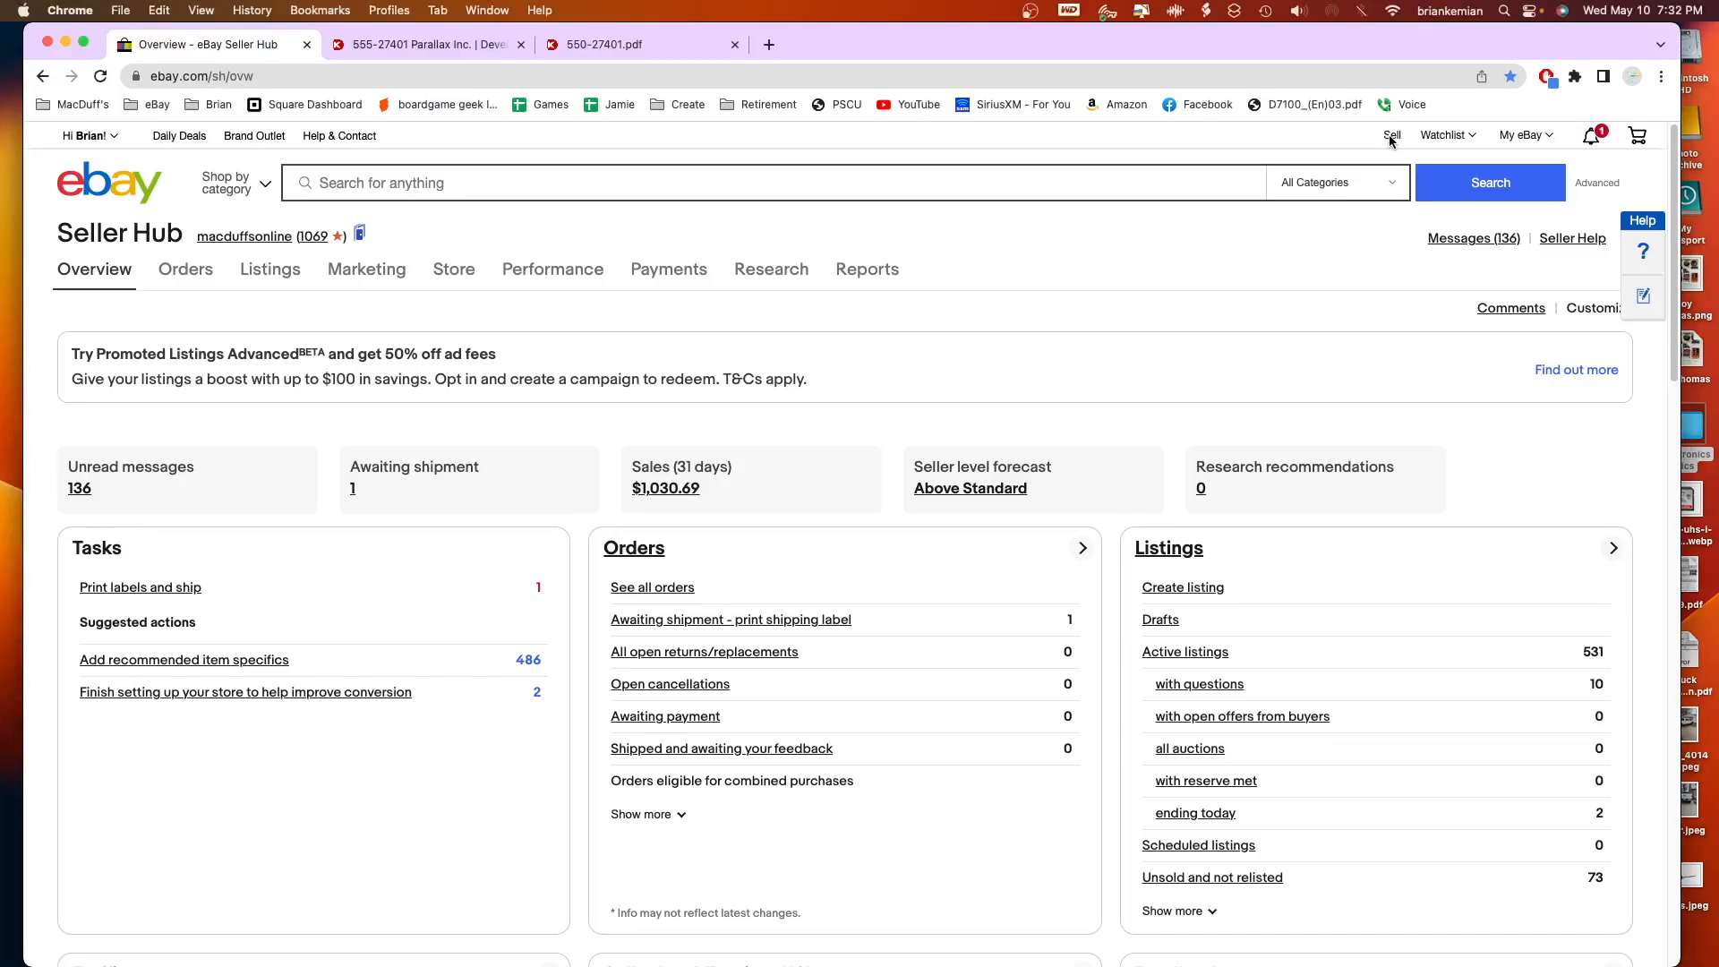
# Go through single listing creation to the saved listing templates and start a new template.
pyautogui.click(1391, 138)
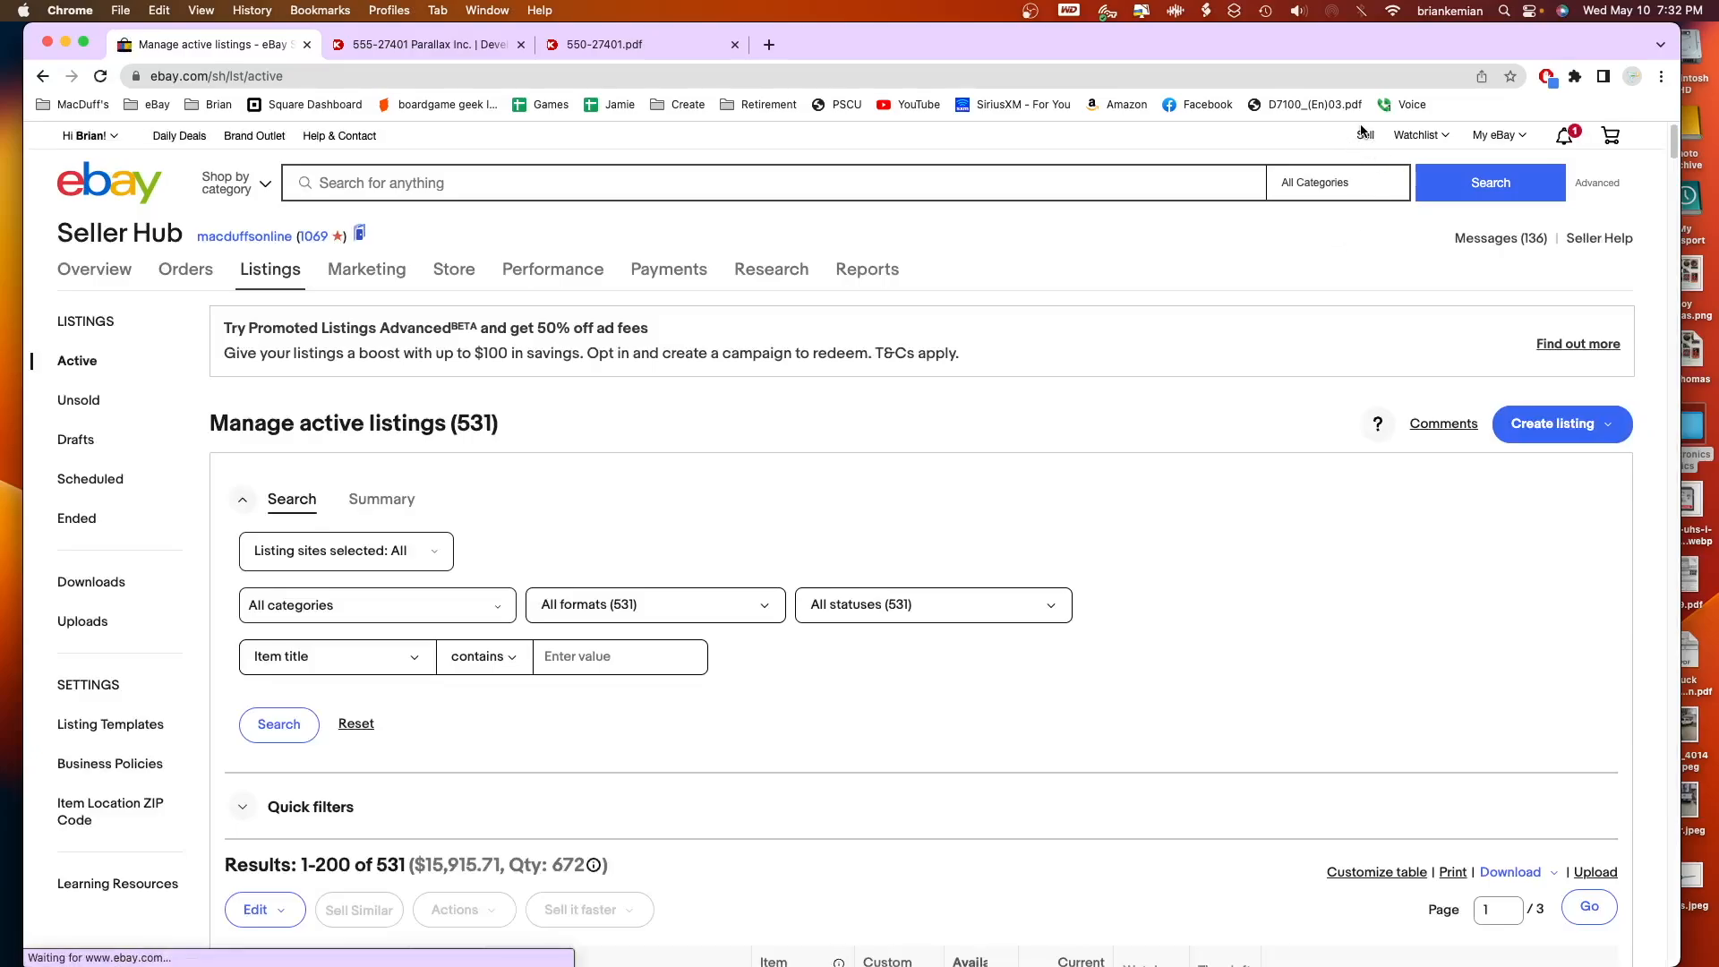
pyautogui.click(1609, 427)
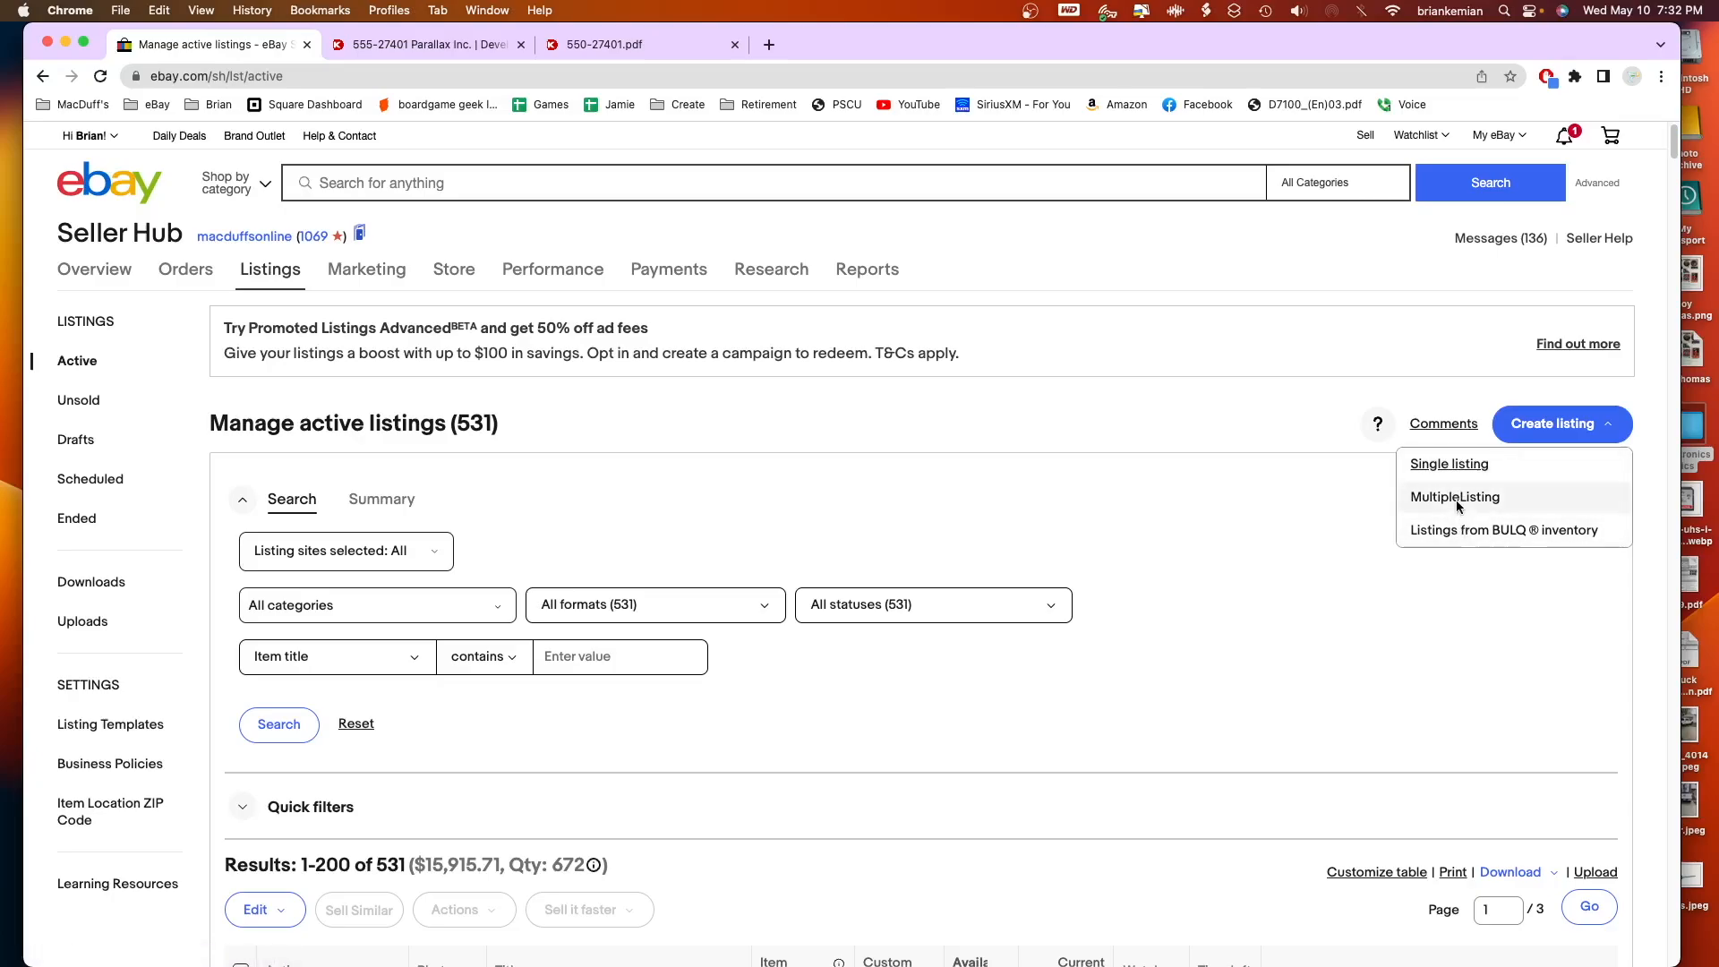
pyautogui.click(1450, 465)
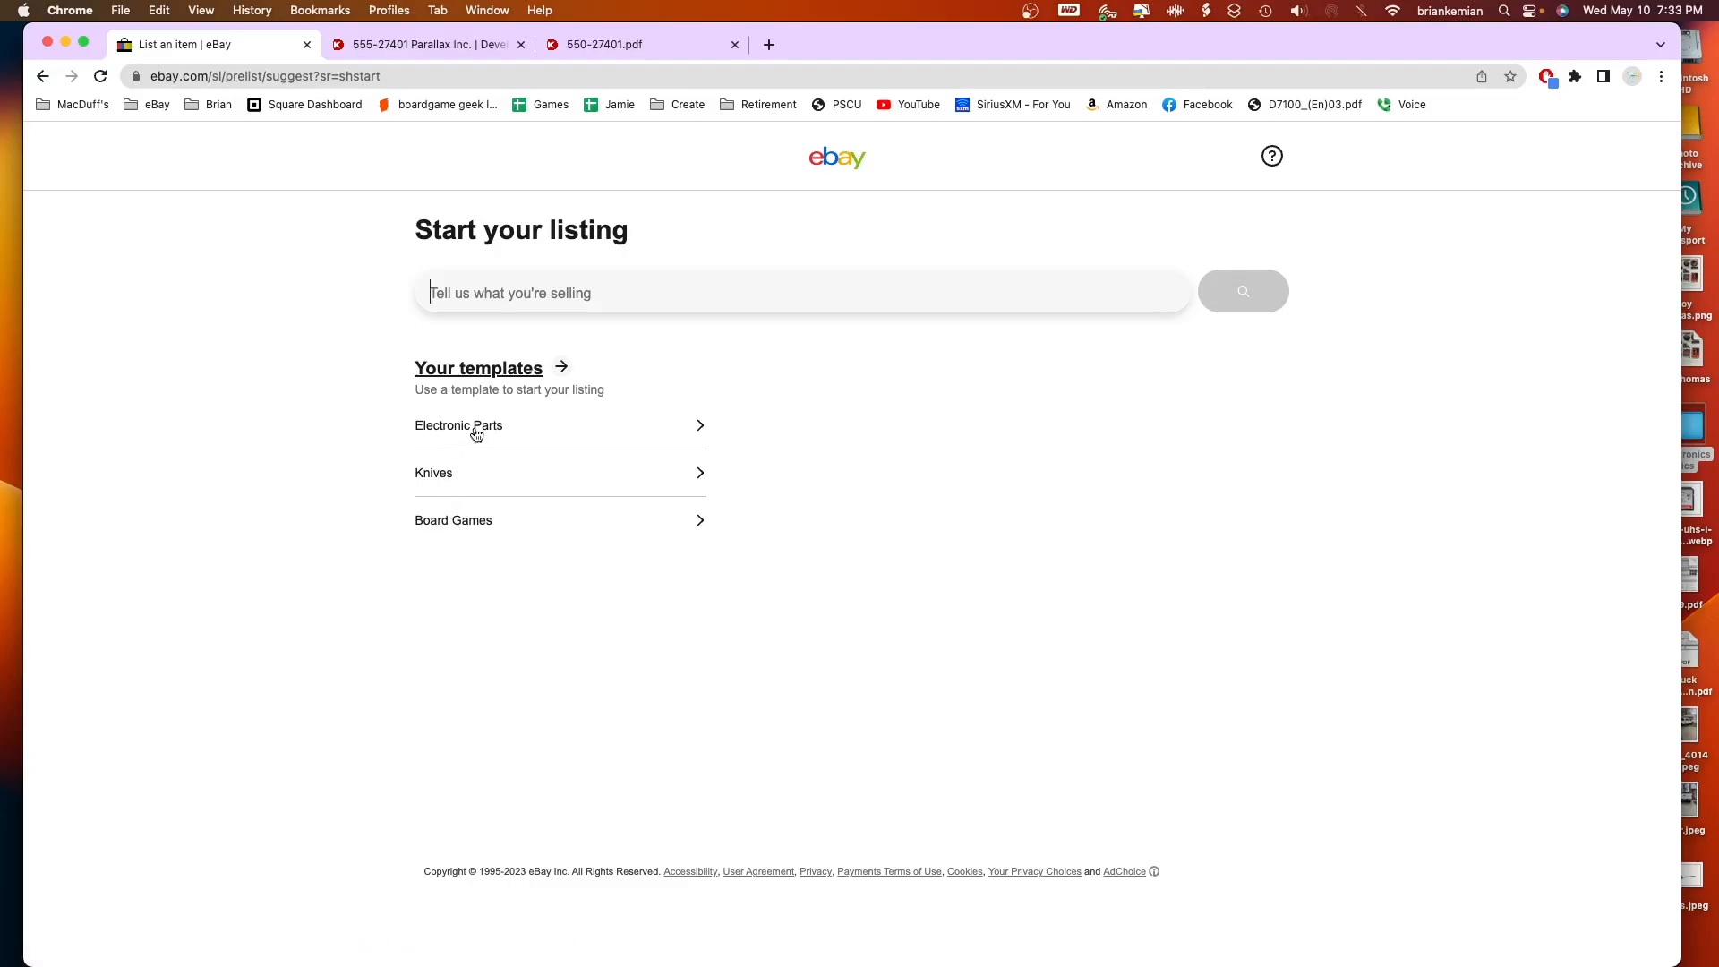
pyautogui.click(495, 374)
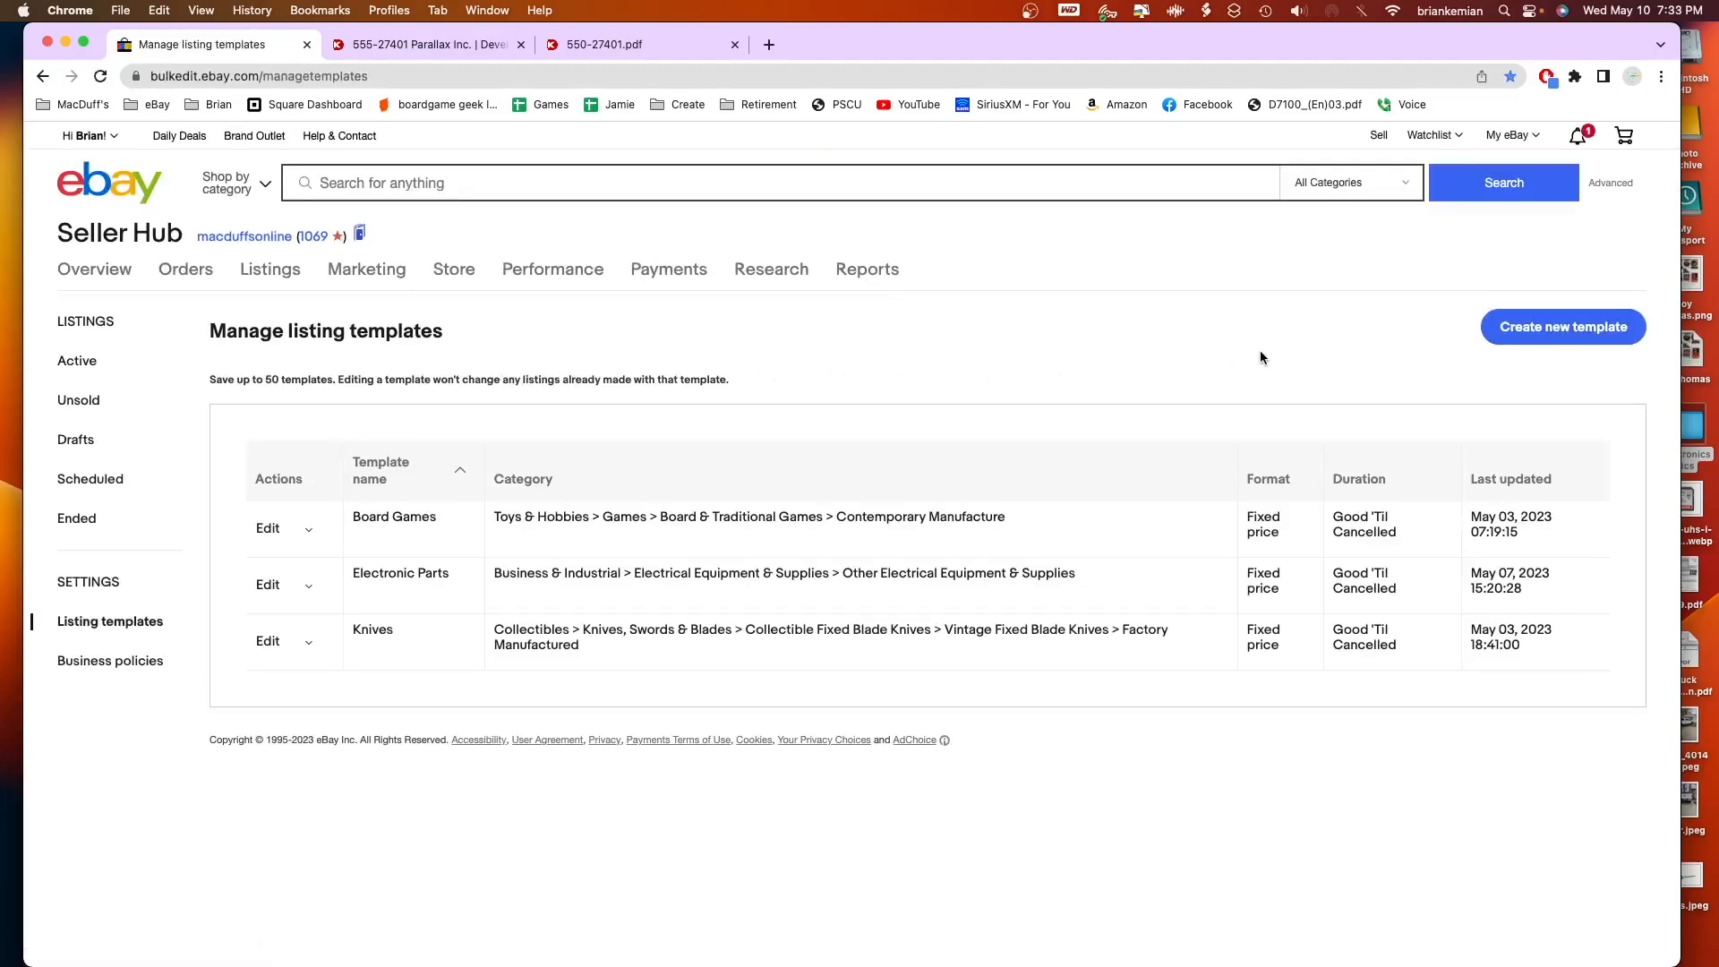
pyautogui.click(1563, 330)
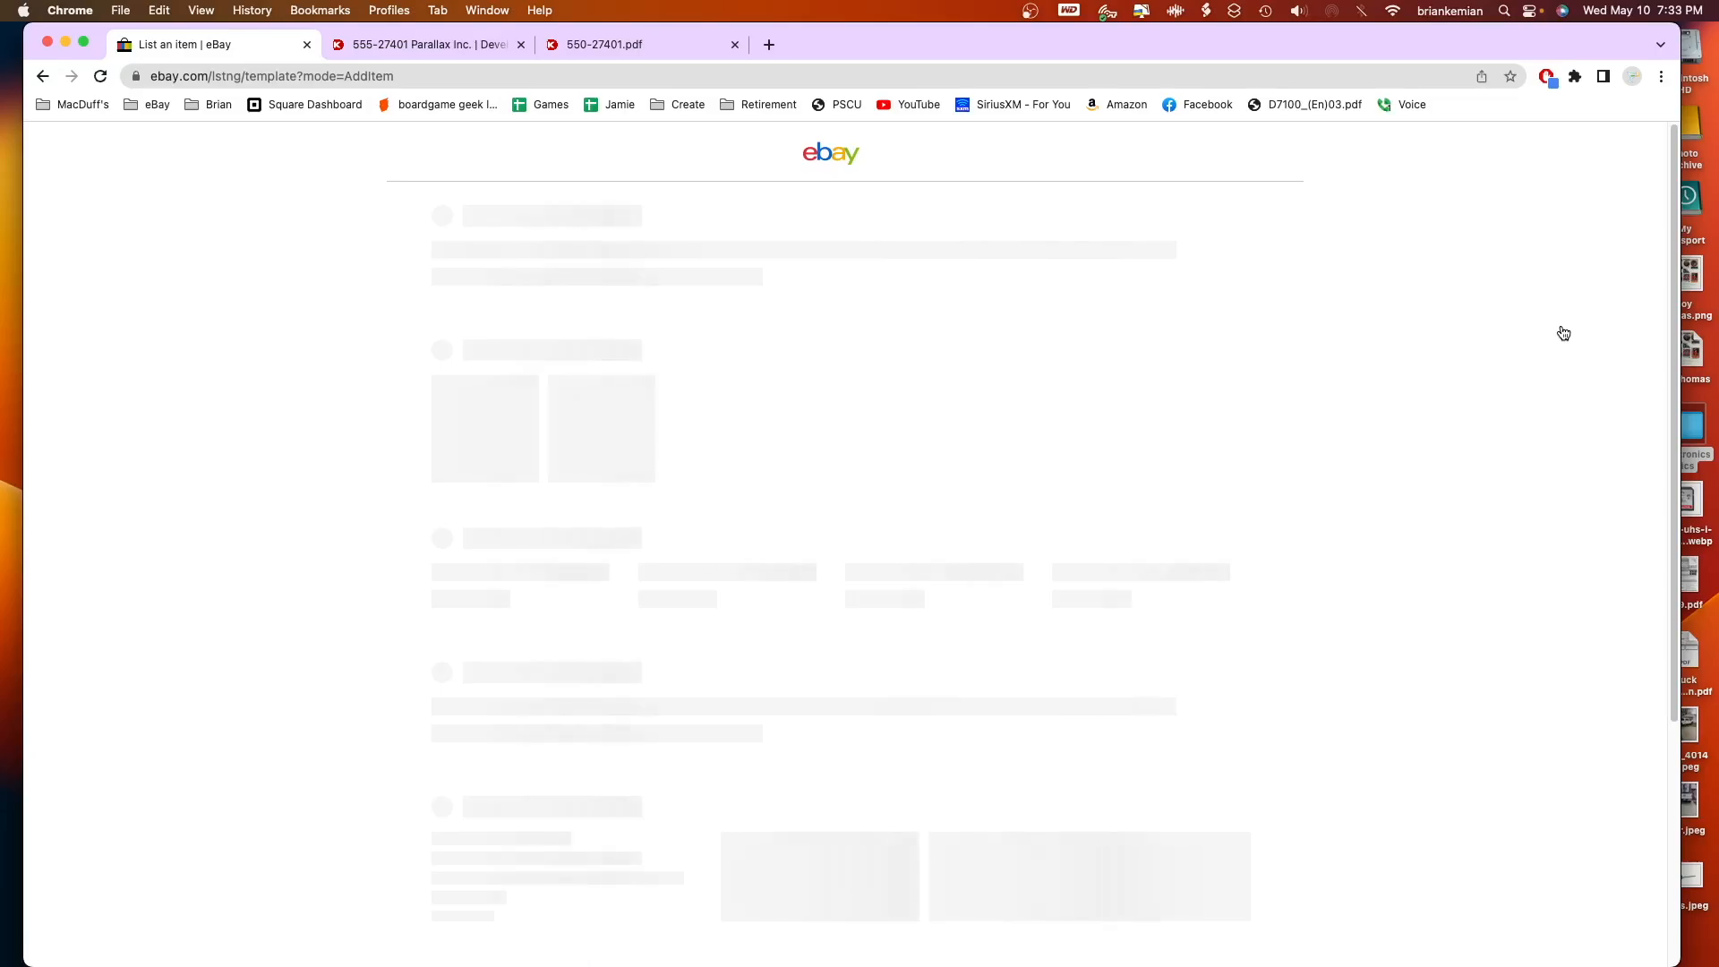
# Name the template Electronic Parts2.
pyautogui.click(480, 319)
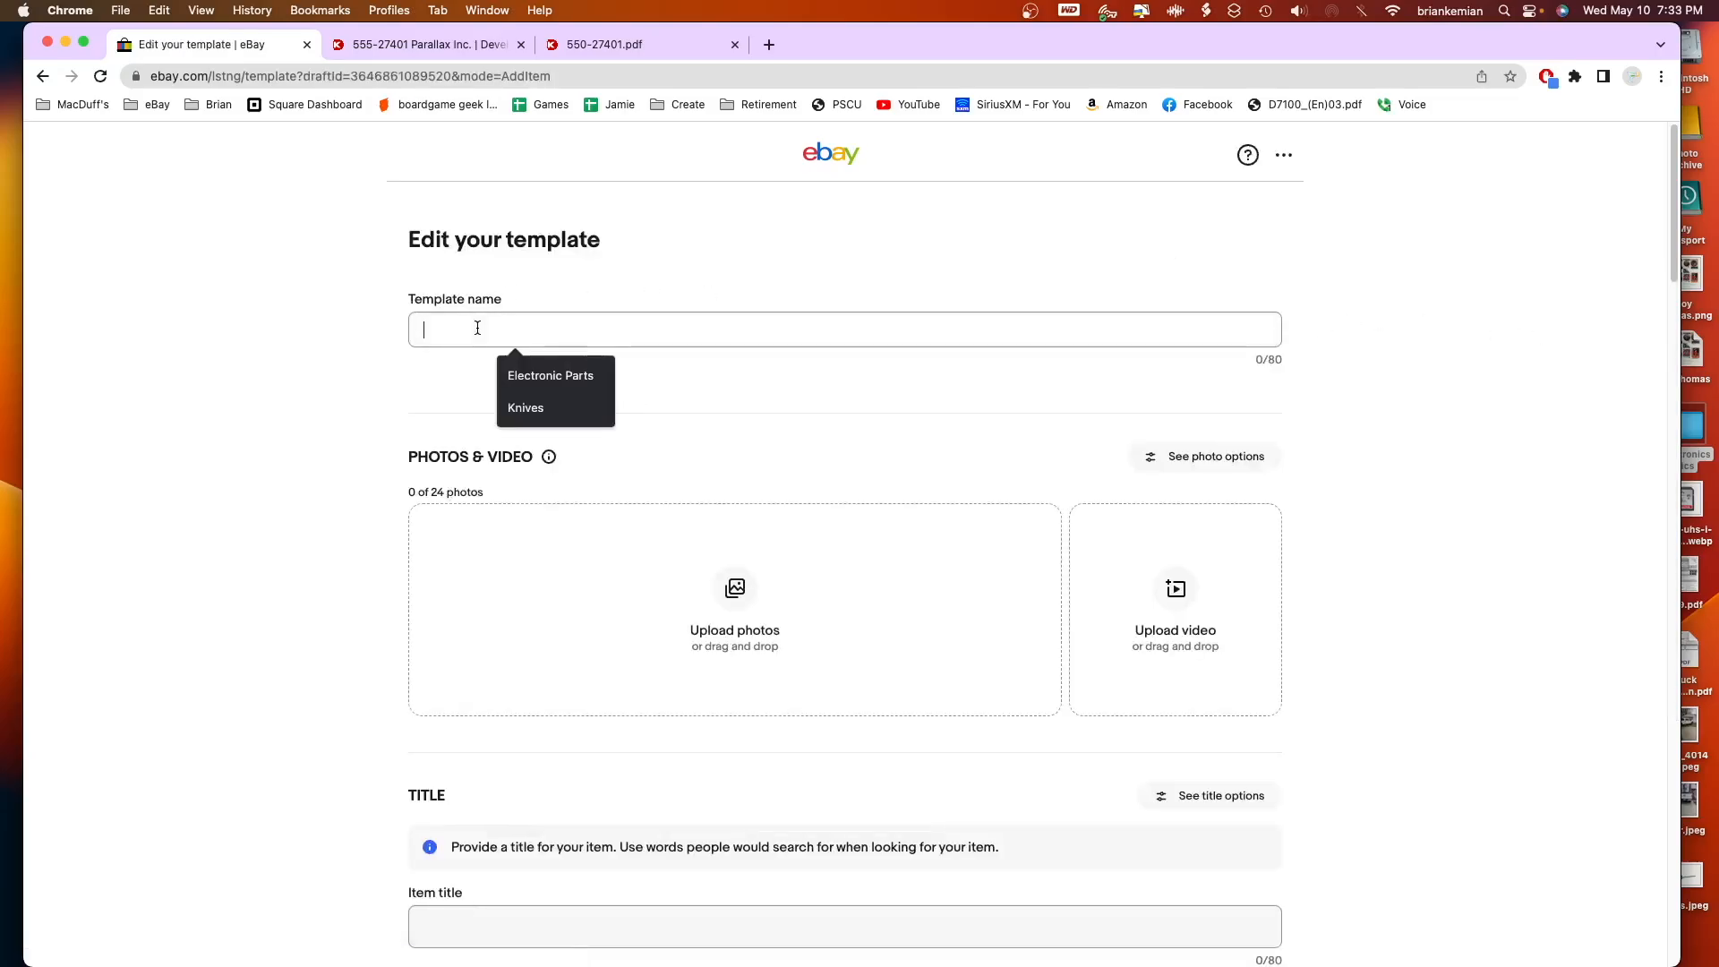
pyautogui.click(545, 368)
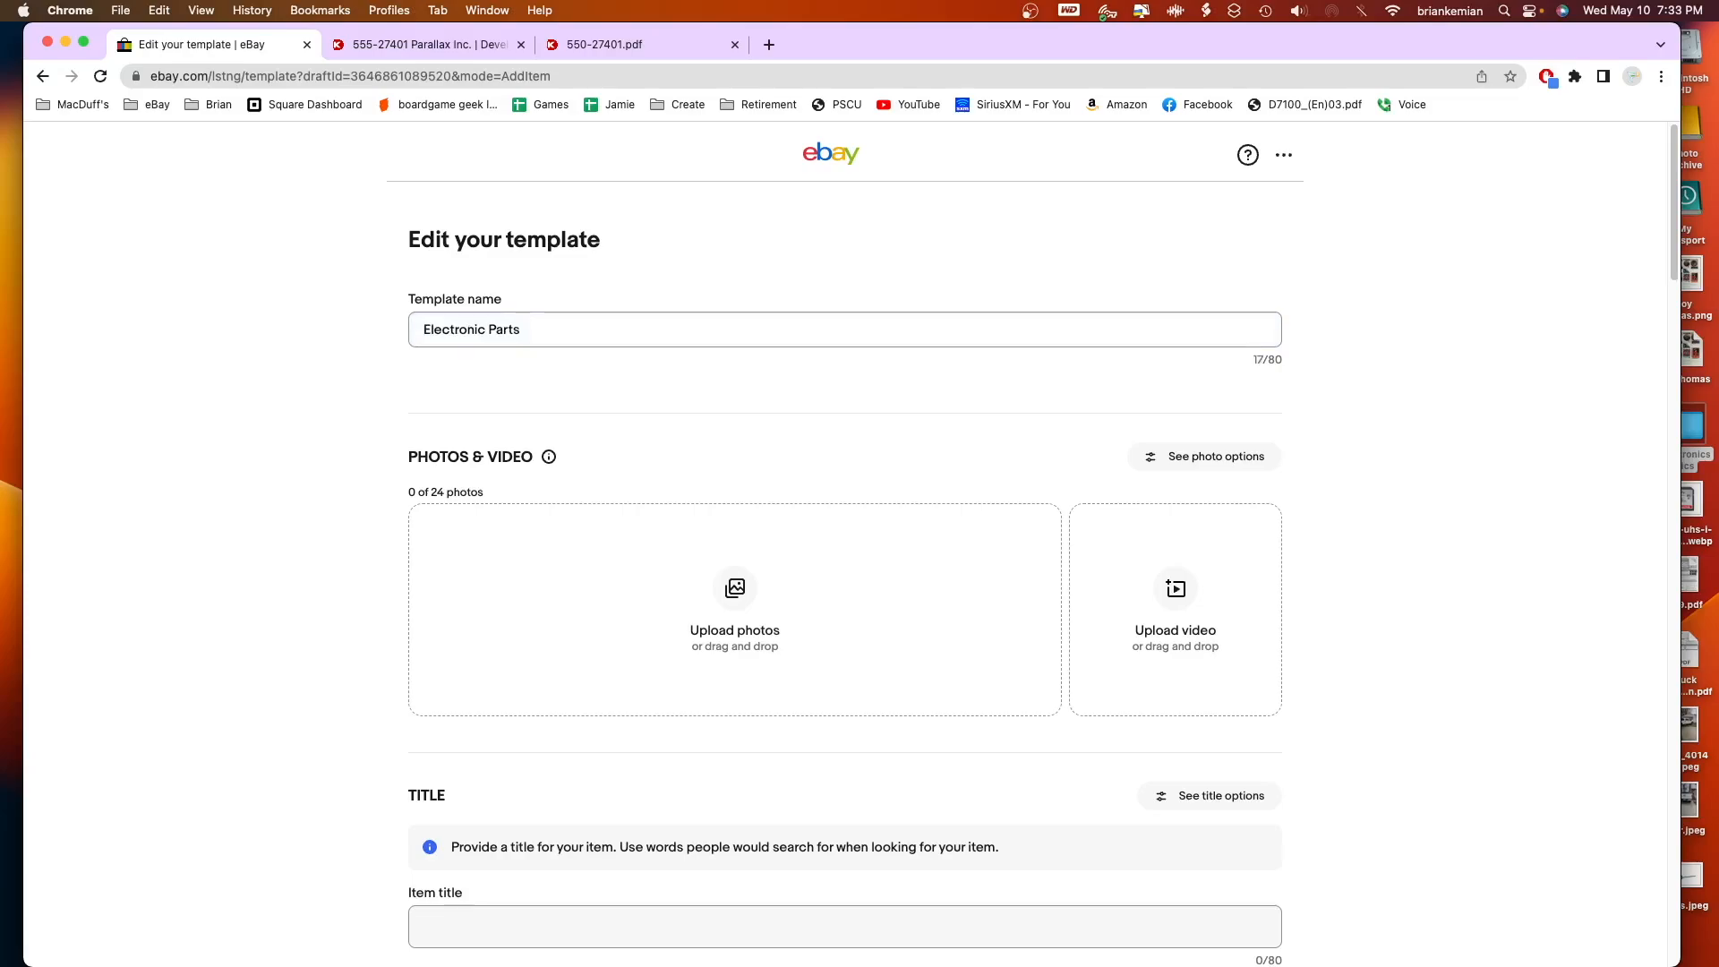
pyautogui.press('BackSpace')
pyautogui.write('2')
pyautogui.click(247, 461)
pyautogui.scroll(-2, 683, 602)
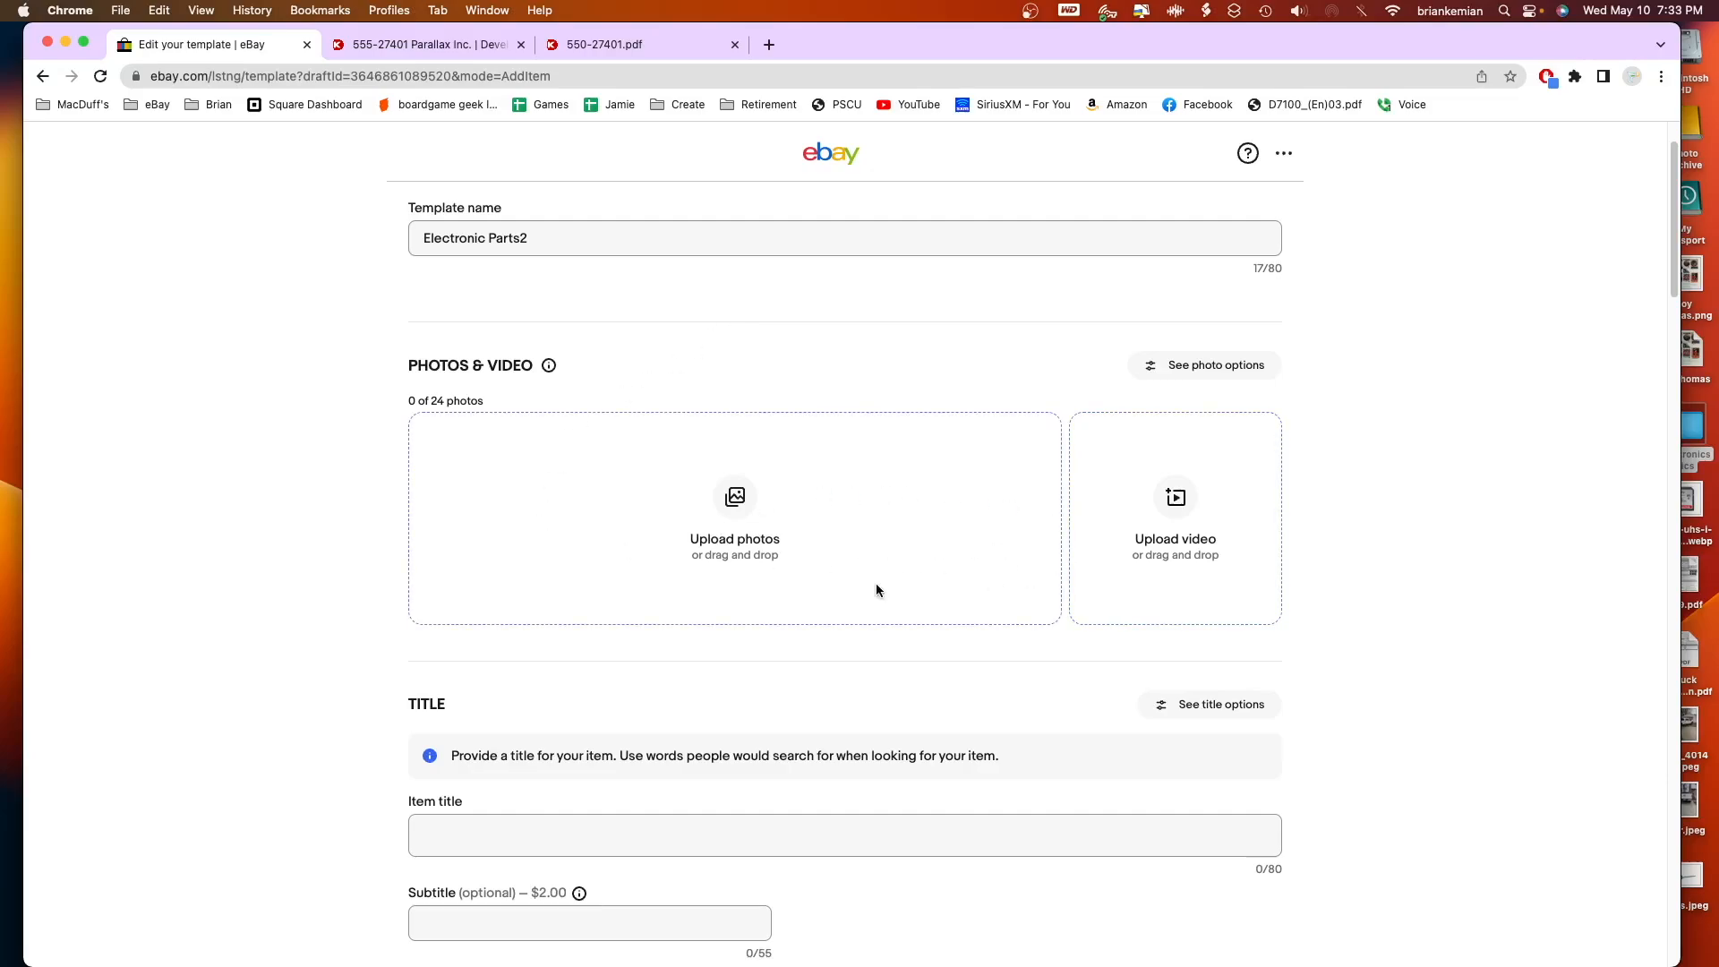
pyautogui.scroll(-5, 876, 590)
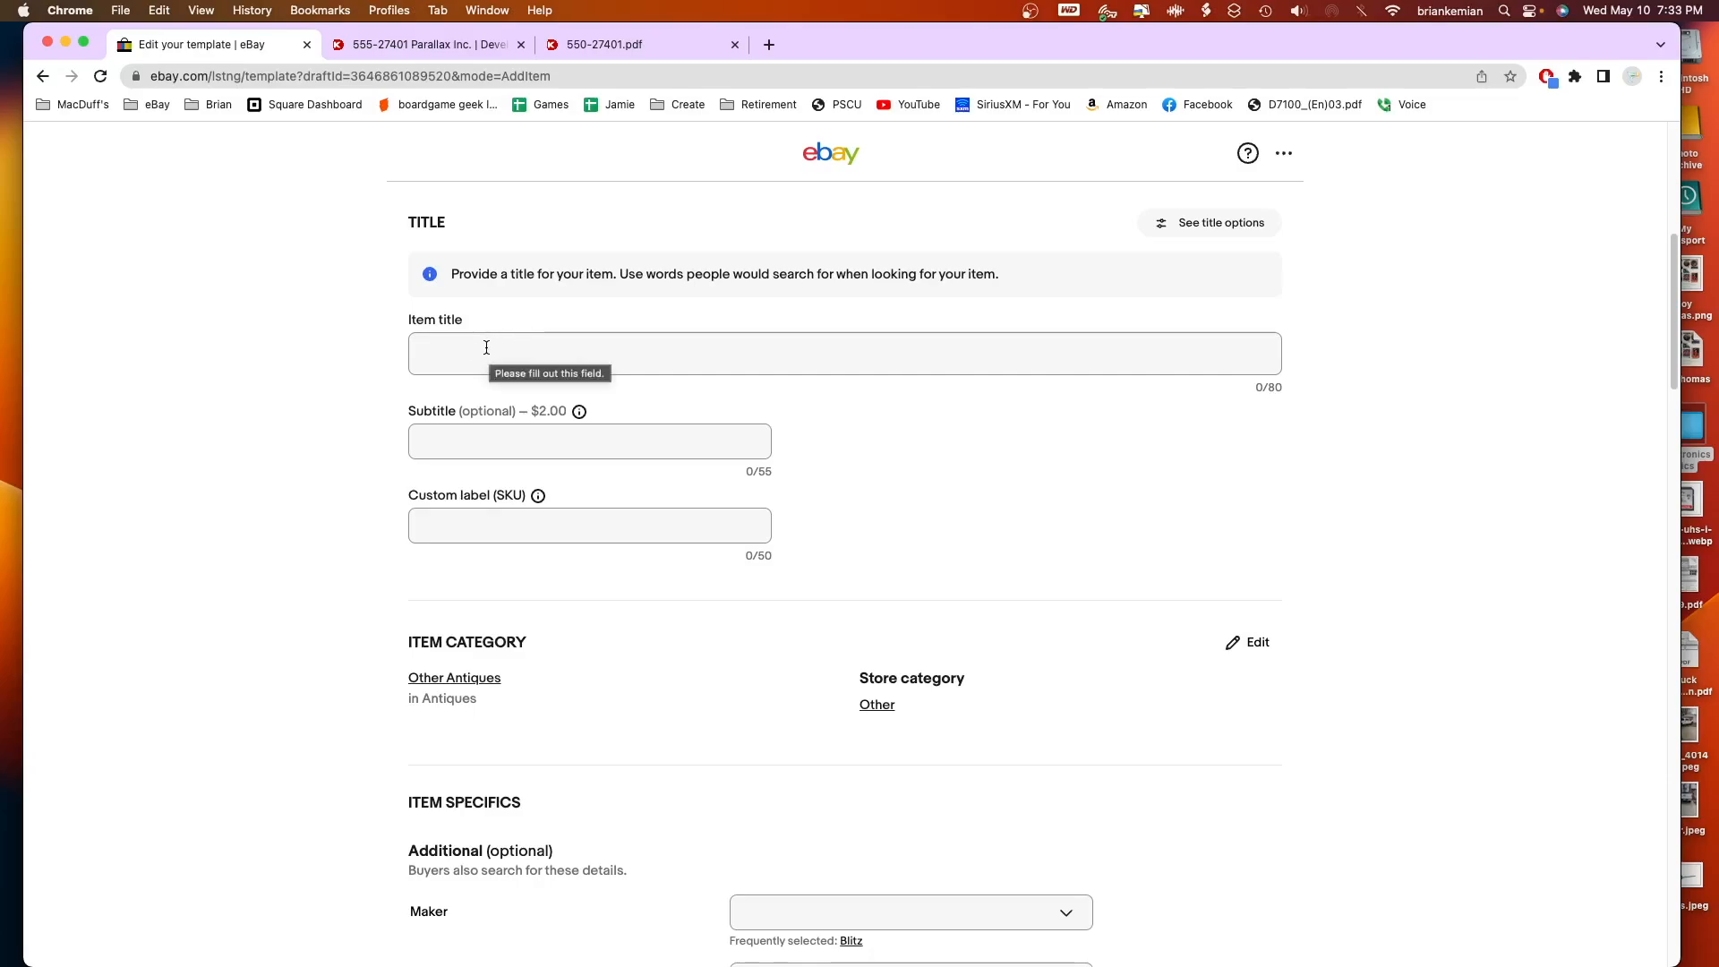
pyautogui.click(507, 521)
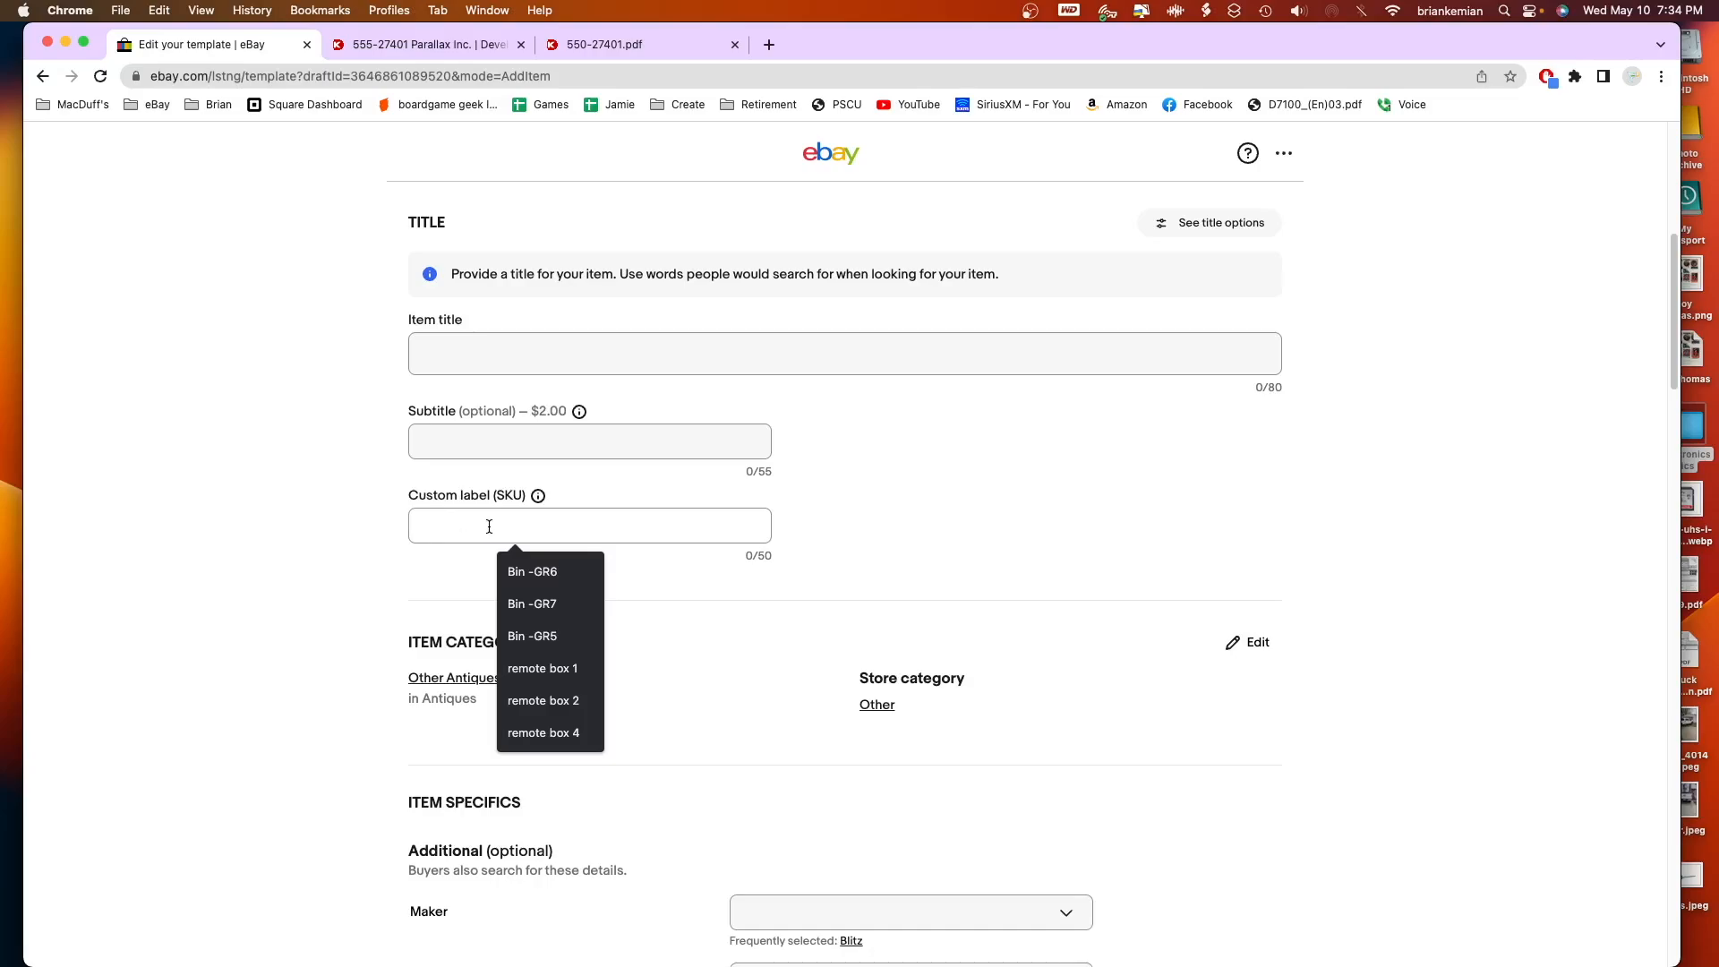
pyautogui.click(331, 527)
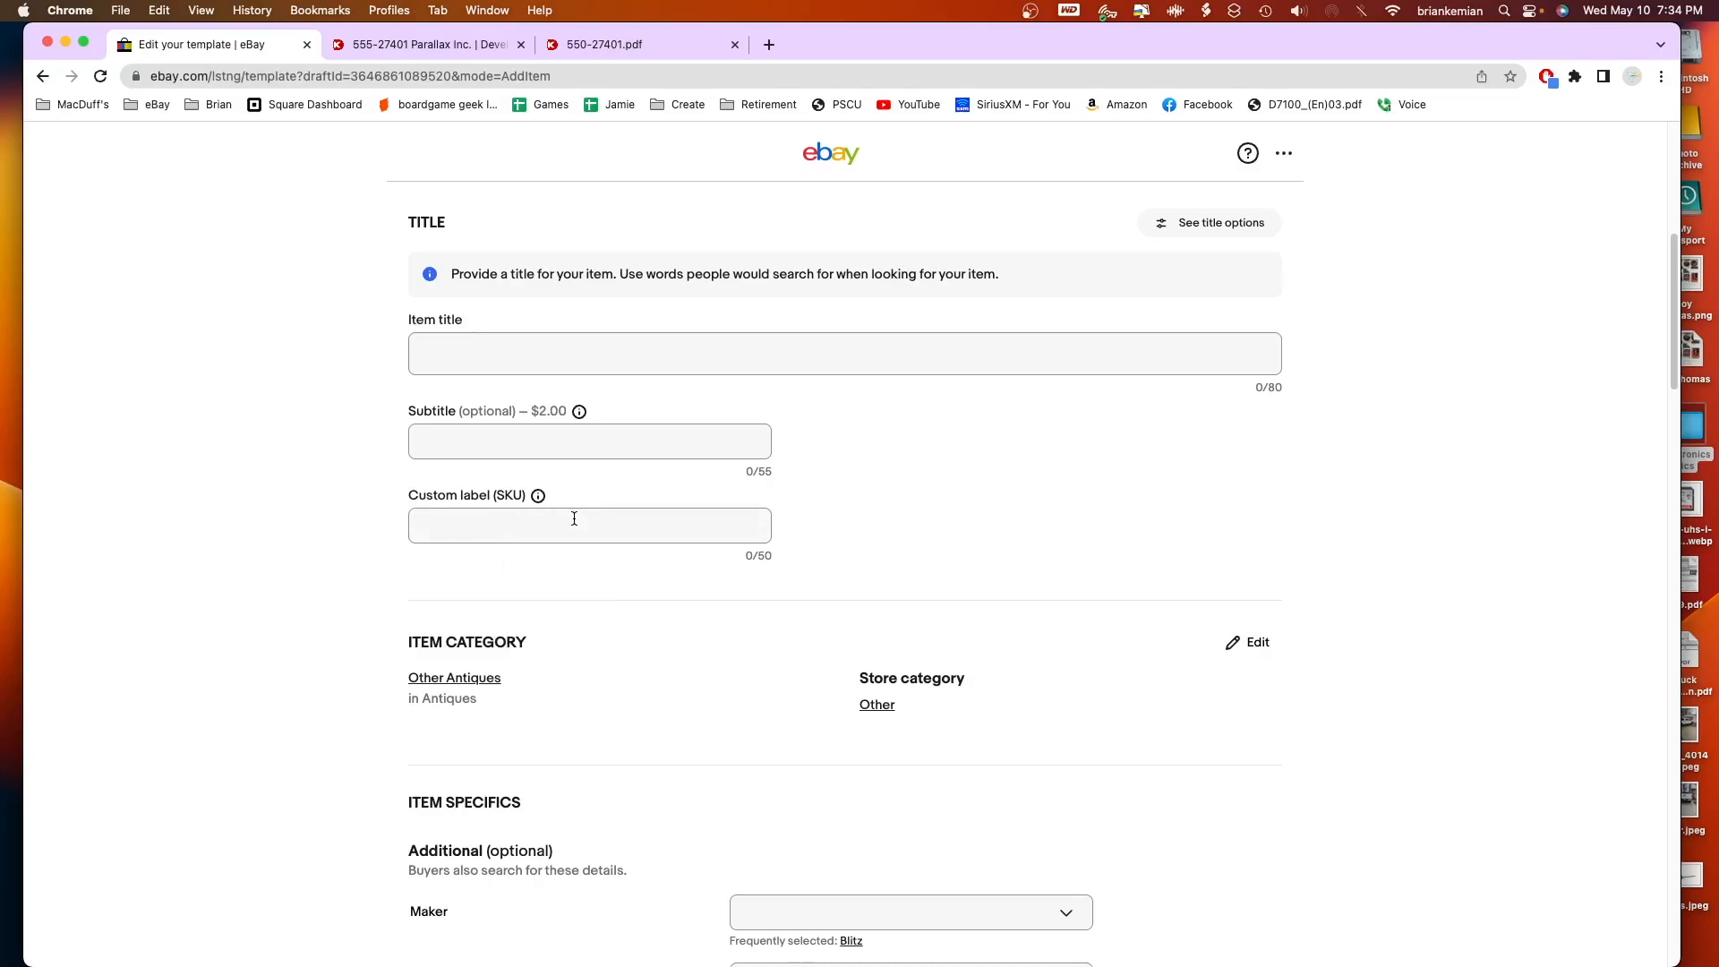
# Search item categories for "electronic parts" and choose Business & Industrial > Electrical Equipment & Supplies > Other Electrical Equipment & Supplies.
pyautogui.scroll(-4, 607, 604)
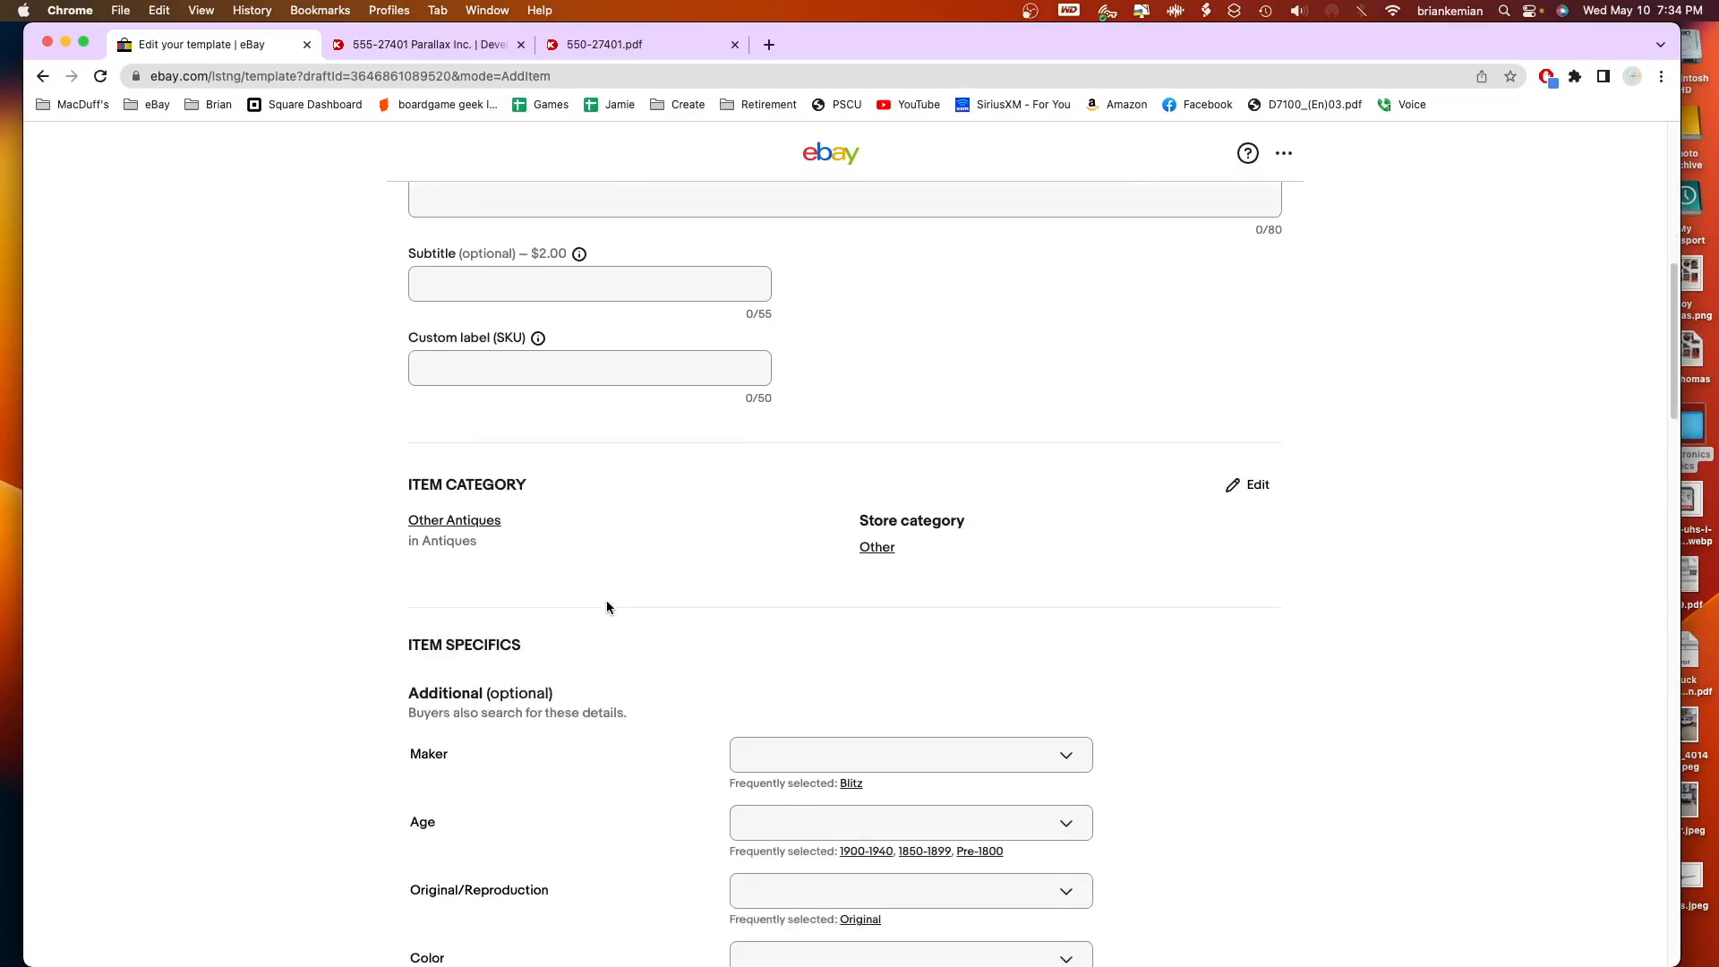
pyautogui.click(476, 508)
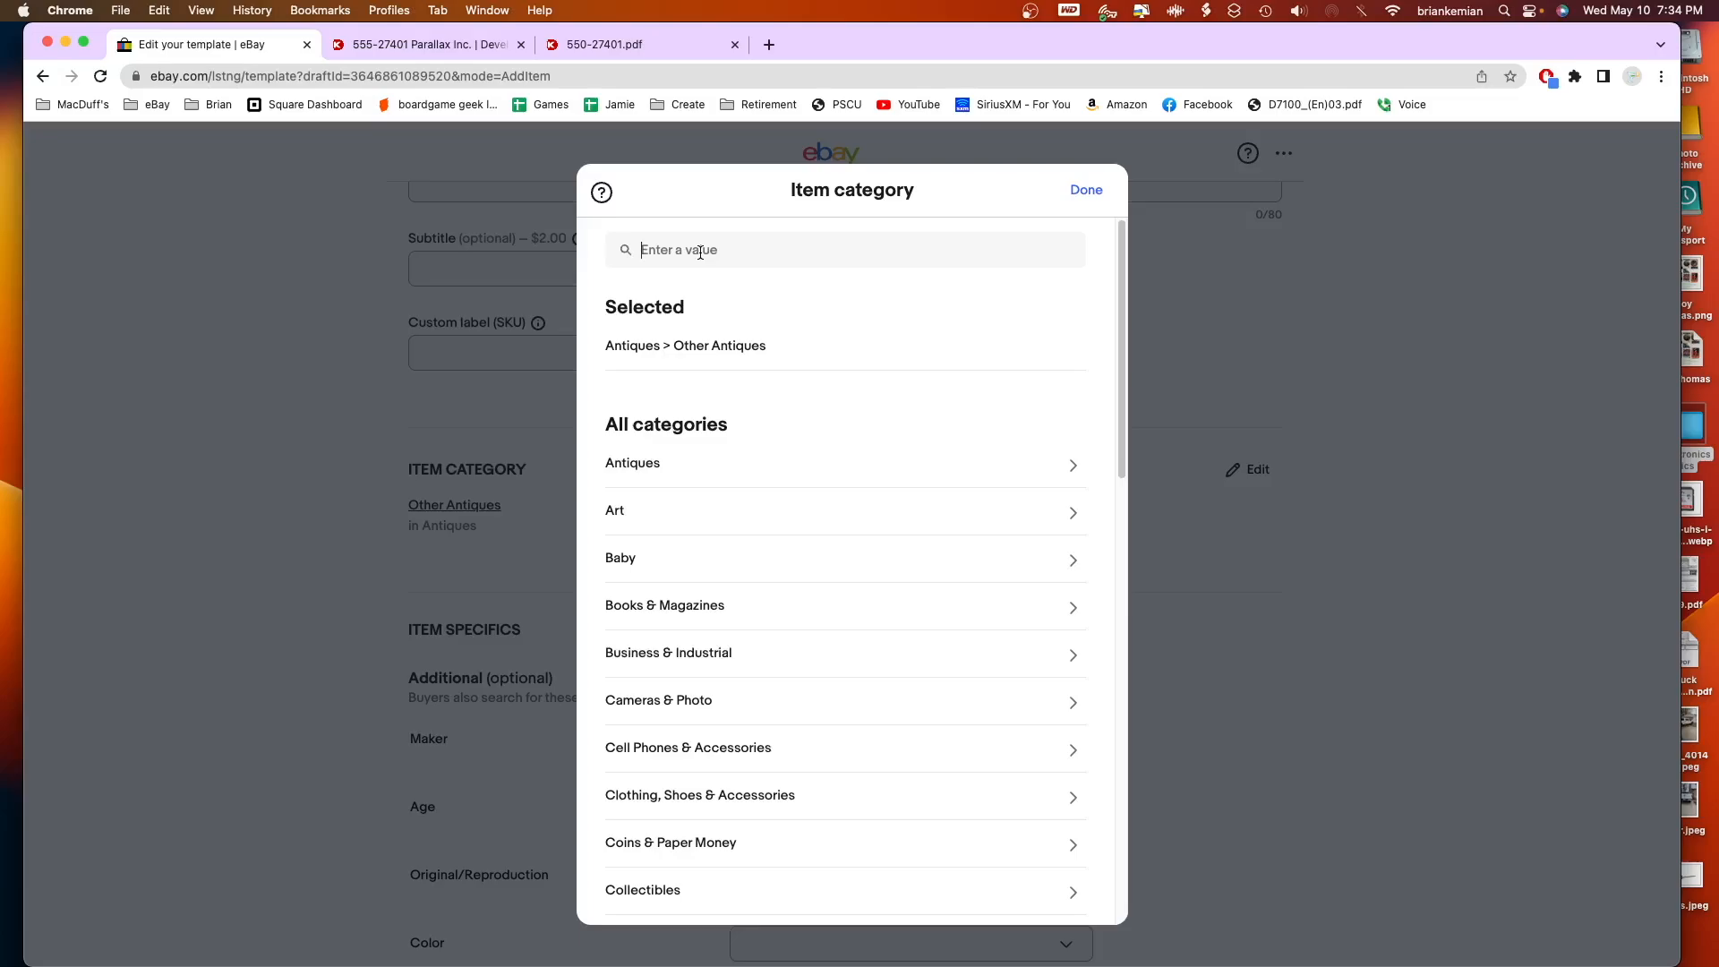
pyautogui.write('ele')
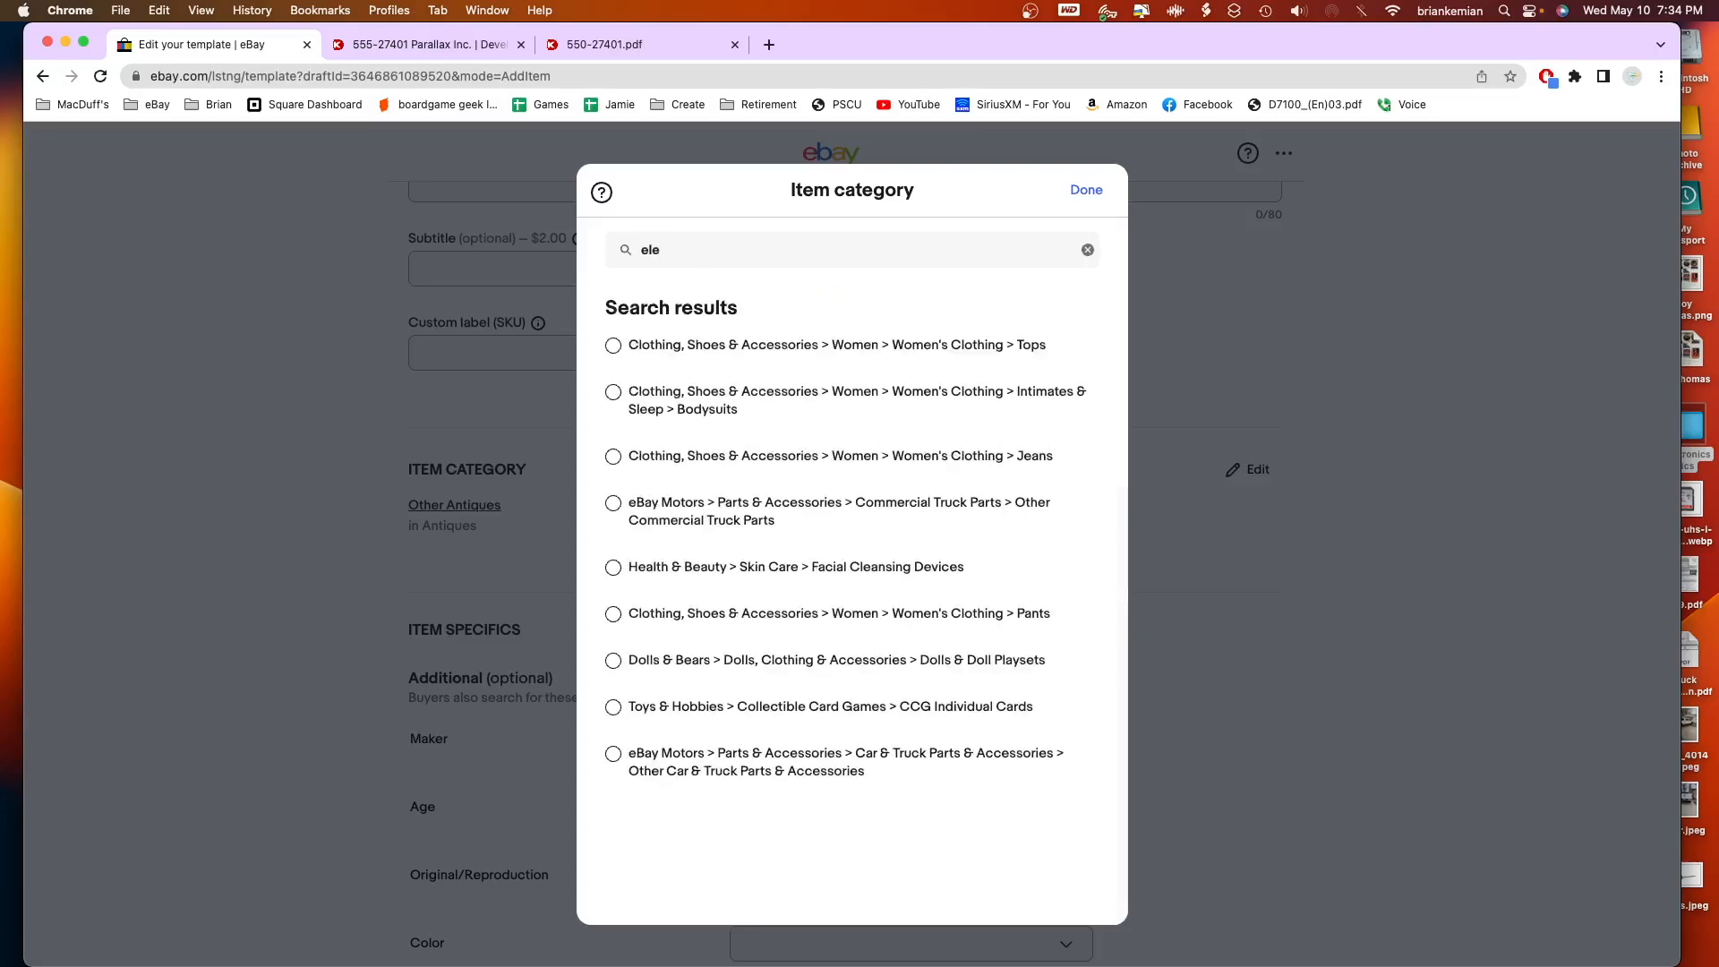
pyautogui.write('ctro')
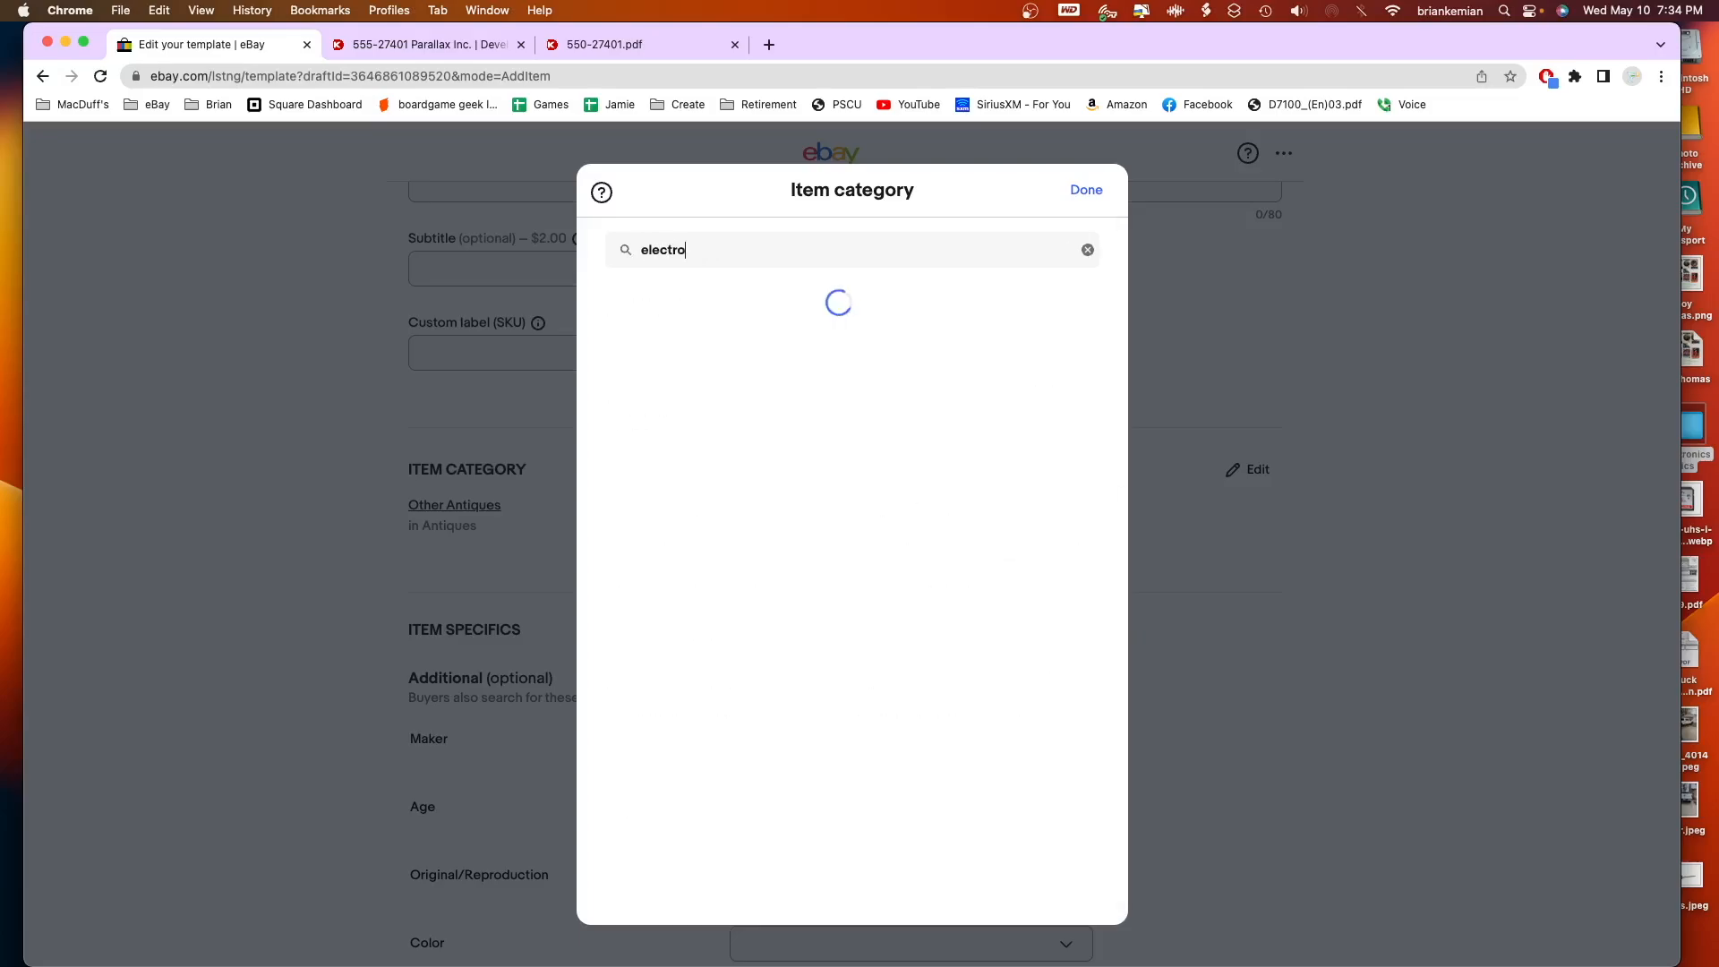
pyautogui.write('nic ')
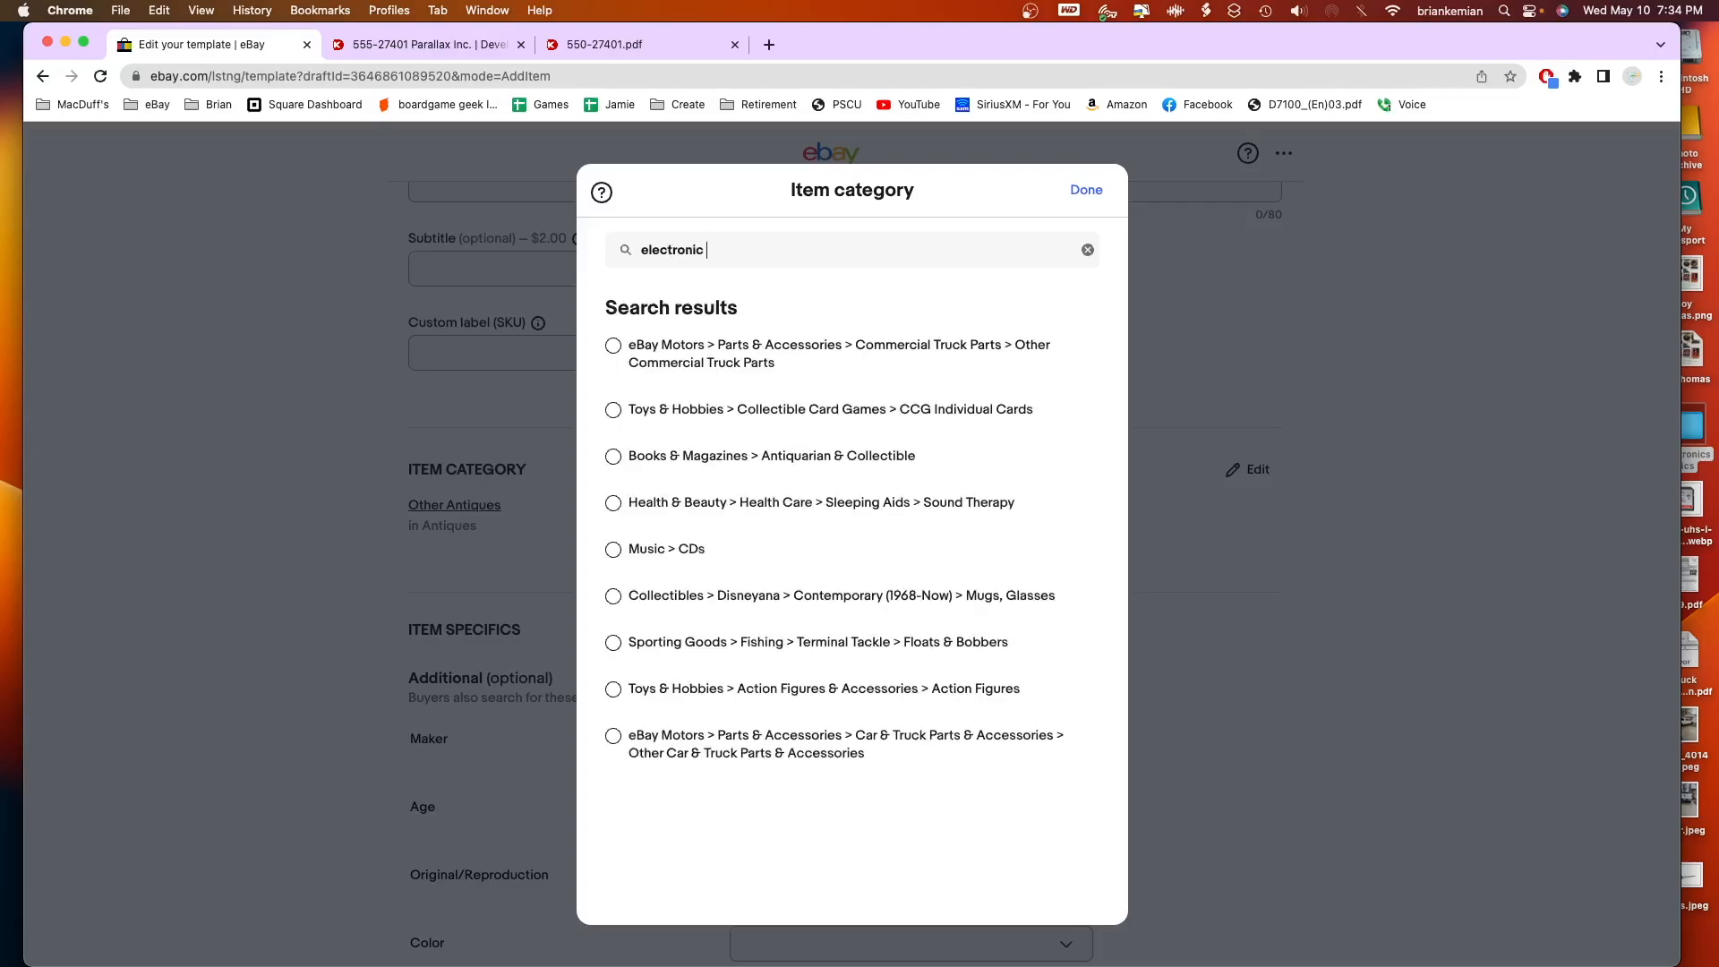
pyautogui.write('pa')
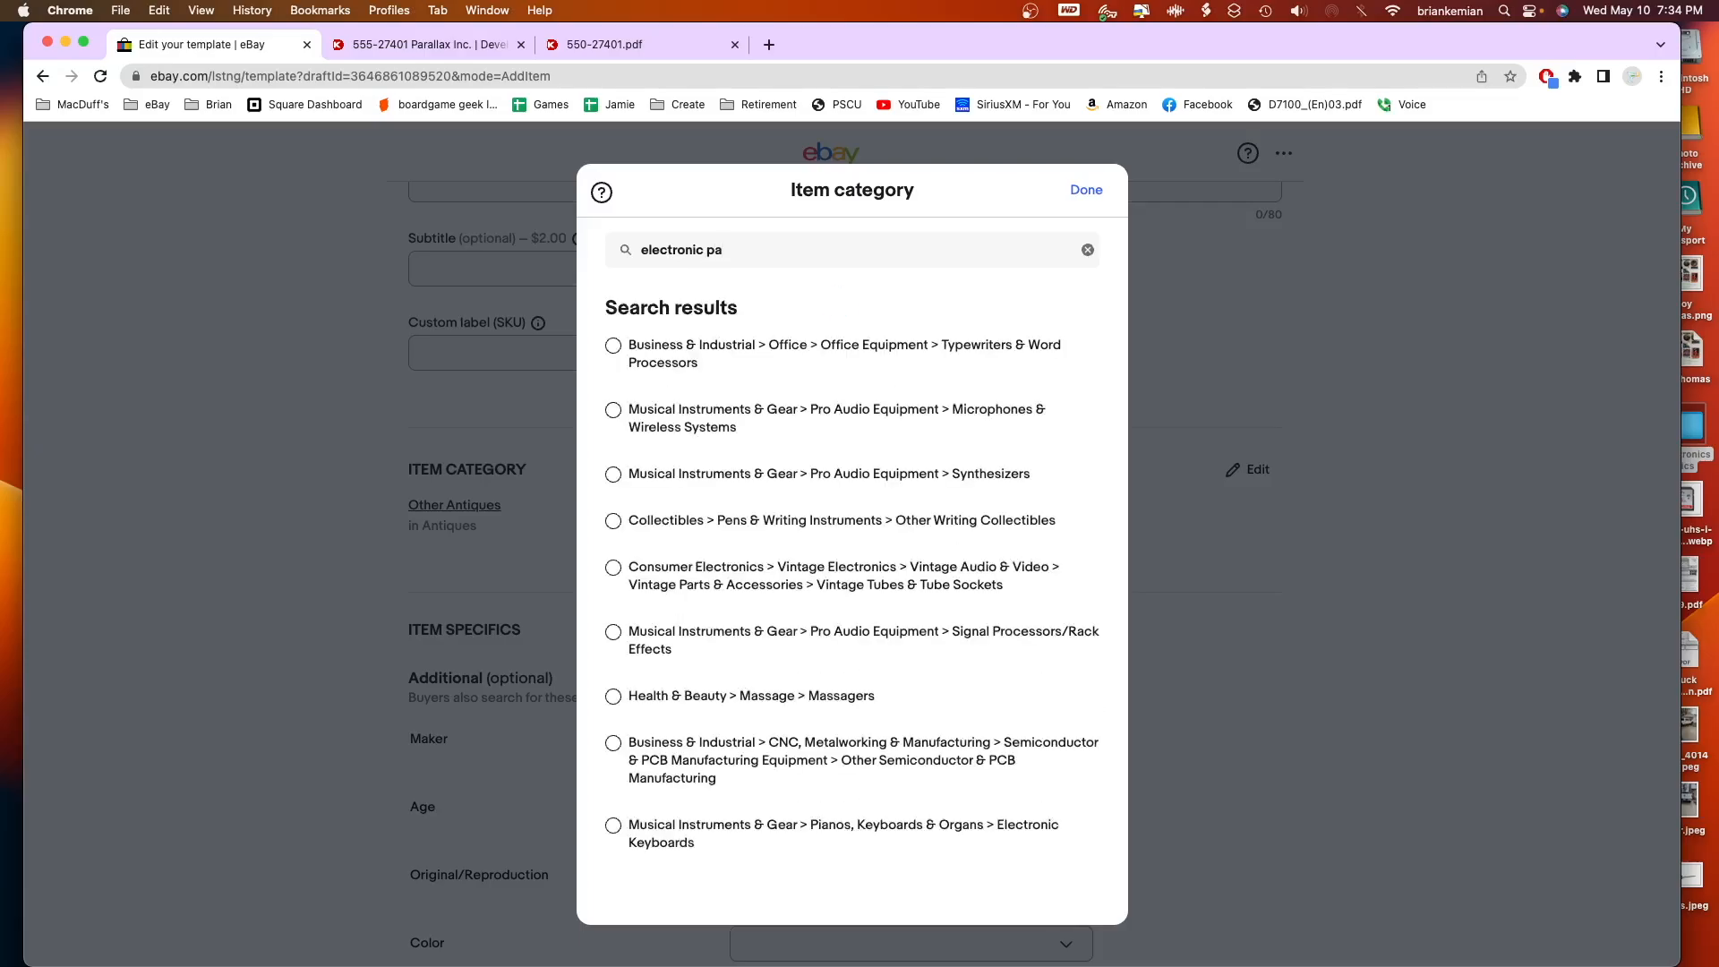
pyautogui.write('rts')
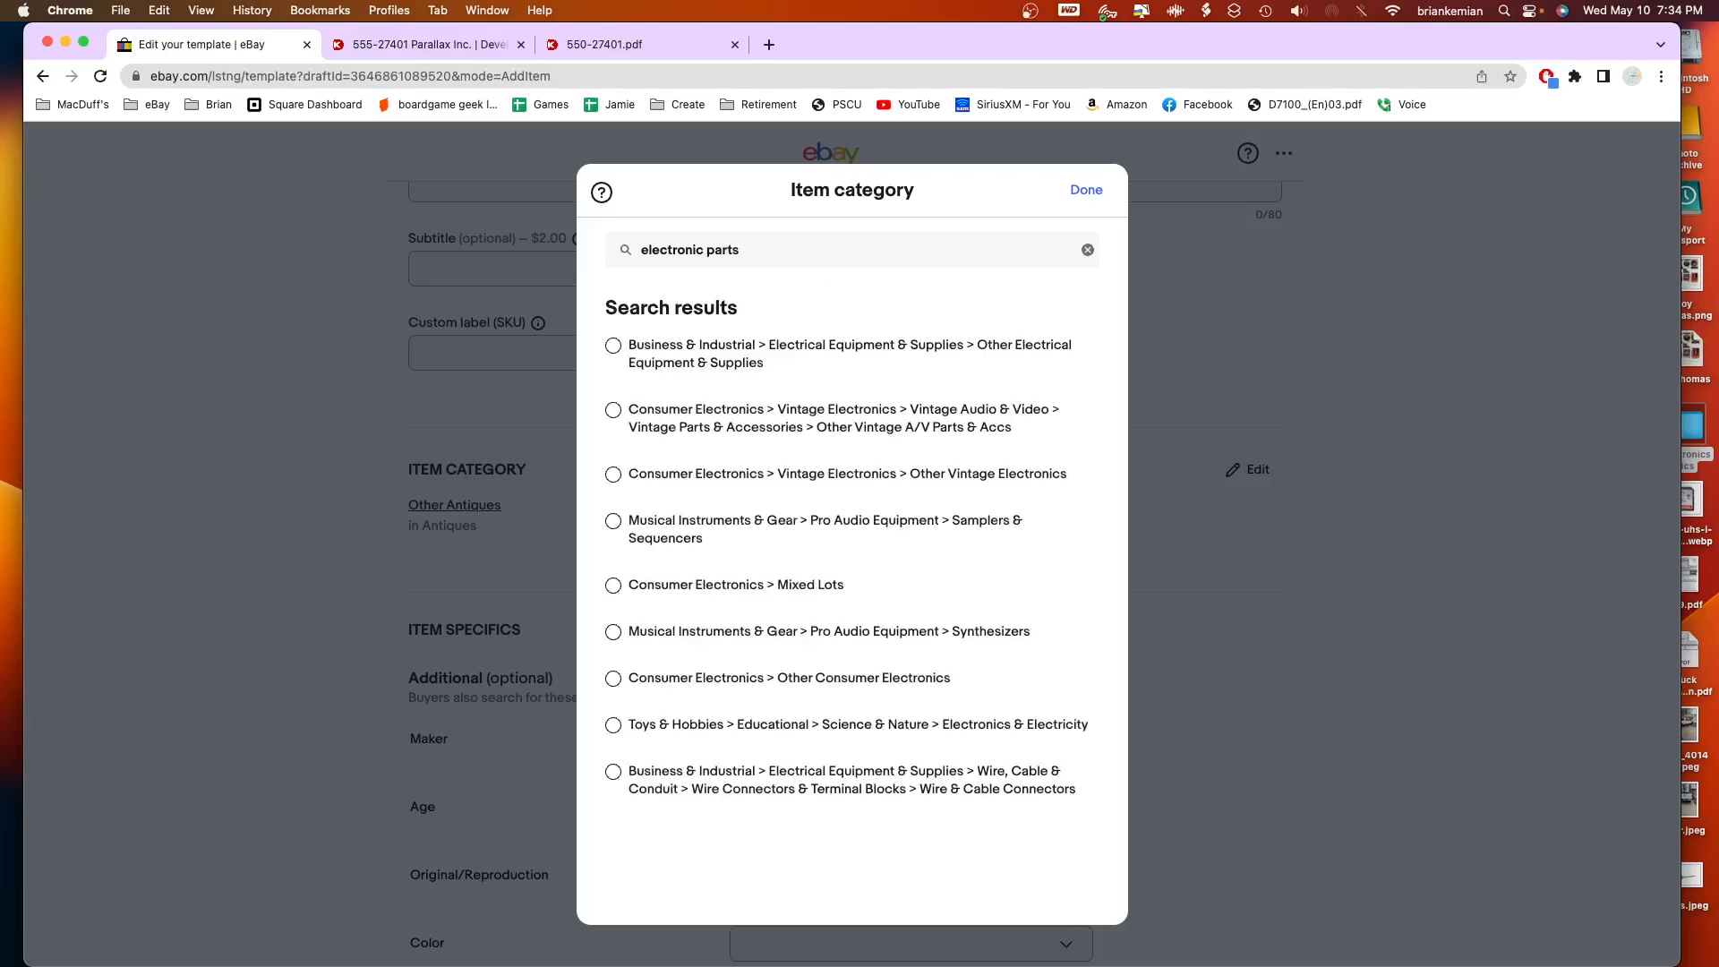
pyautogui.click(613, 346)
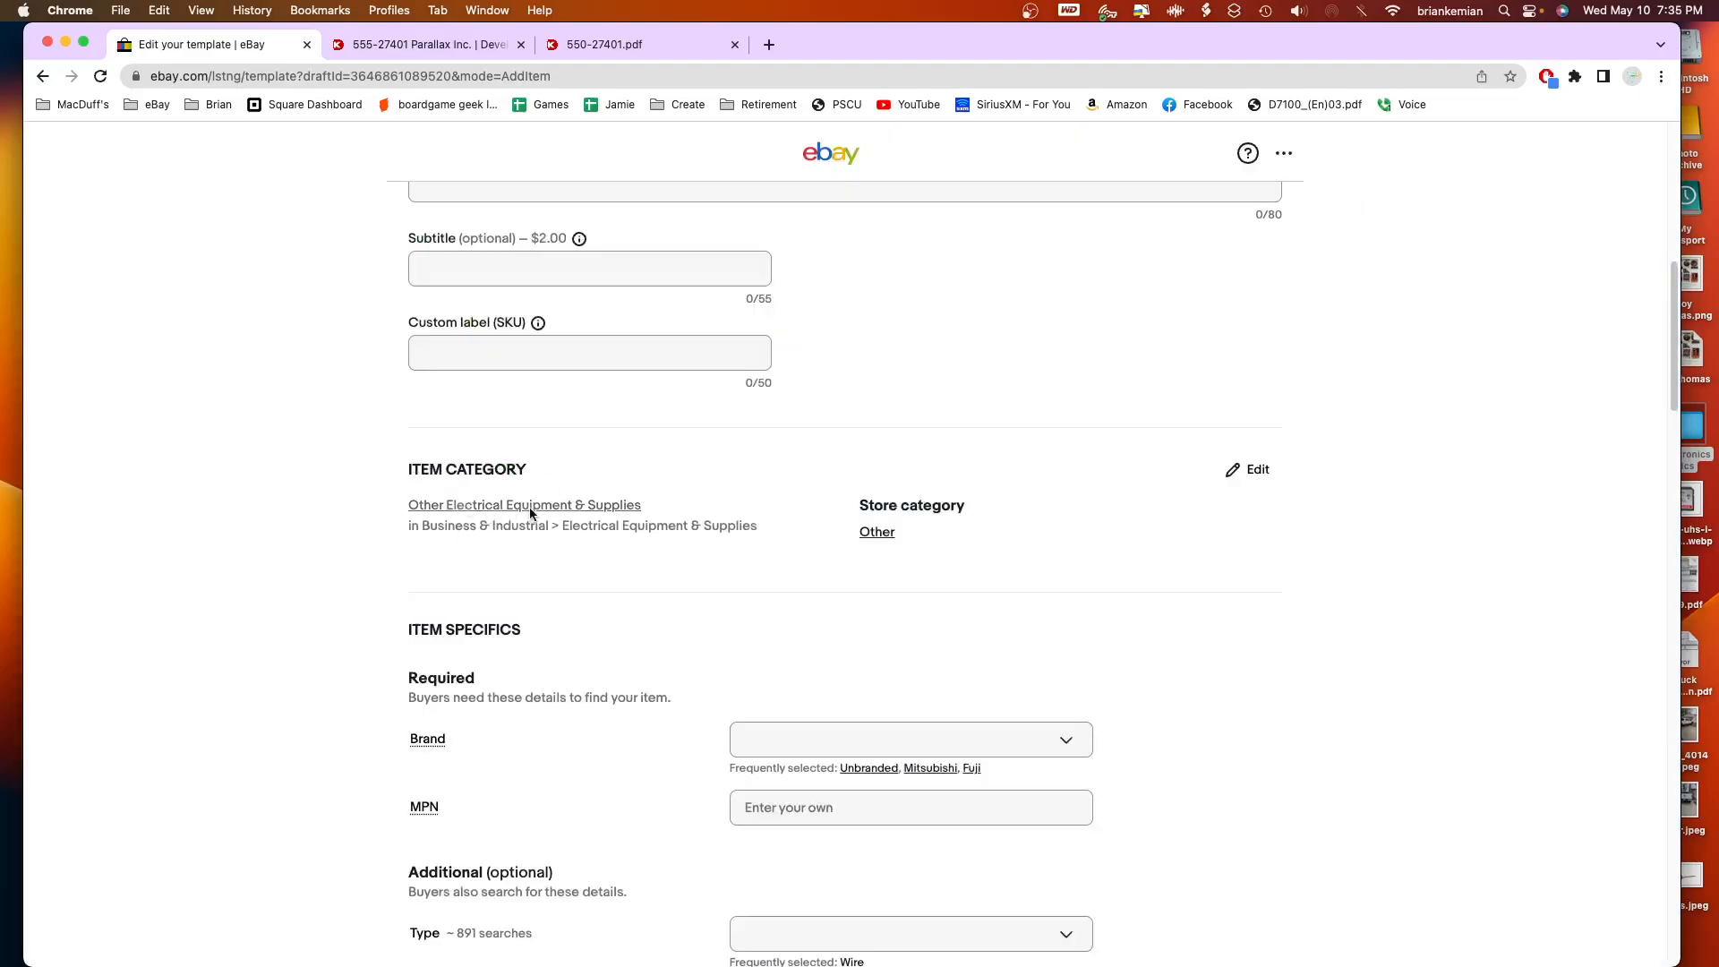
# Set the template's store category to Electronic Parts.
pyautogui.click(884, 534)
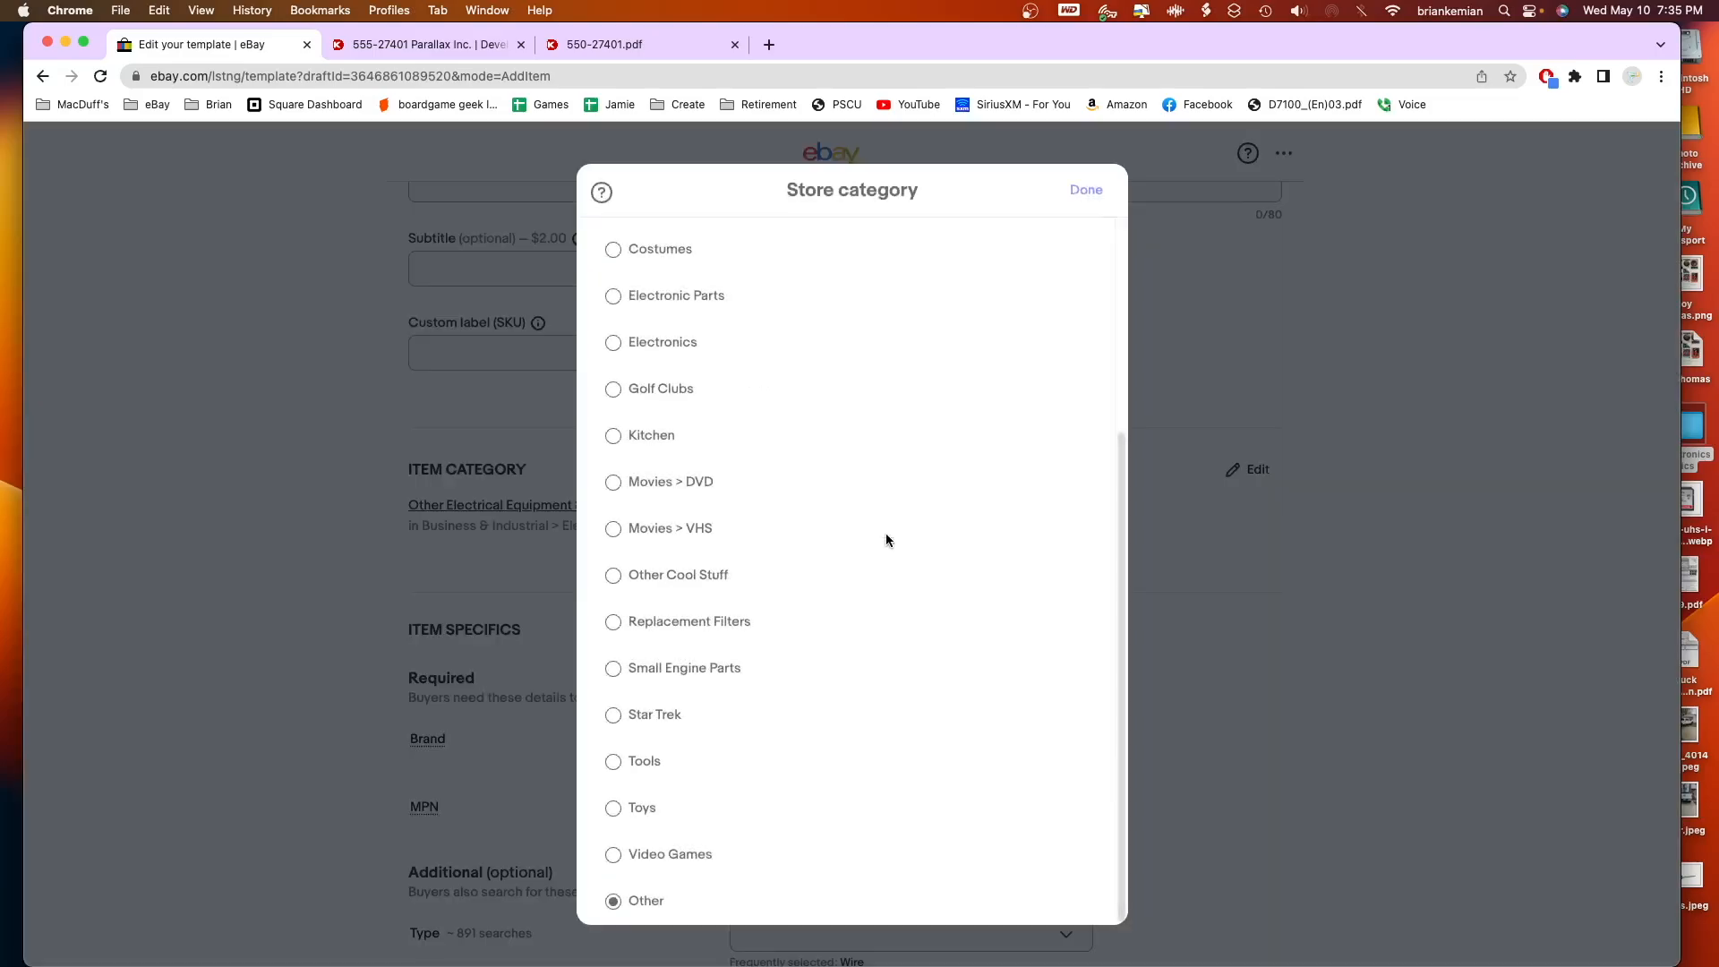
pyautogui.click(661, 341)
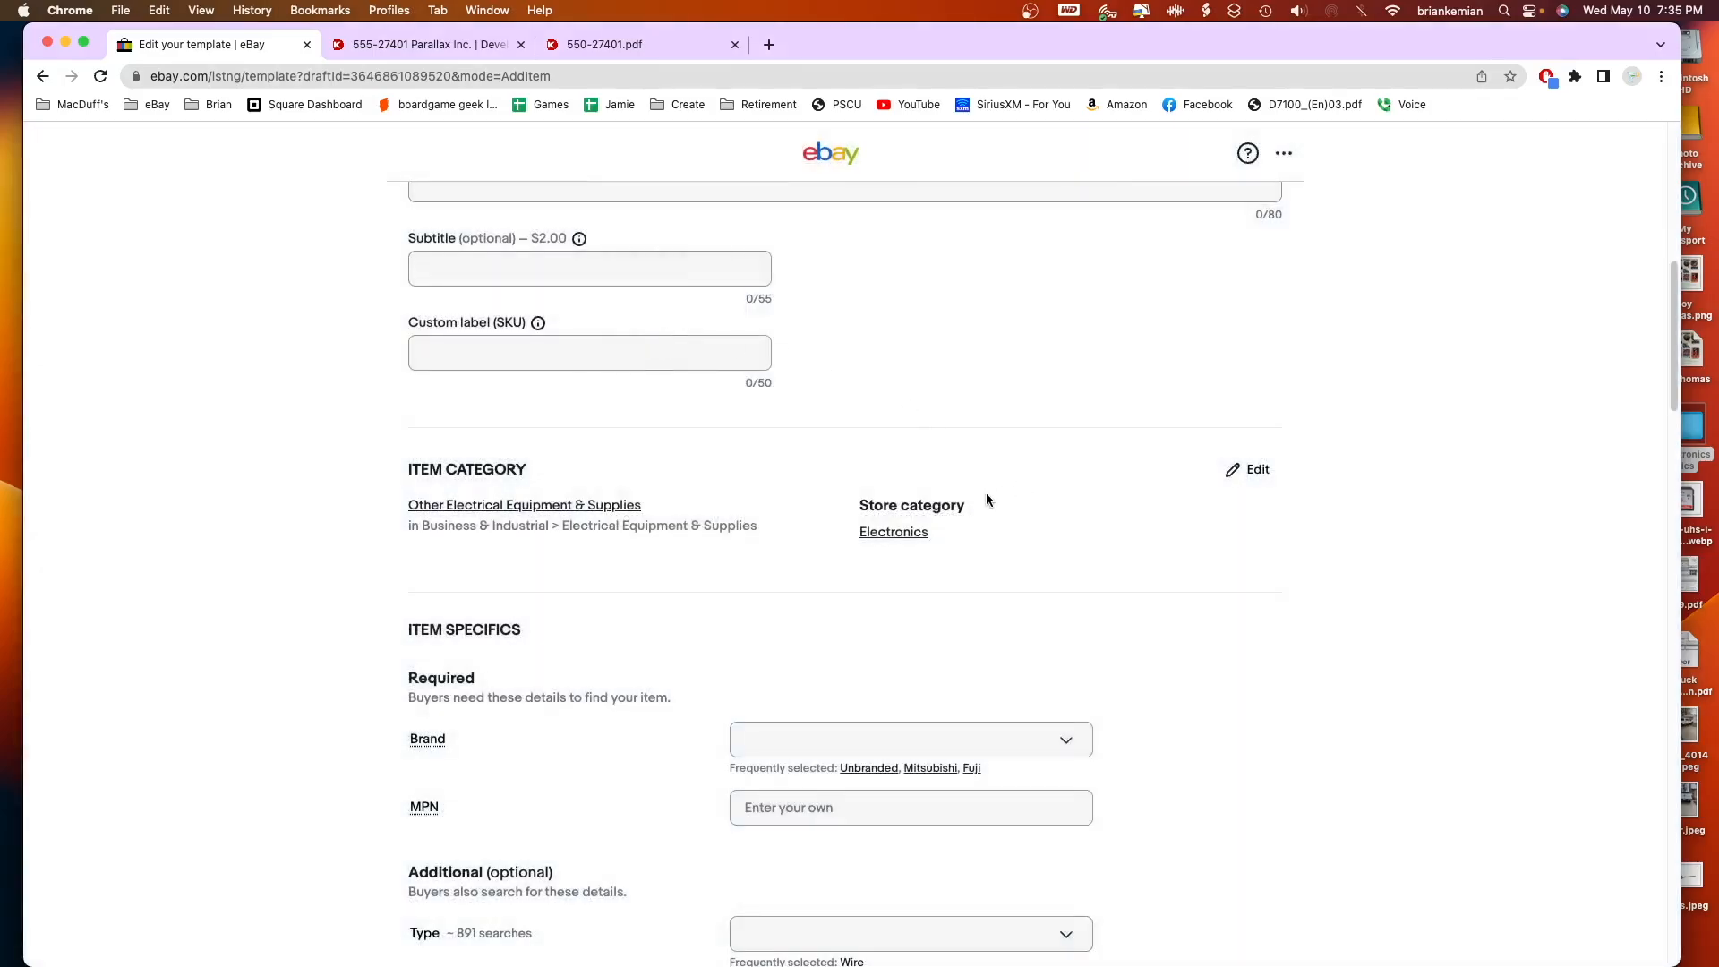
pyautogui.click(905, 532)
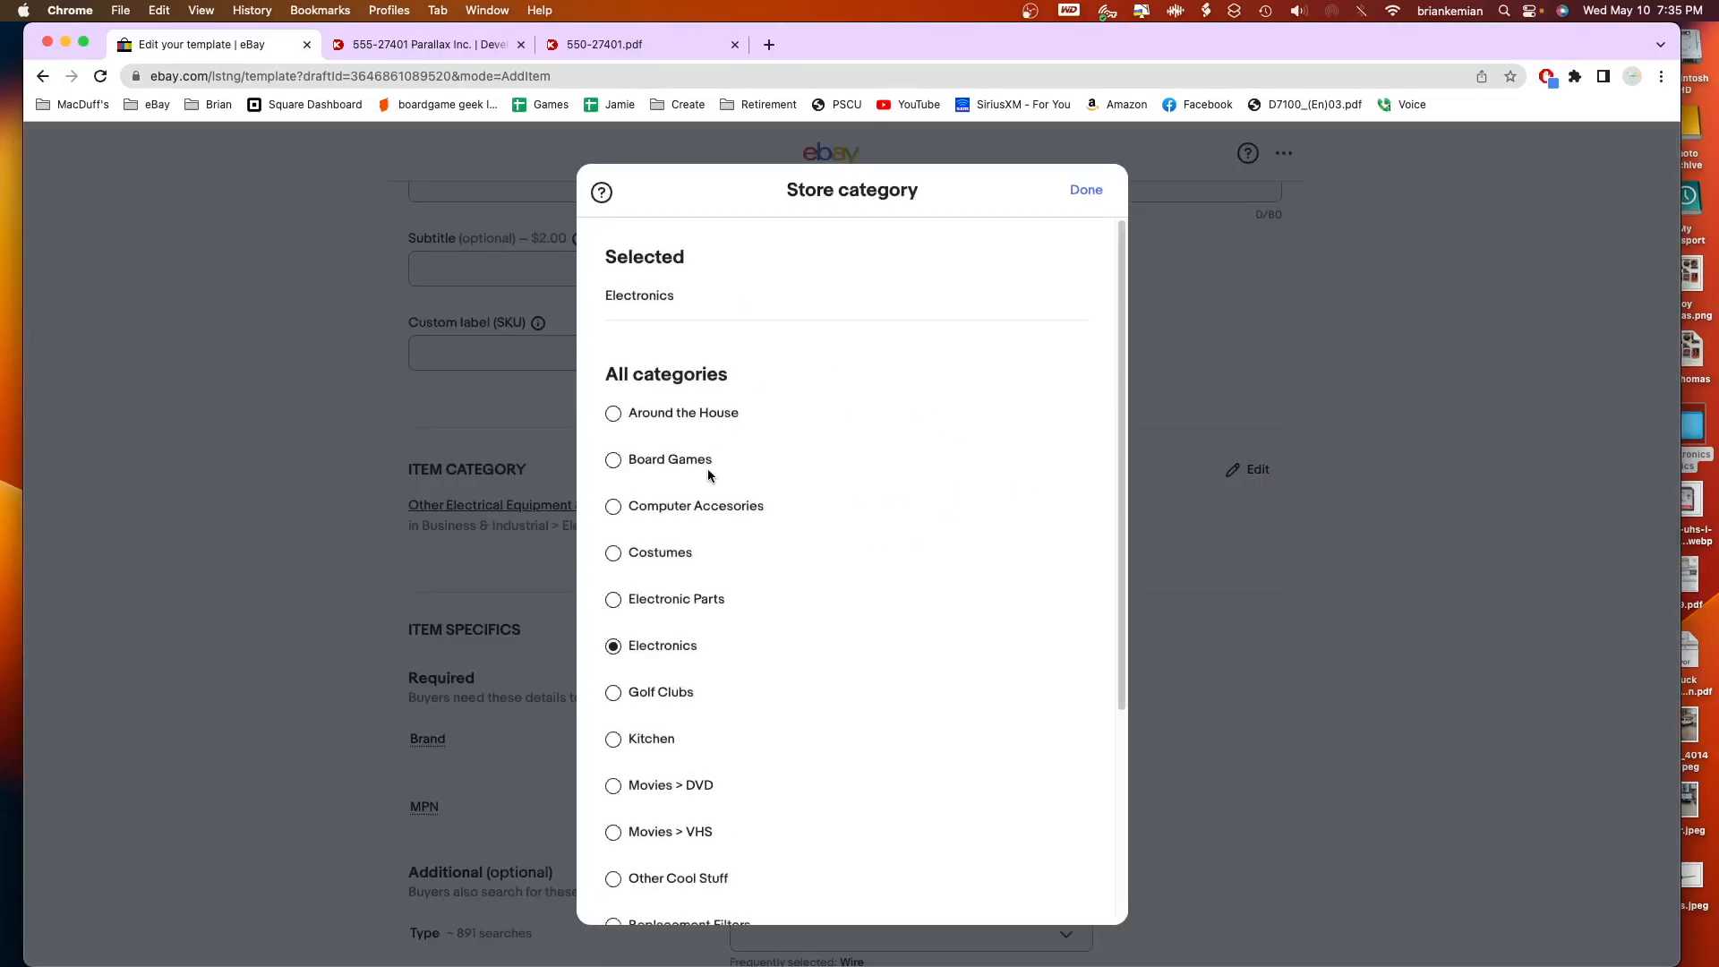
pyautogui.click(612, 599)
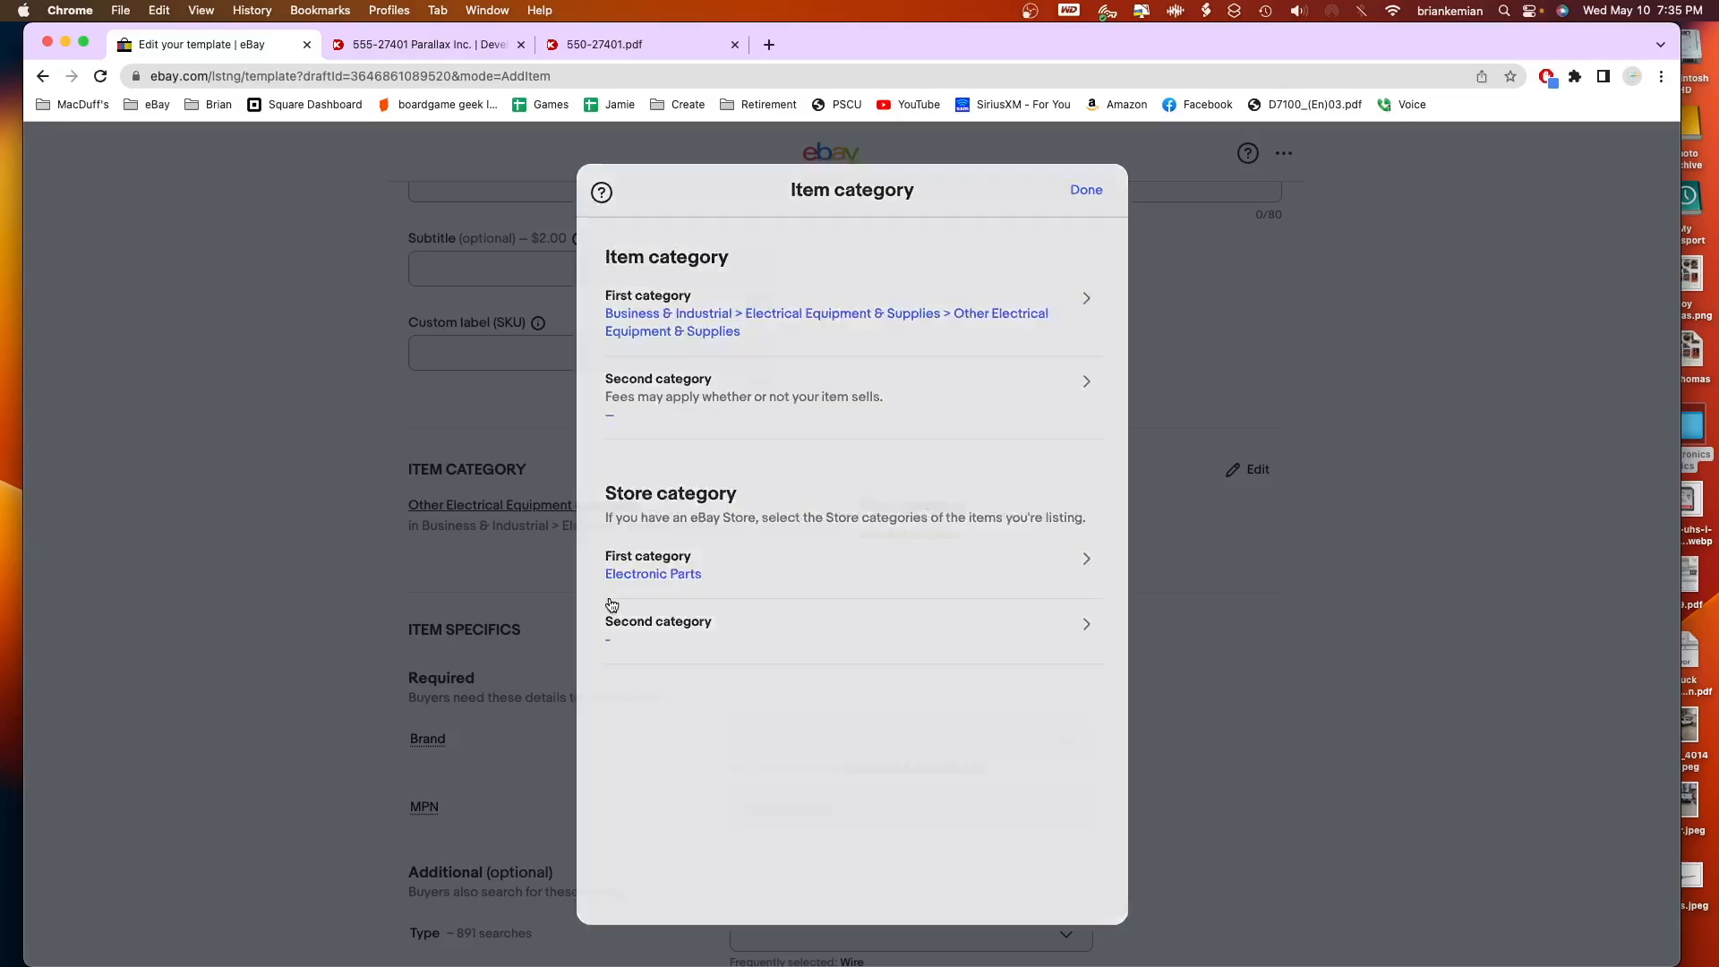
pyautogui.scroll(-5, 1134, 636)
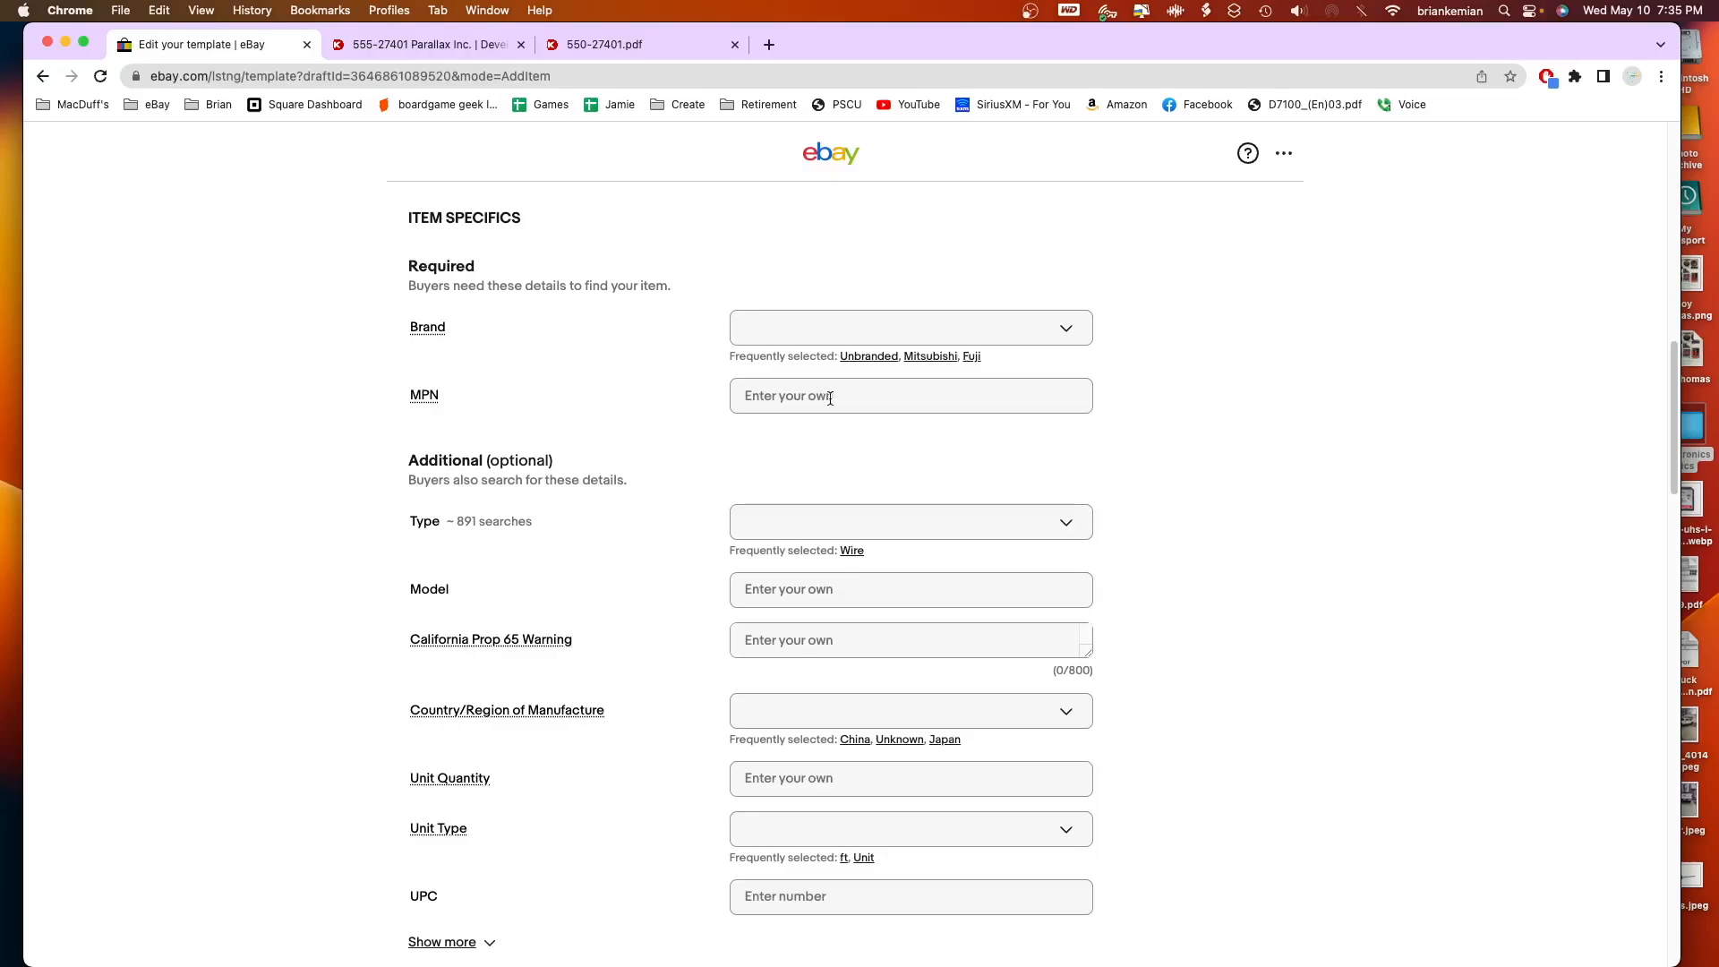
pyautogui.moveTo(425, 399)
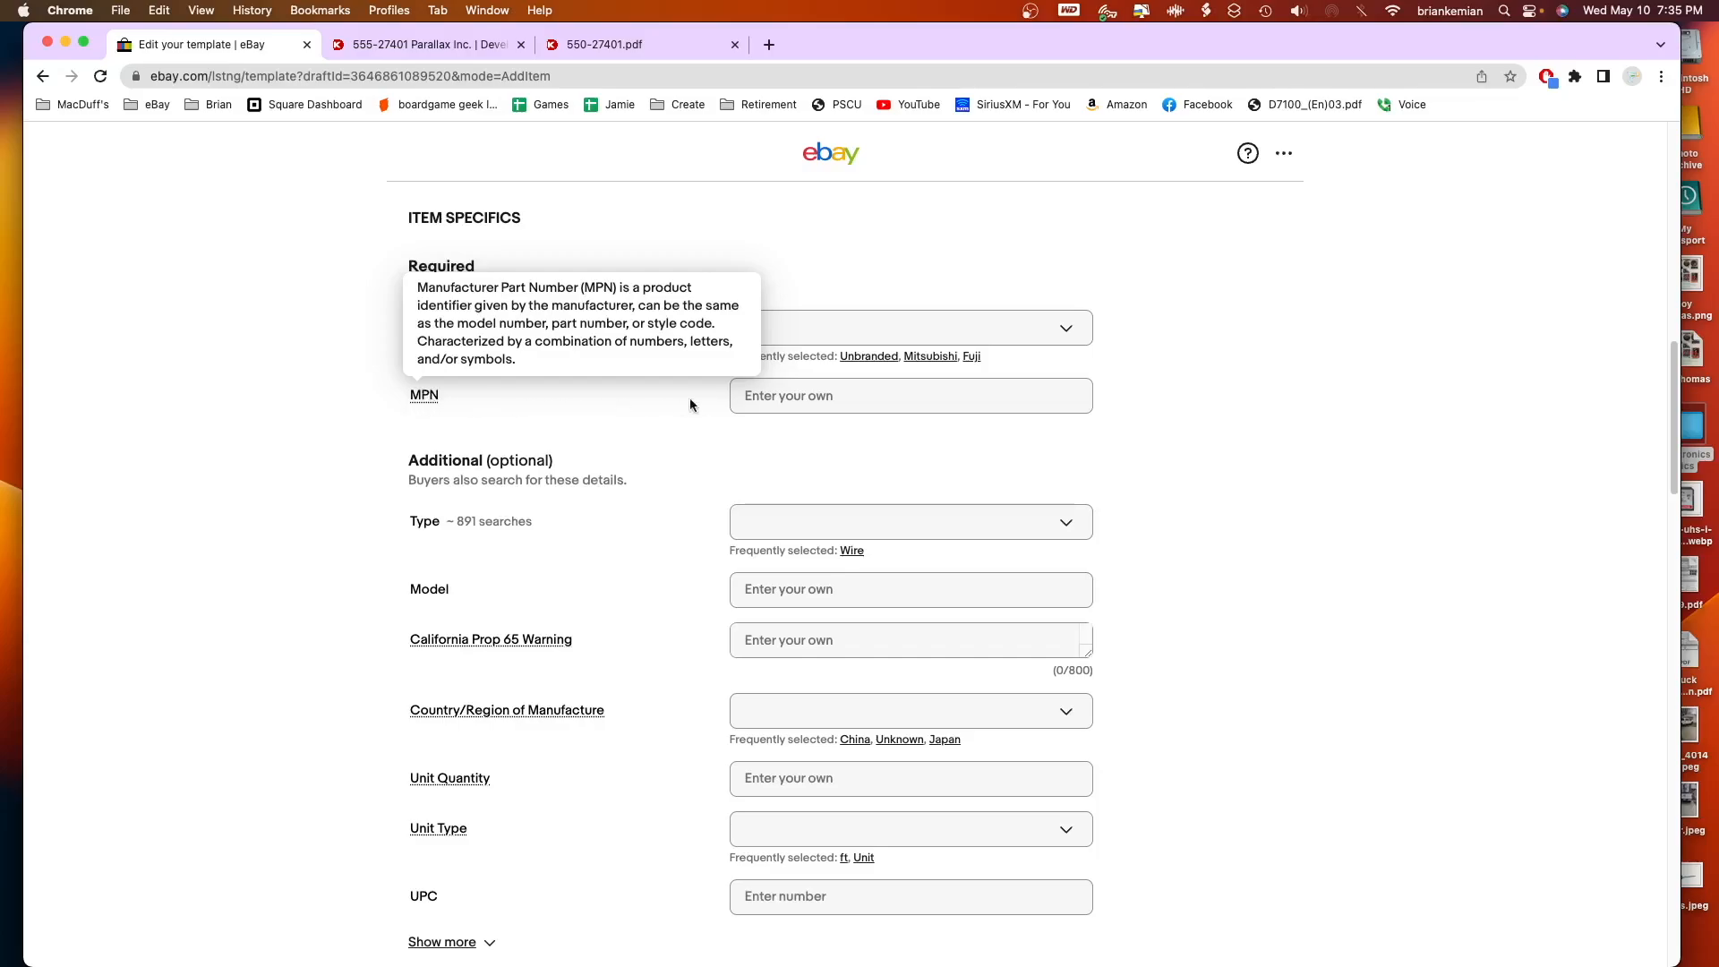
pyautogui.click(806, 395)
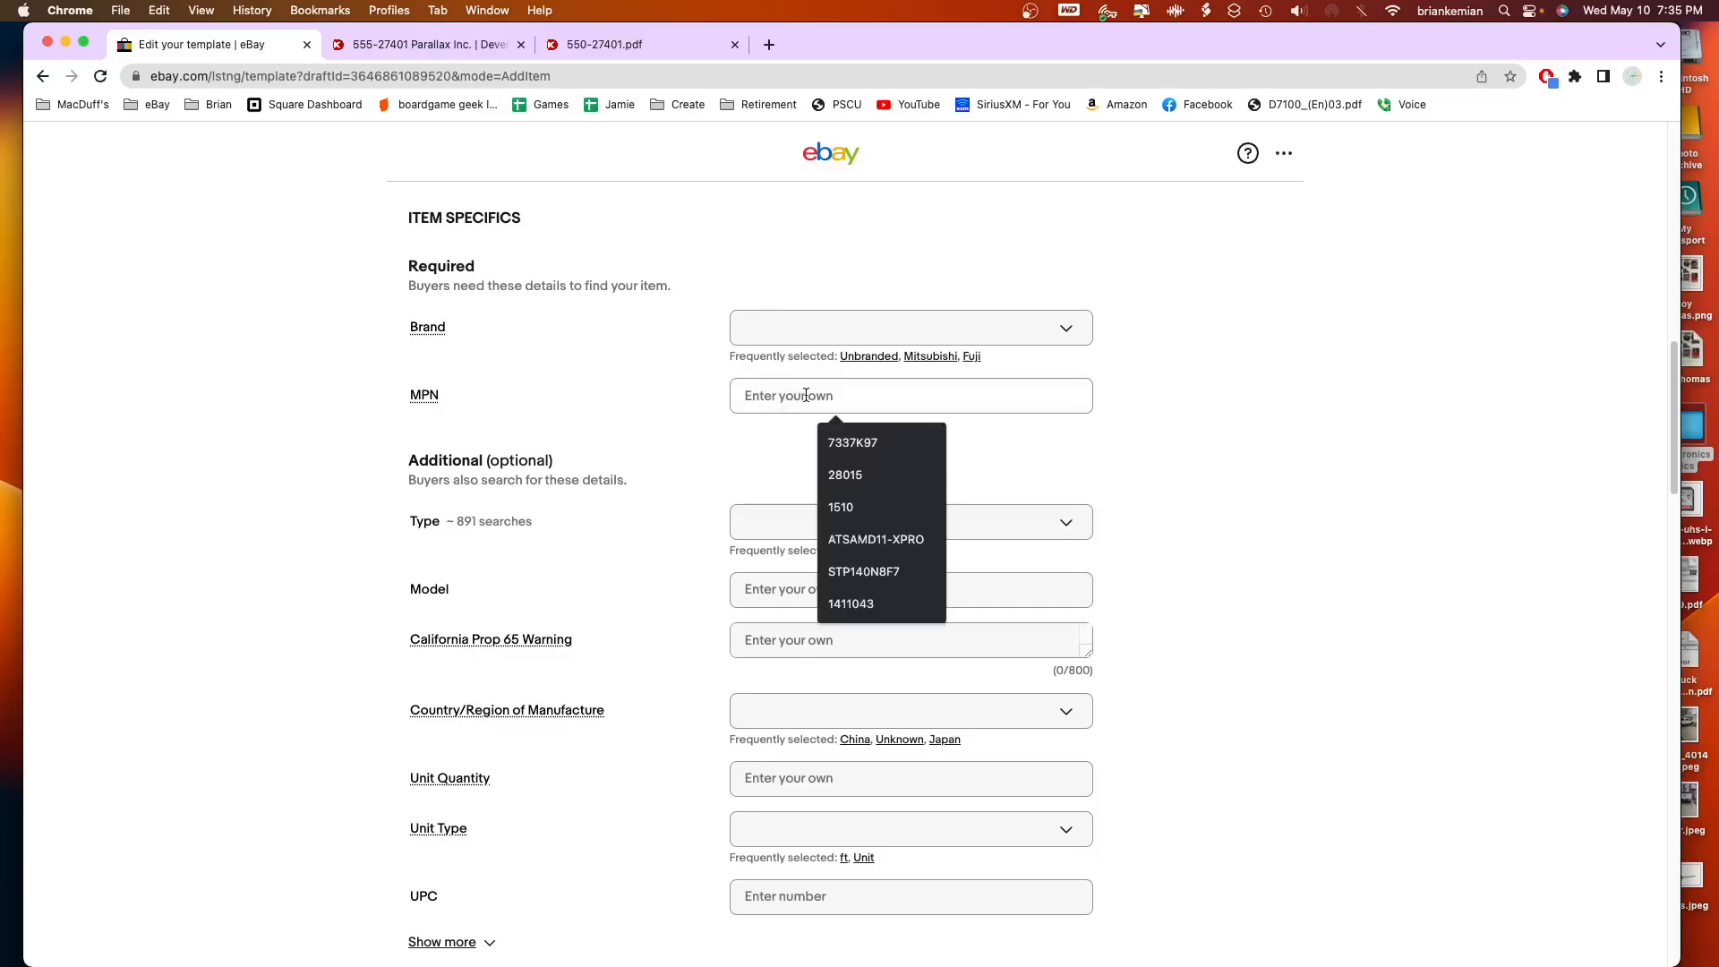
pyautogui.click(637, 396)
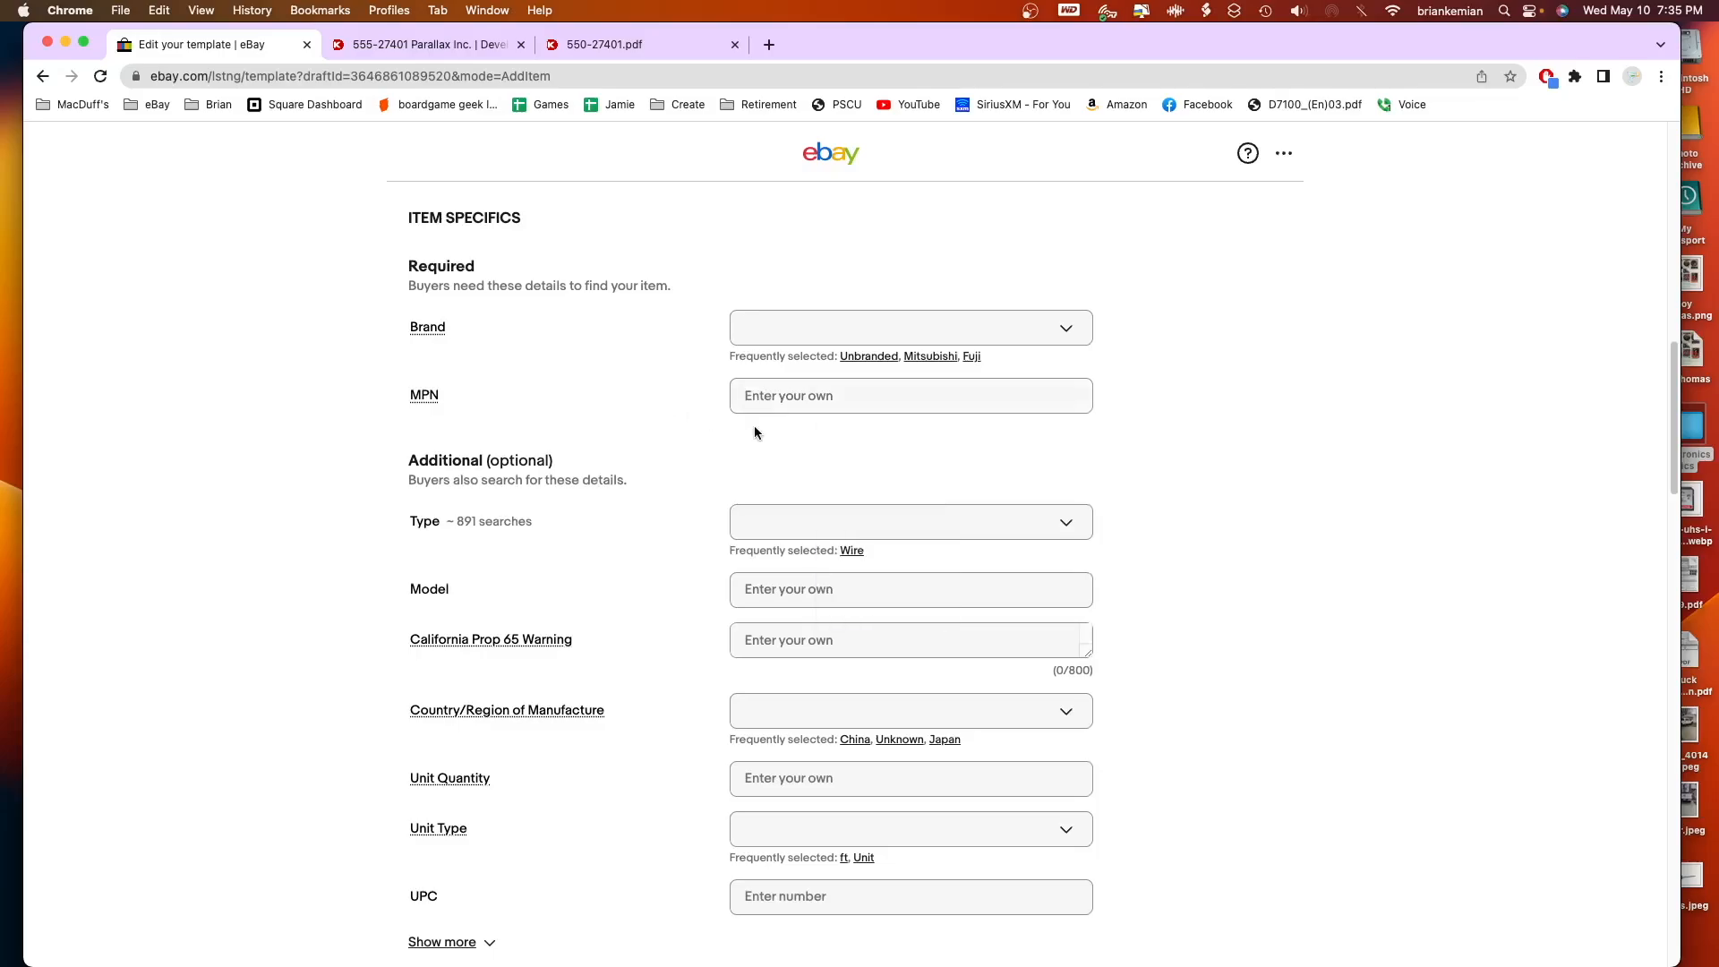
pyautogui.scroll(-1, 754, 432)
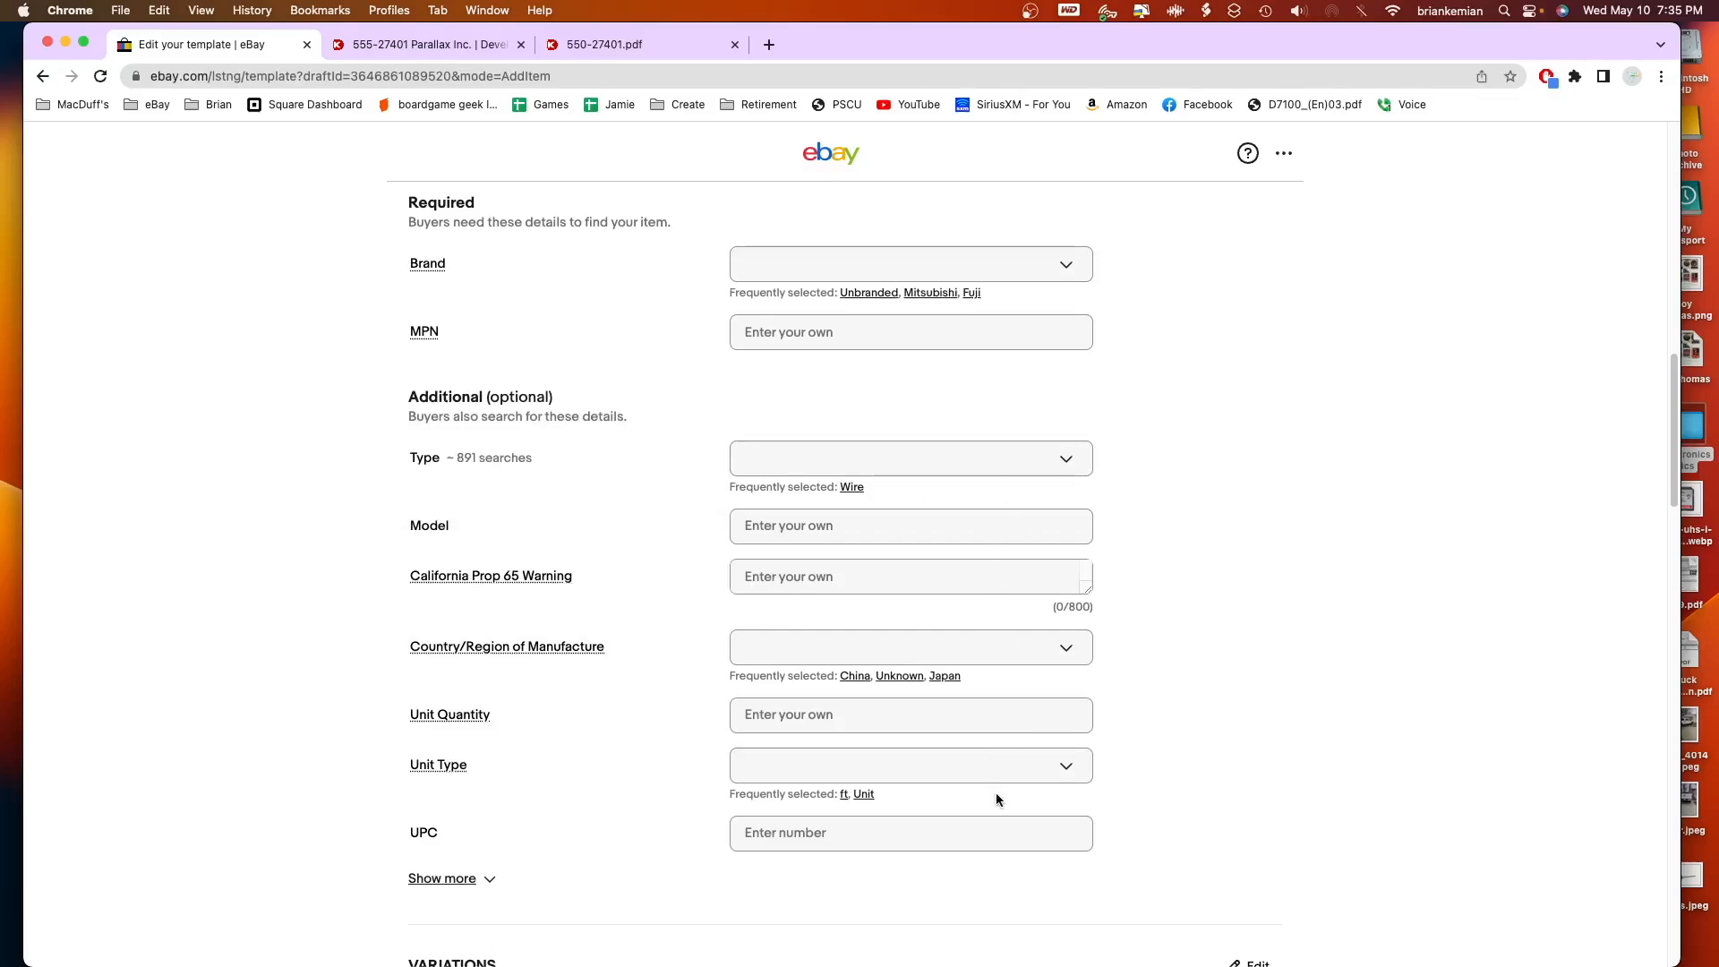
# Set the template's item condition to New.
pyautogui.scroll(-3, 995, 792)
pyautogui.scroll(-9, 1007, 780)
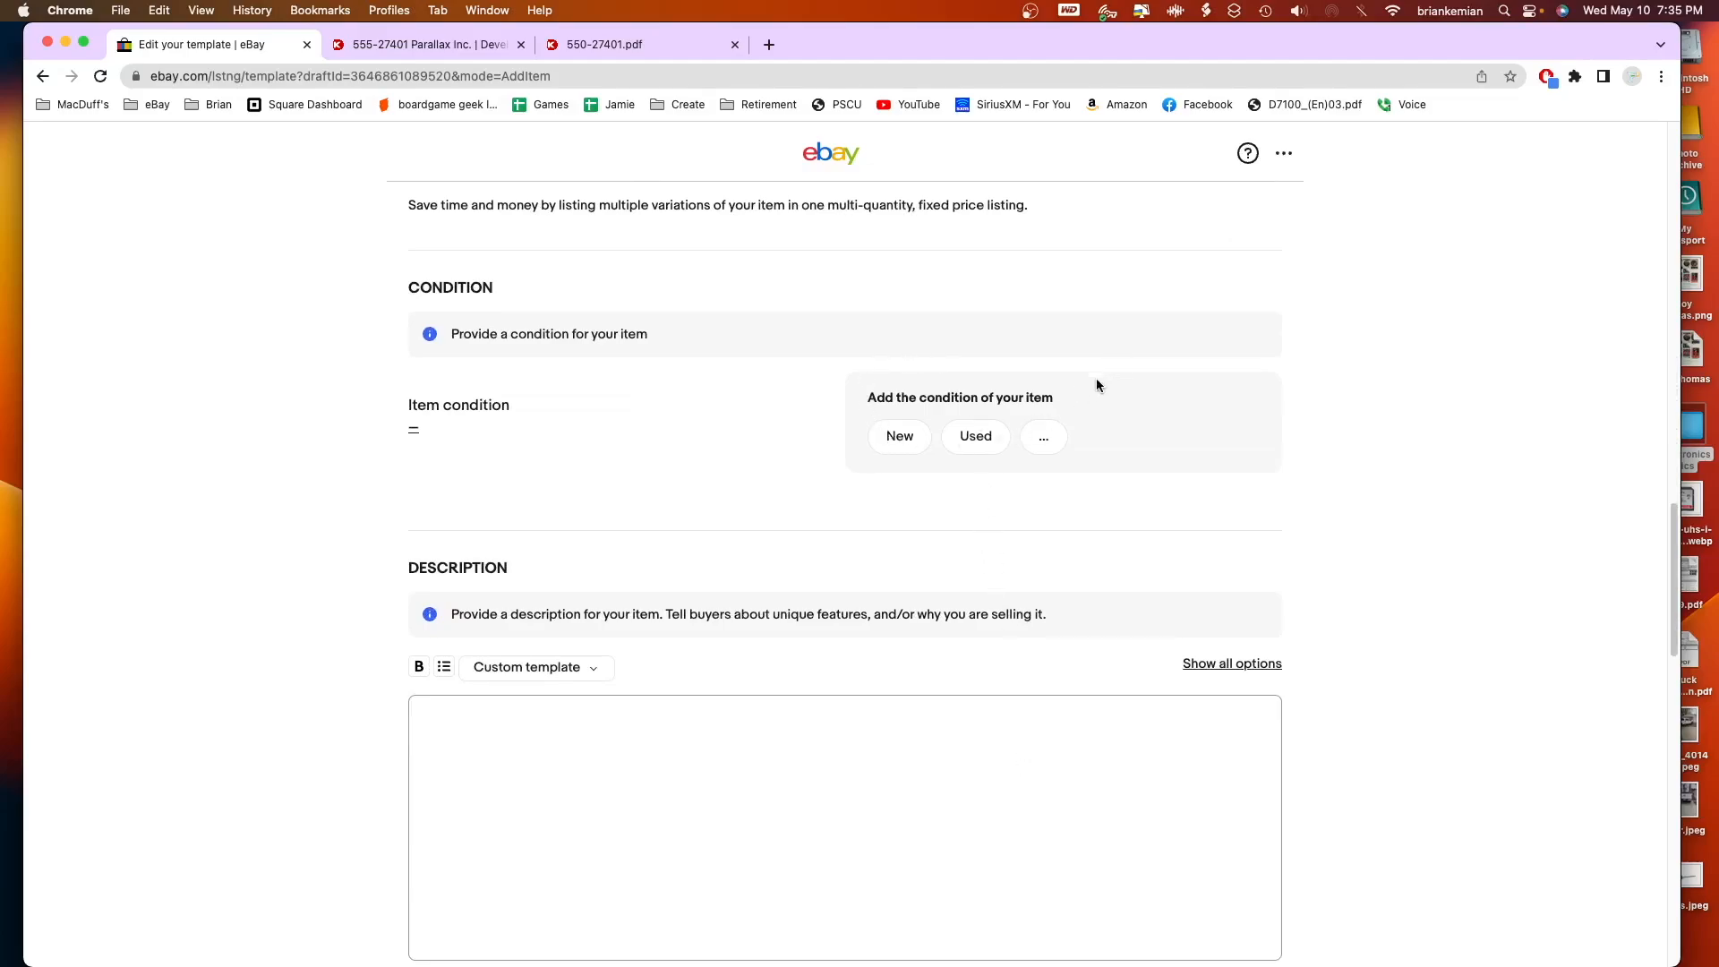
pyautogui.click(1043, 437)
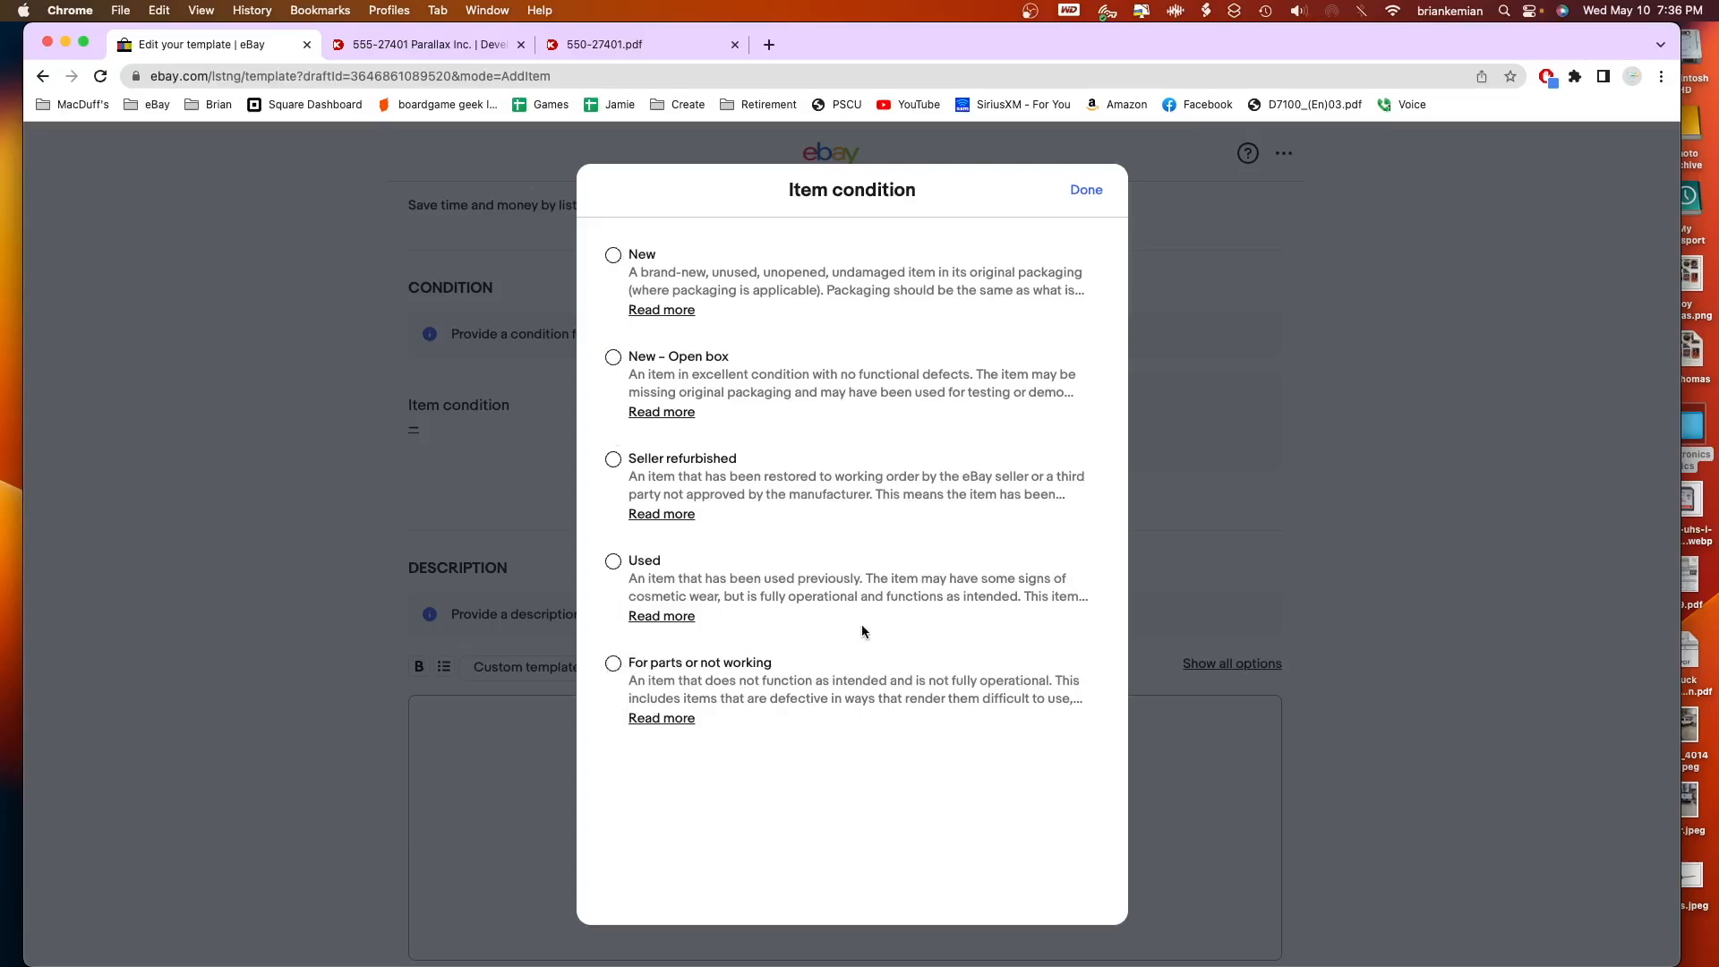
pyautogui.click(613, 256)
pyautogui.scroll(-3, 1320, 458)
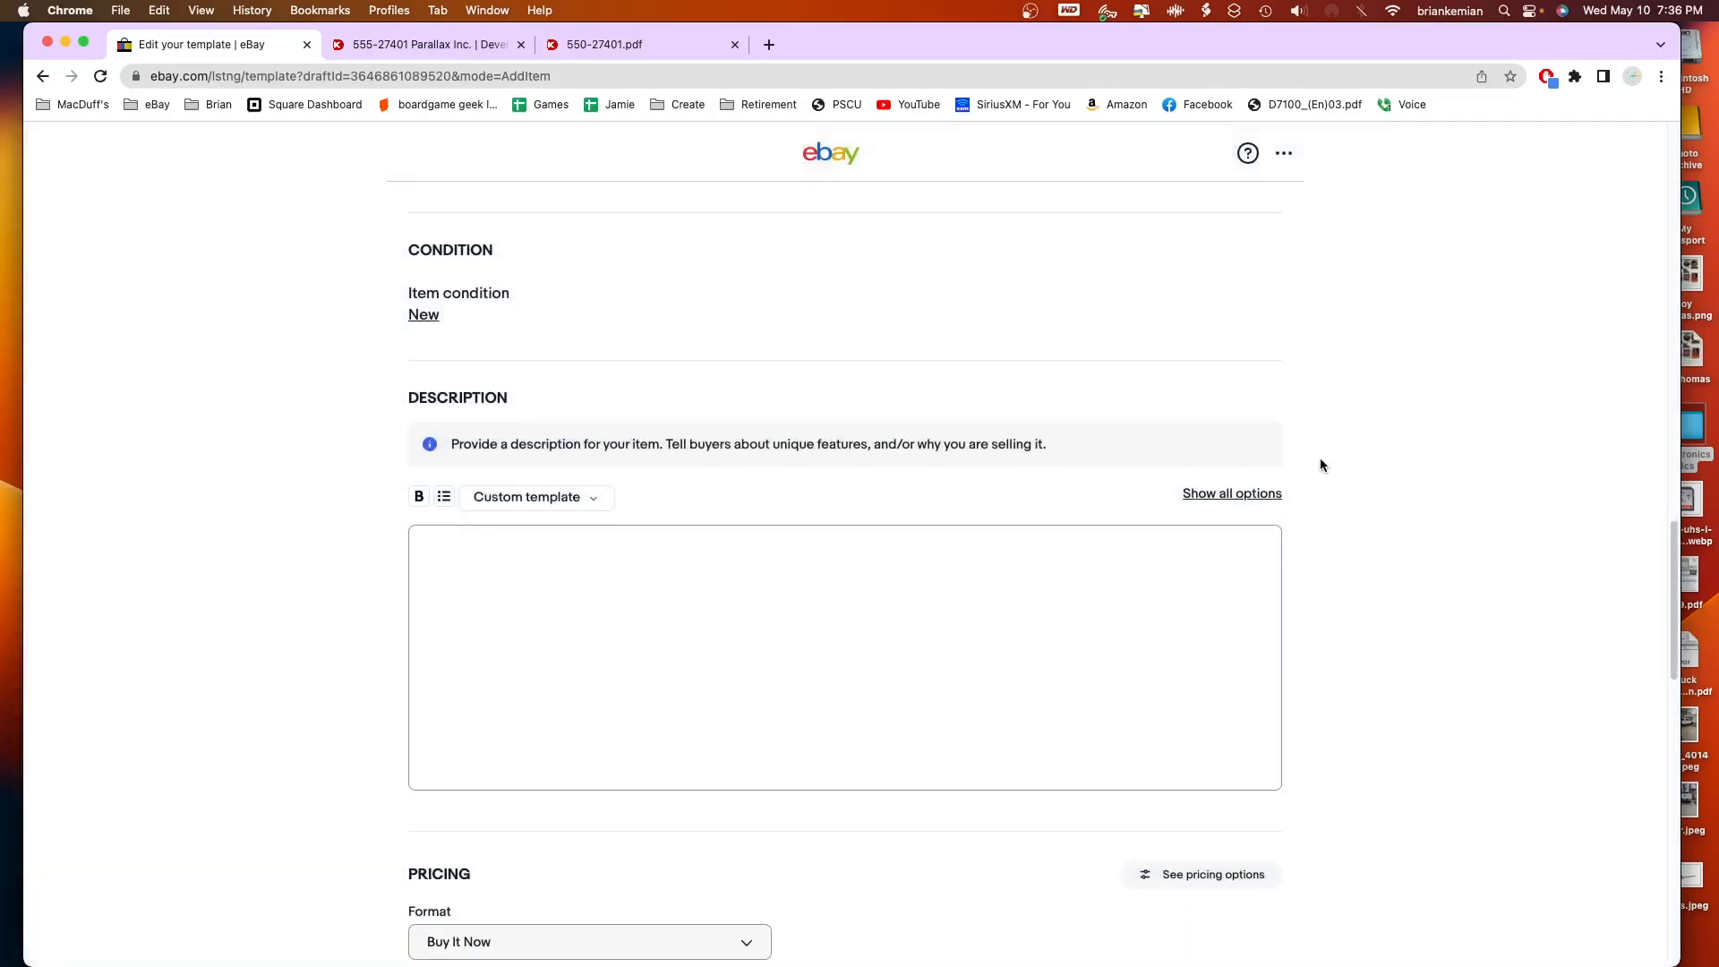
pyautogui.click(800, 445)
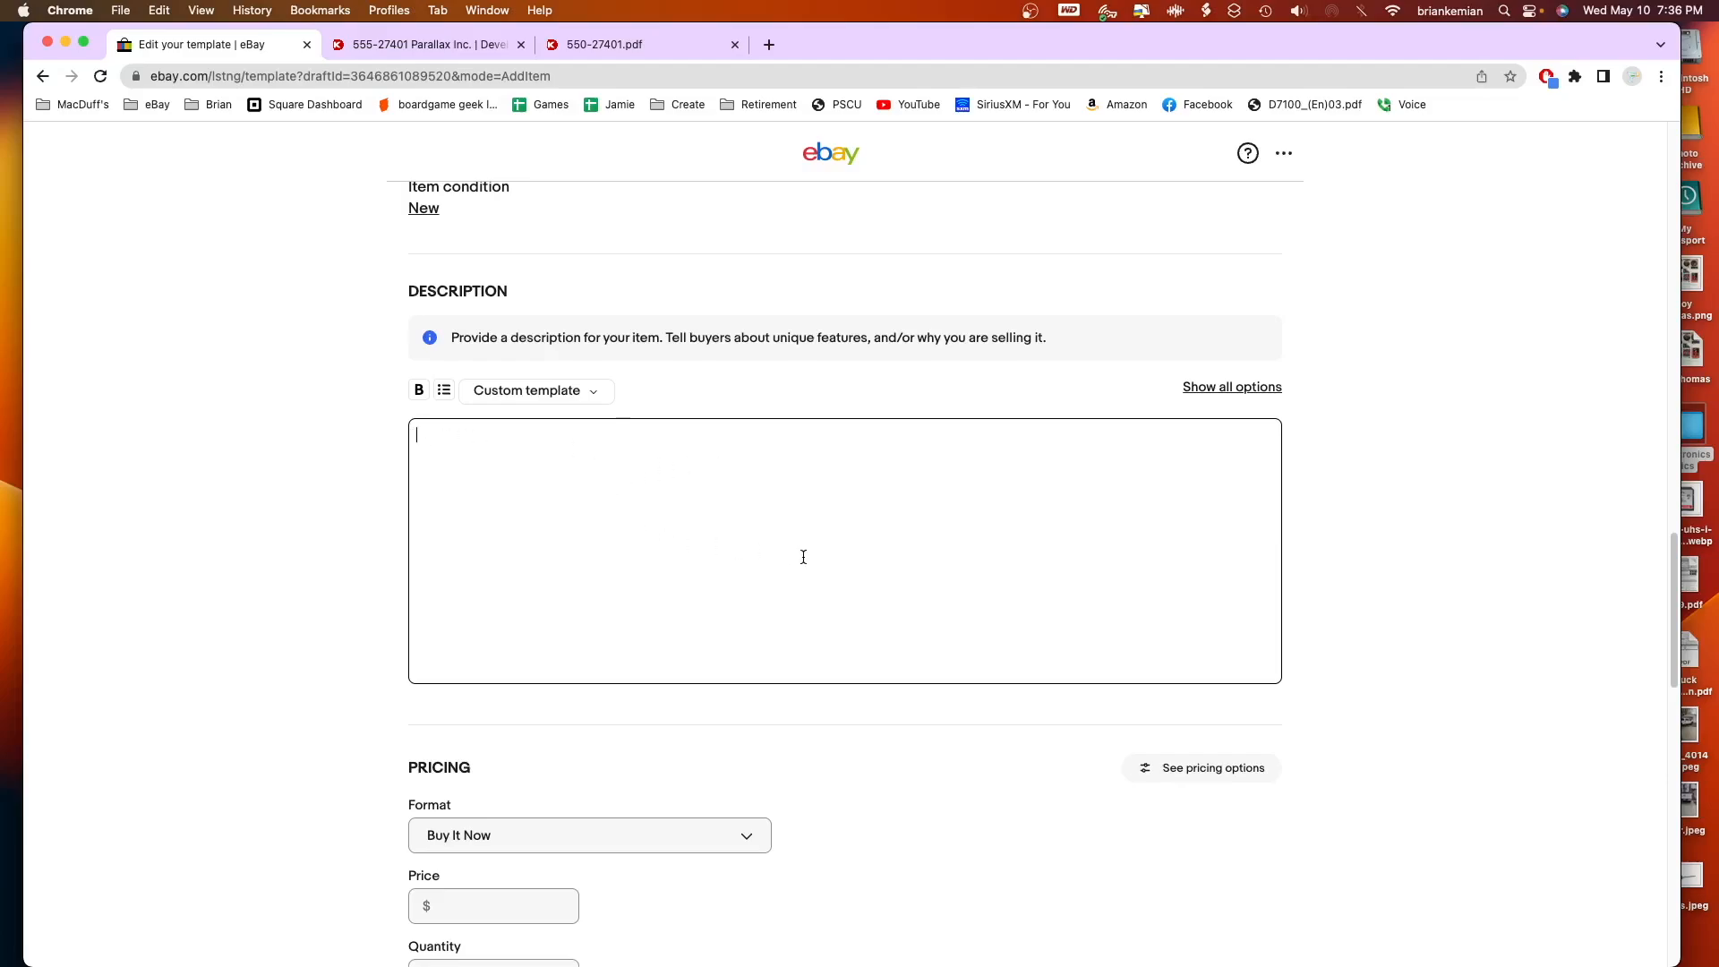
pyautogui.scroll(-5, 805, 551)
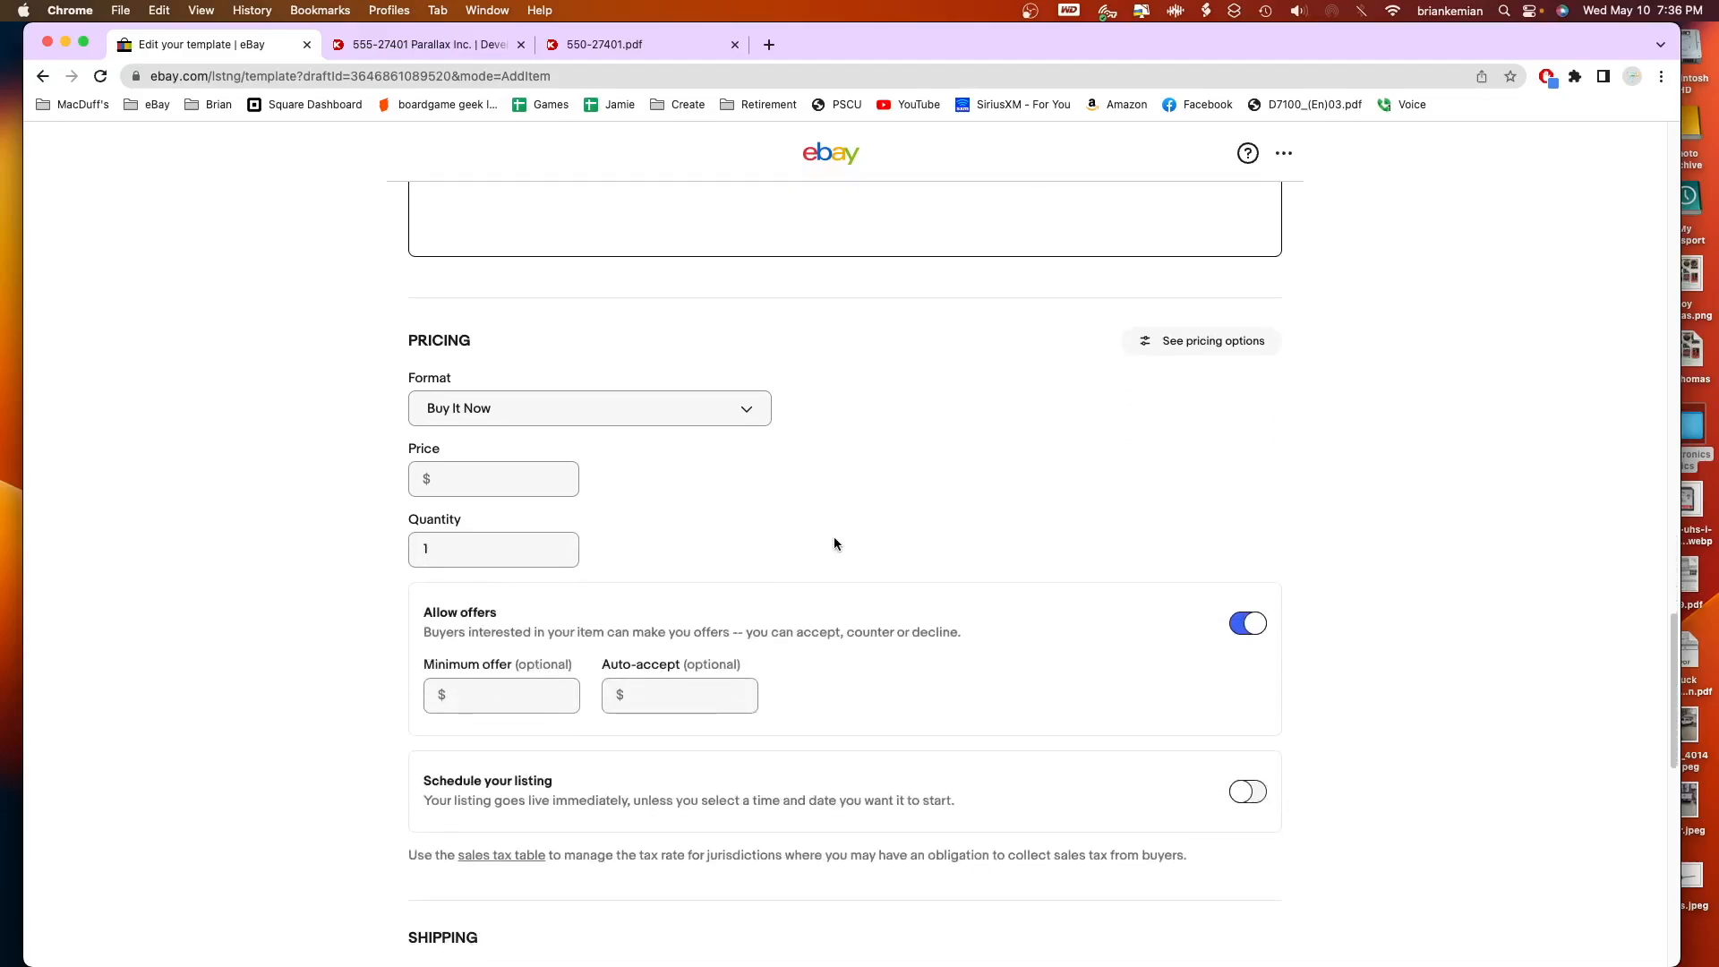
pyautogui.scroll(-1, 835, 542)
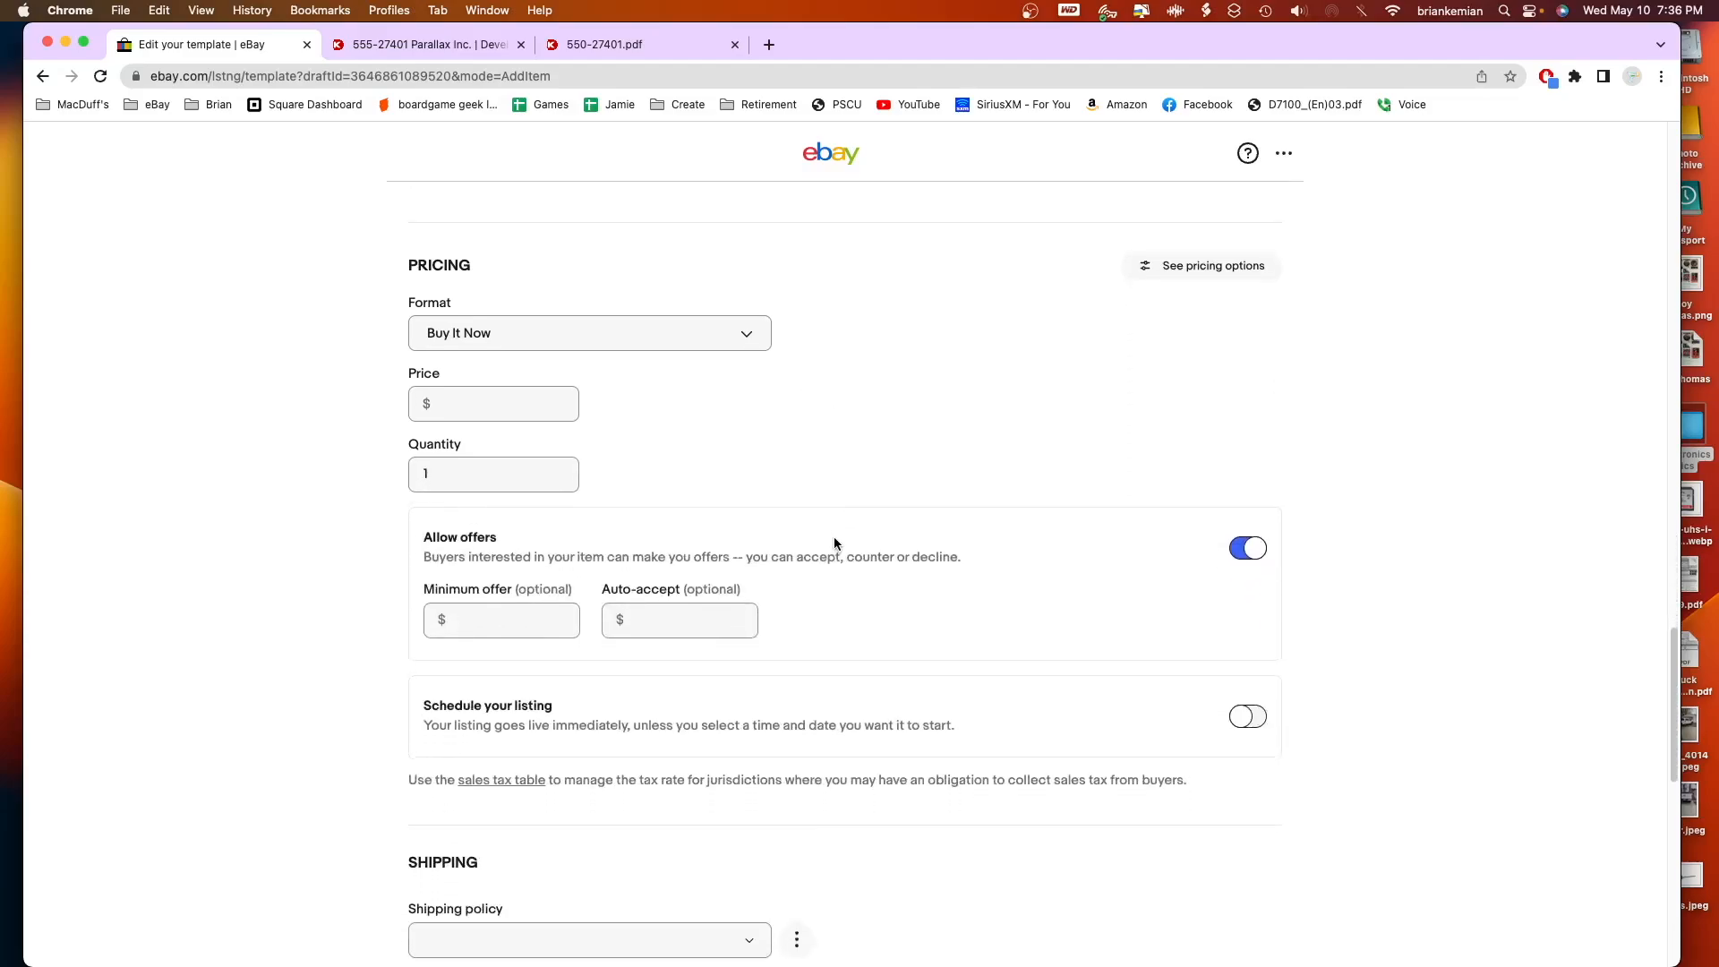
pyautogui.click(459, 334)
pyautogui.click(459, 334)
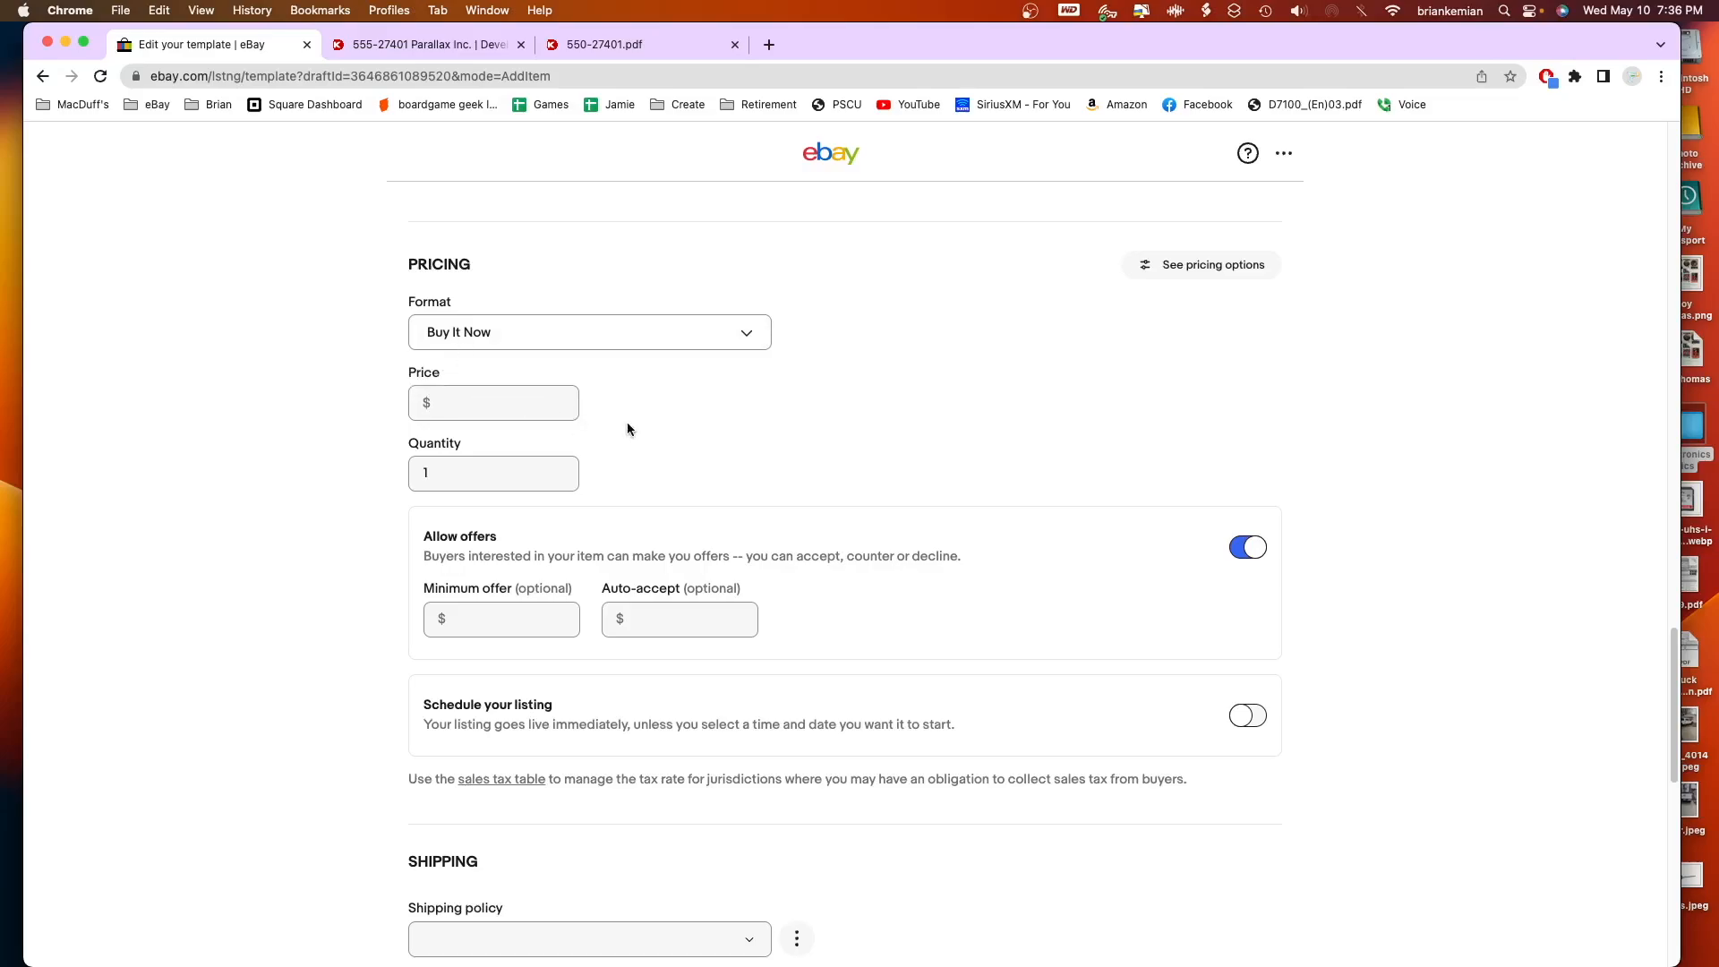
# Turn off Allow offers in the template's Buy It Now pricing.
pyautogui.scroll(-4, 824, 465)
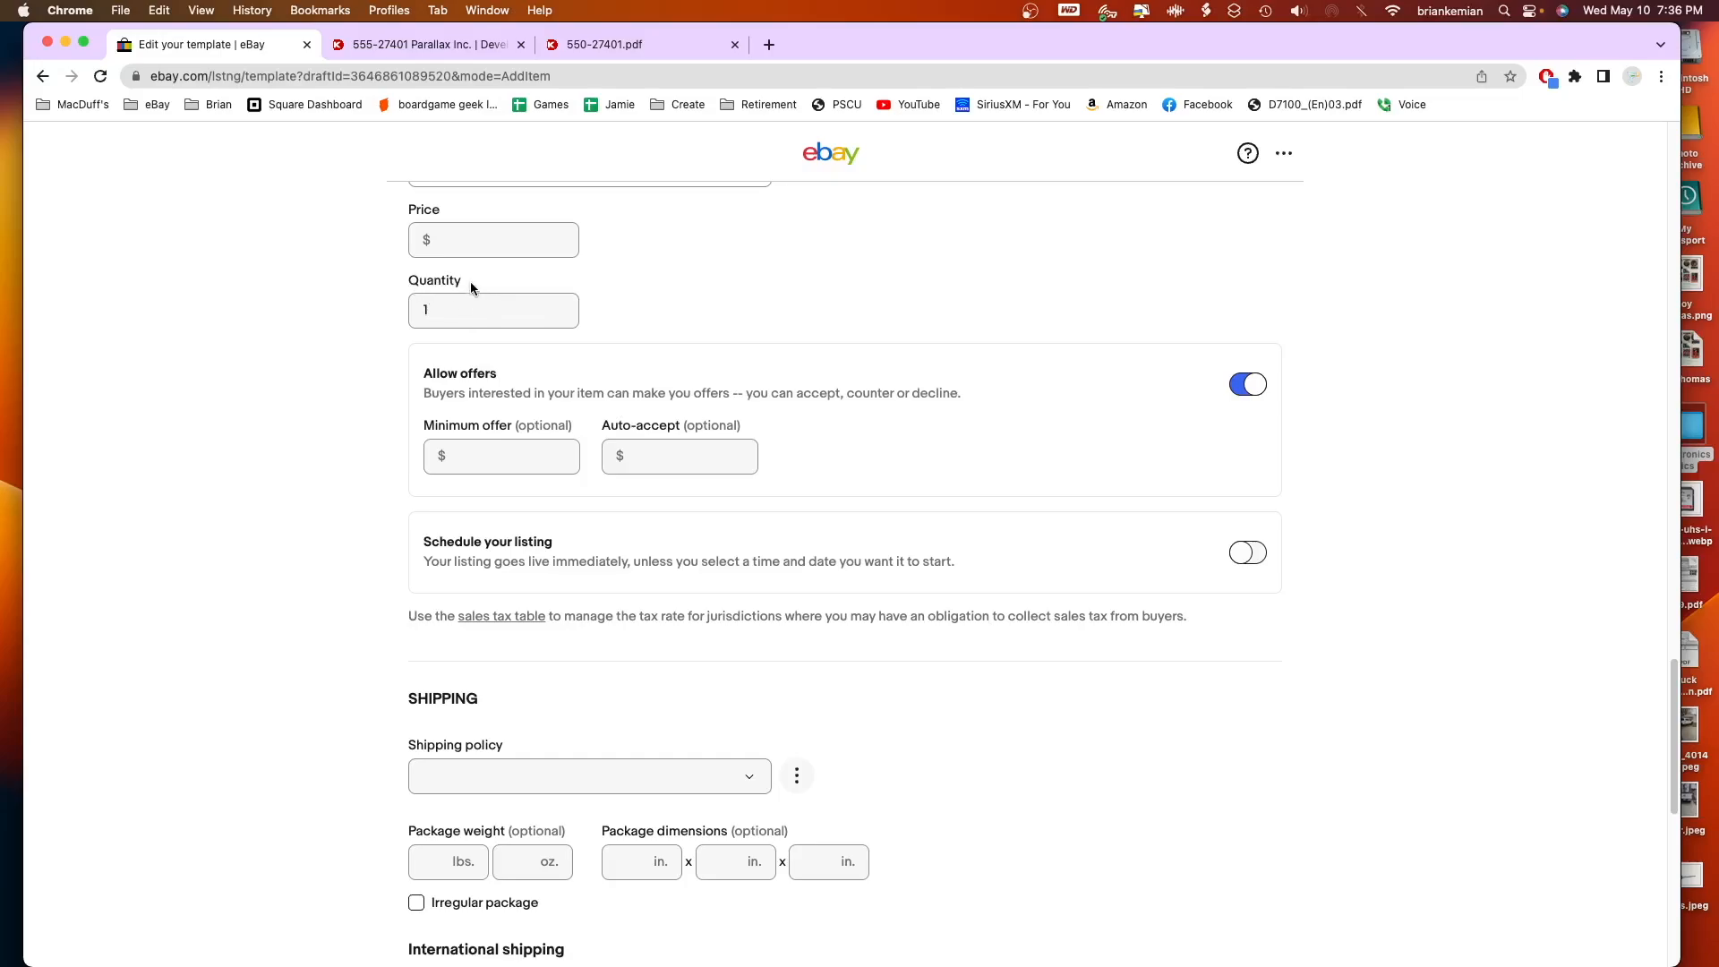
pyautogui.scroll(-3, 966, 408)
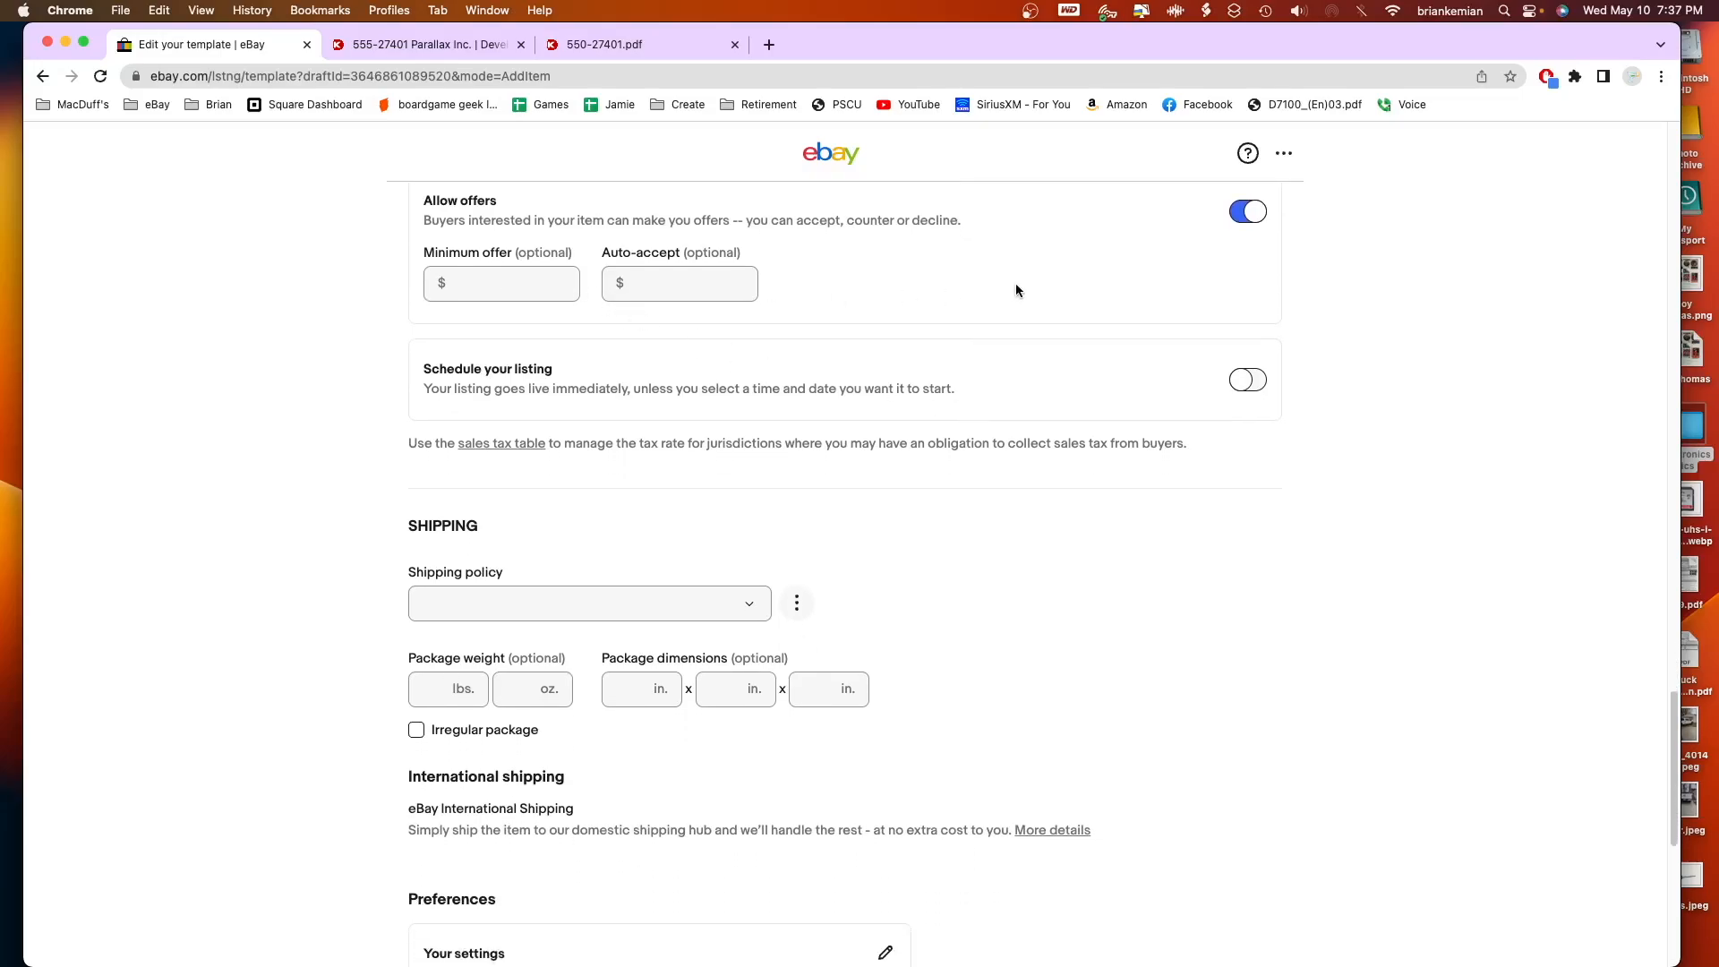
pyautogui.click(1243, 215)
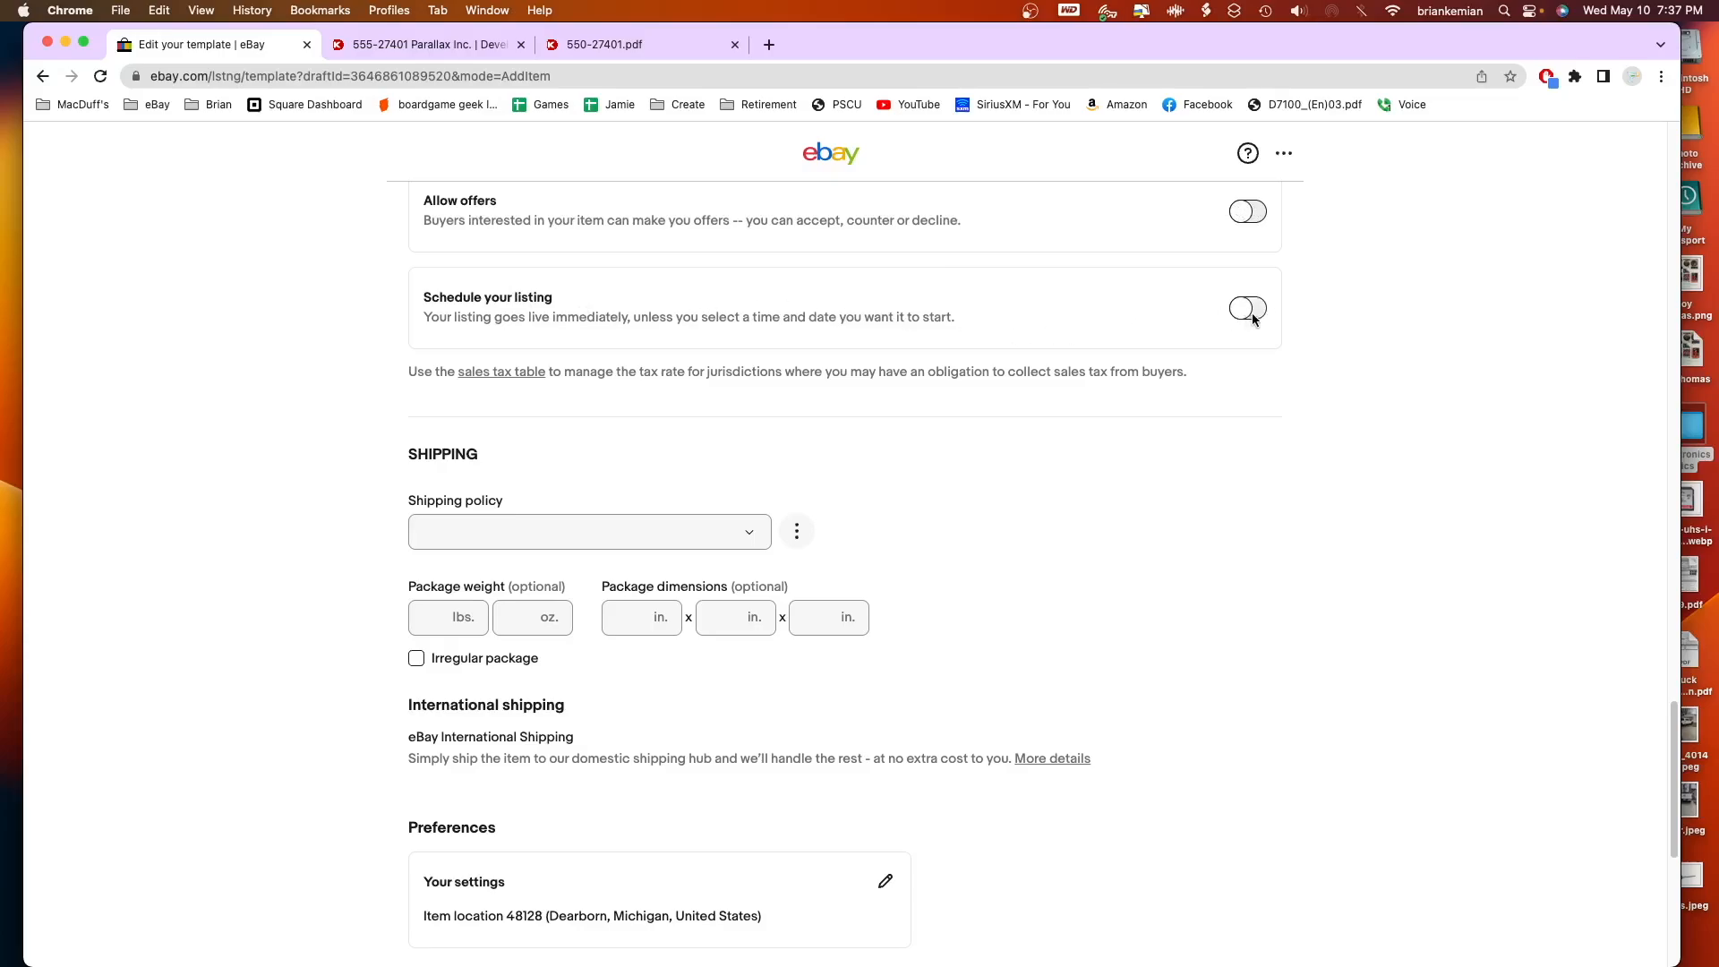
# Set the template's shipping policy to Small Flat Rate Box and its package weight to 1 lb.
pyautogui.scroll(-1, 836, 355)
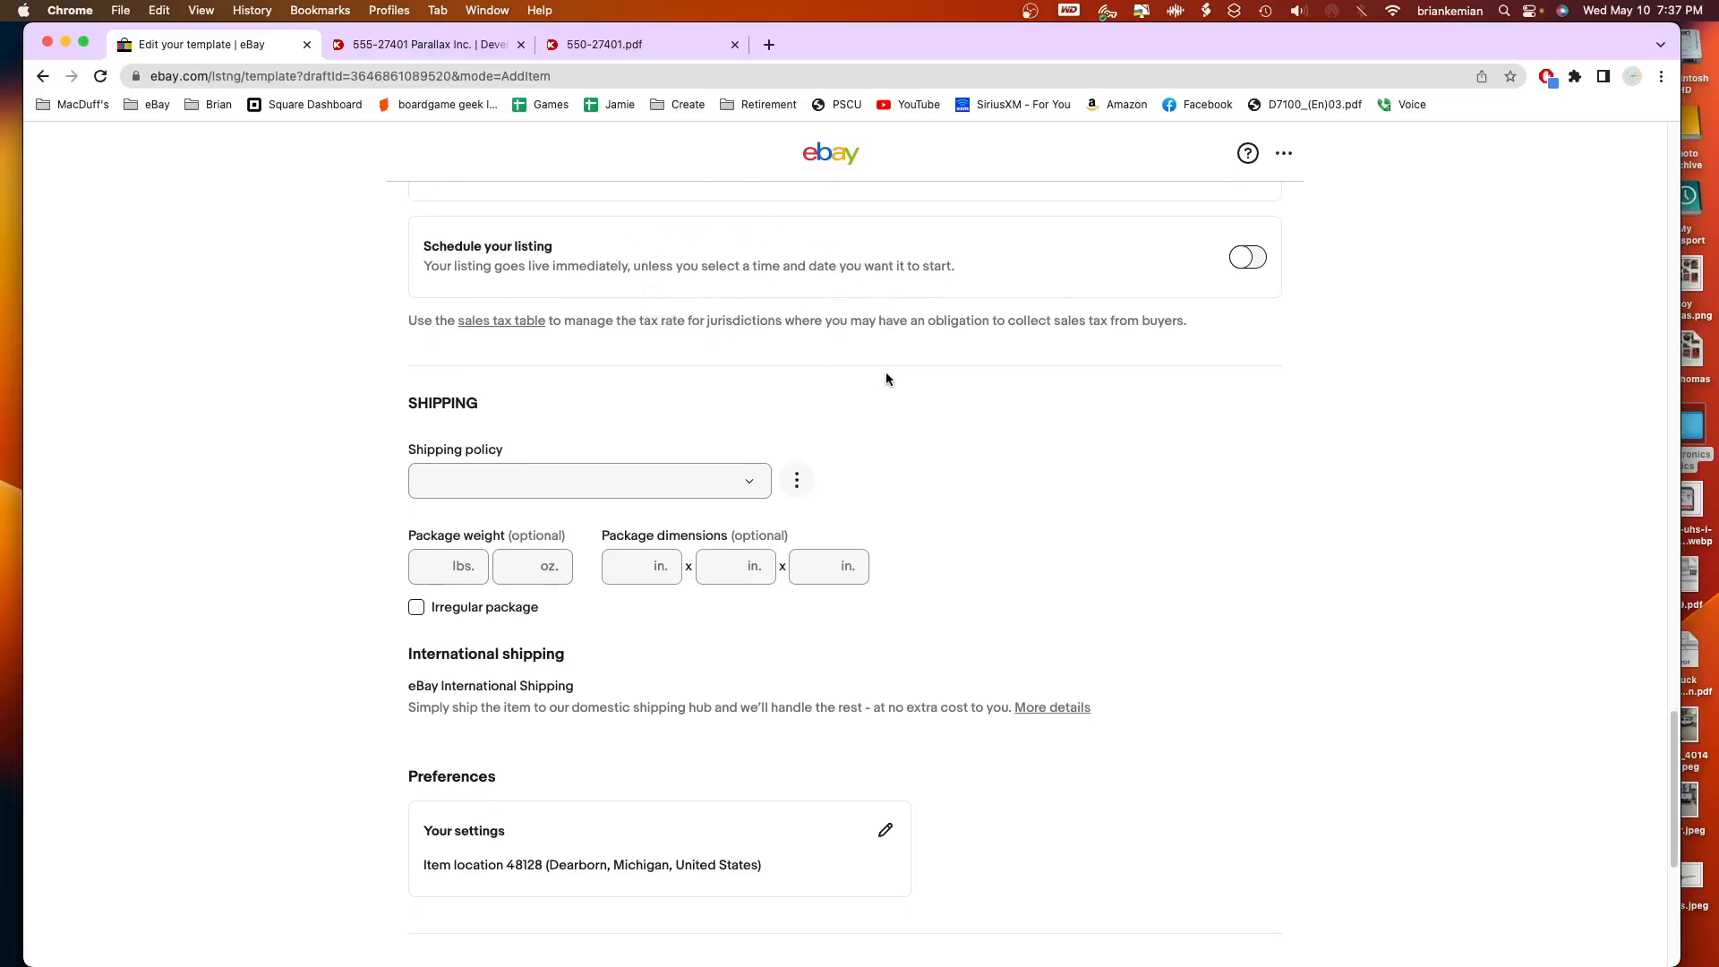
pyautogui.scroll(-4, 900, 378)
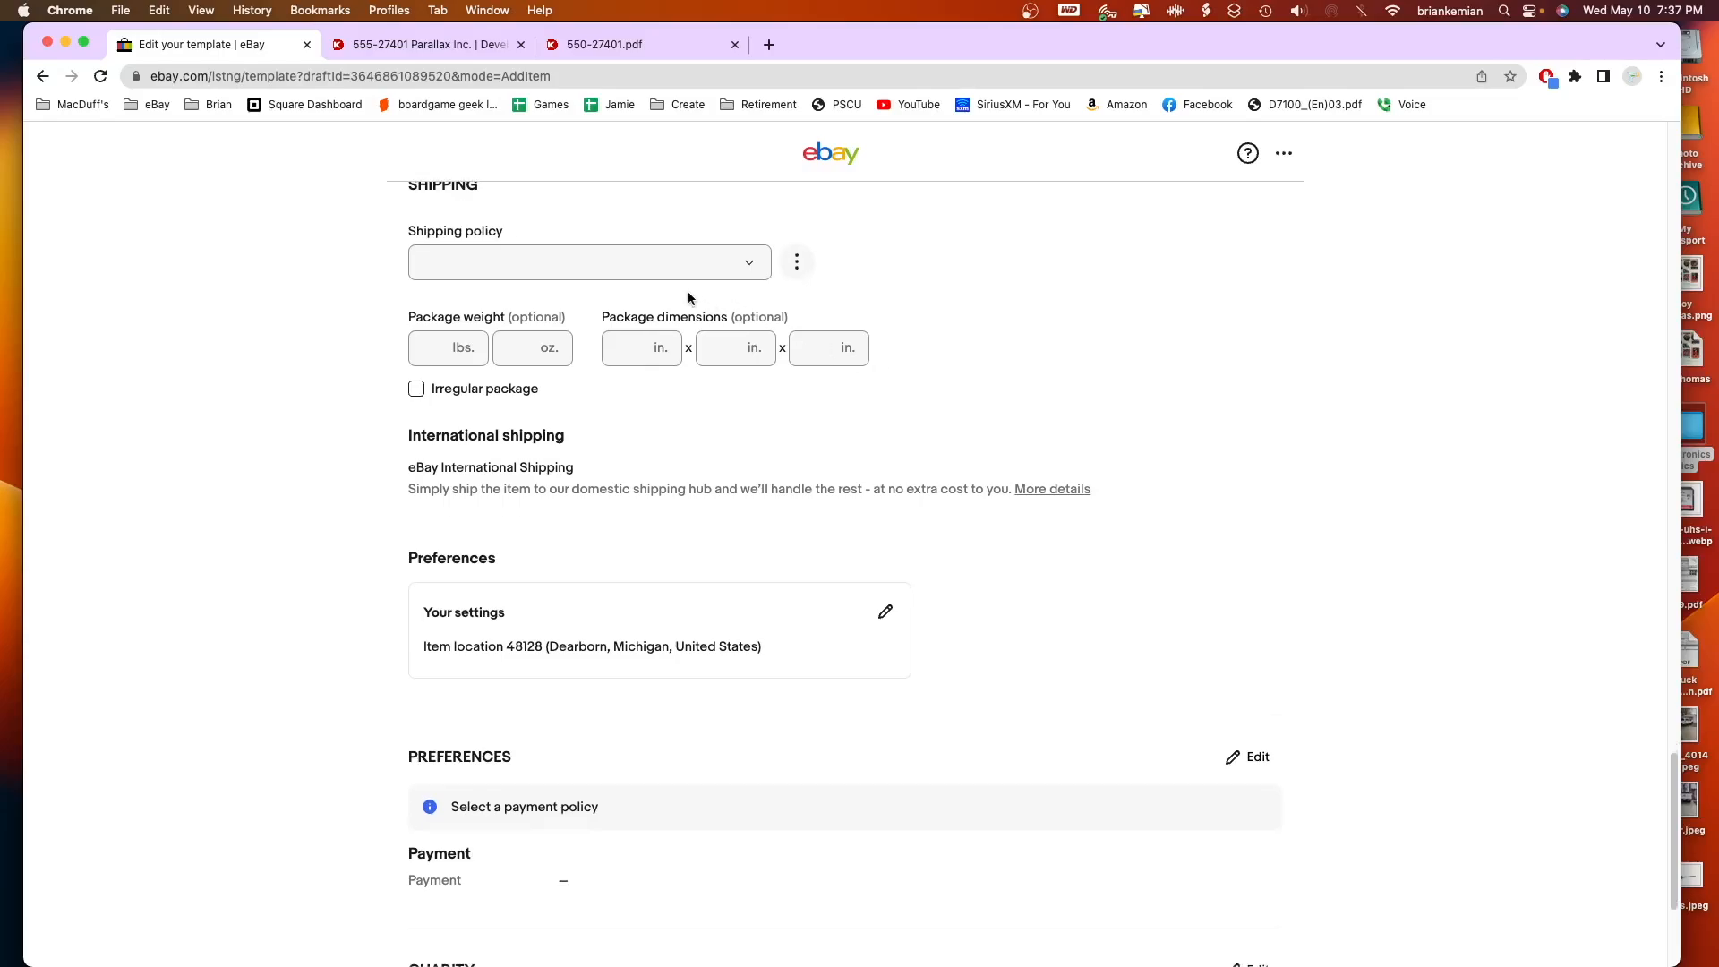
pyautogui.click(612, 271)
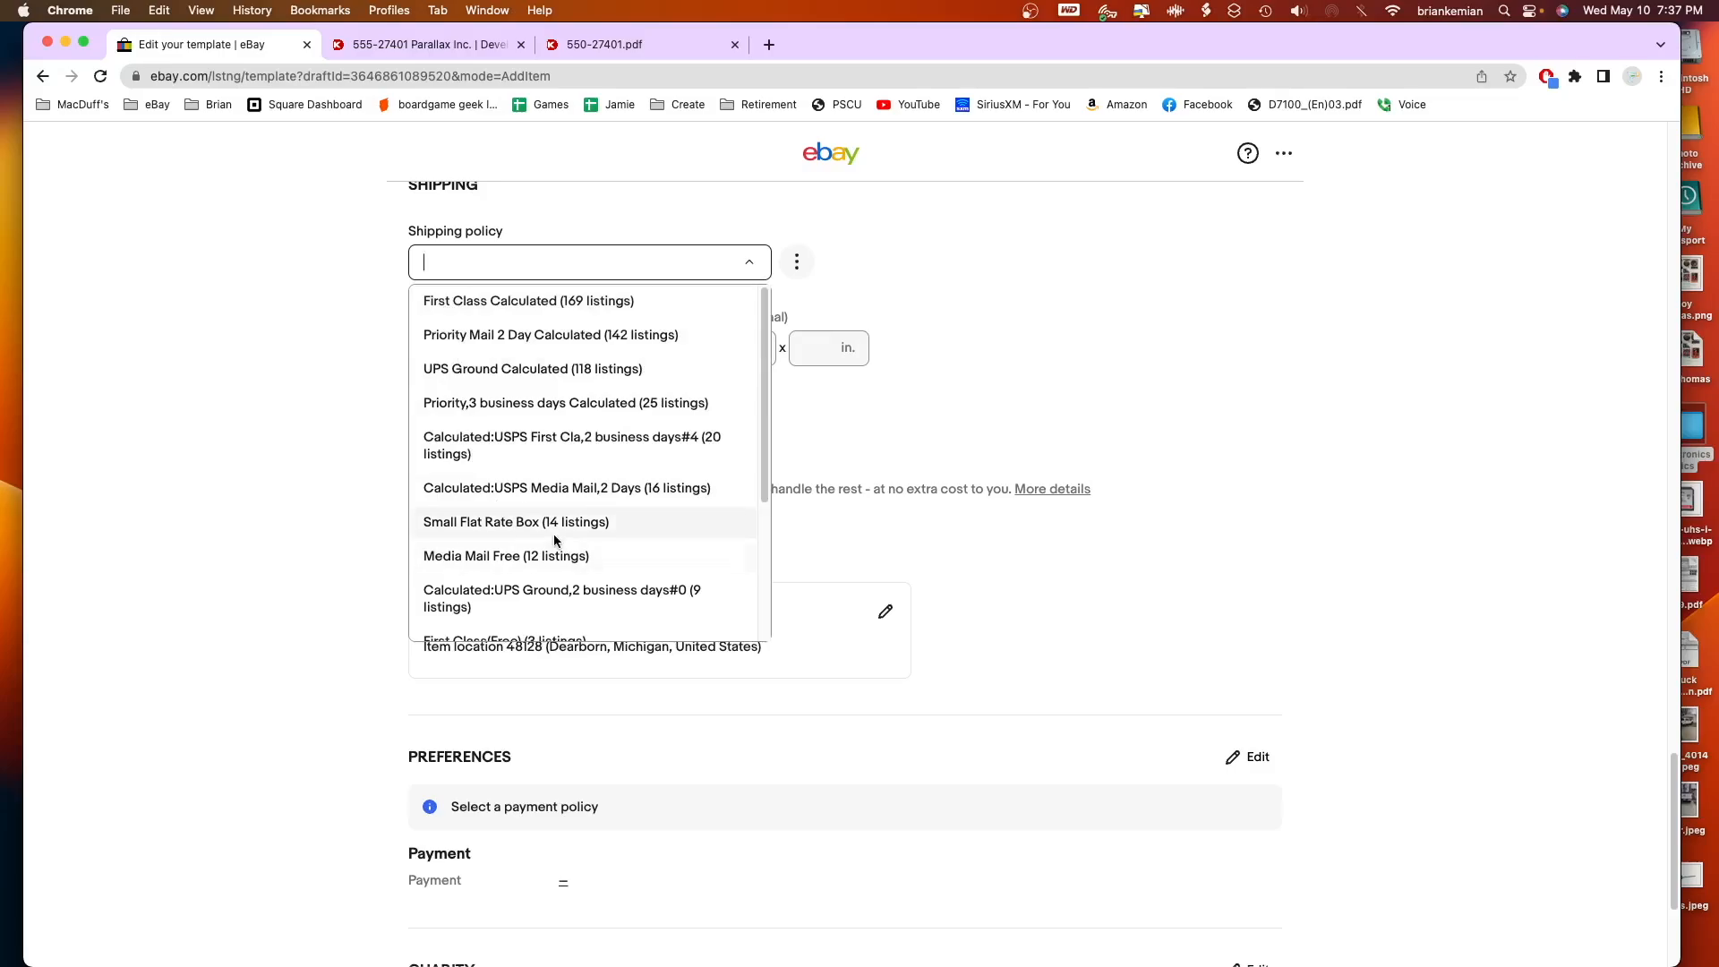
pyautogui.click(480, 525)
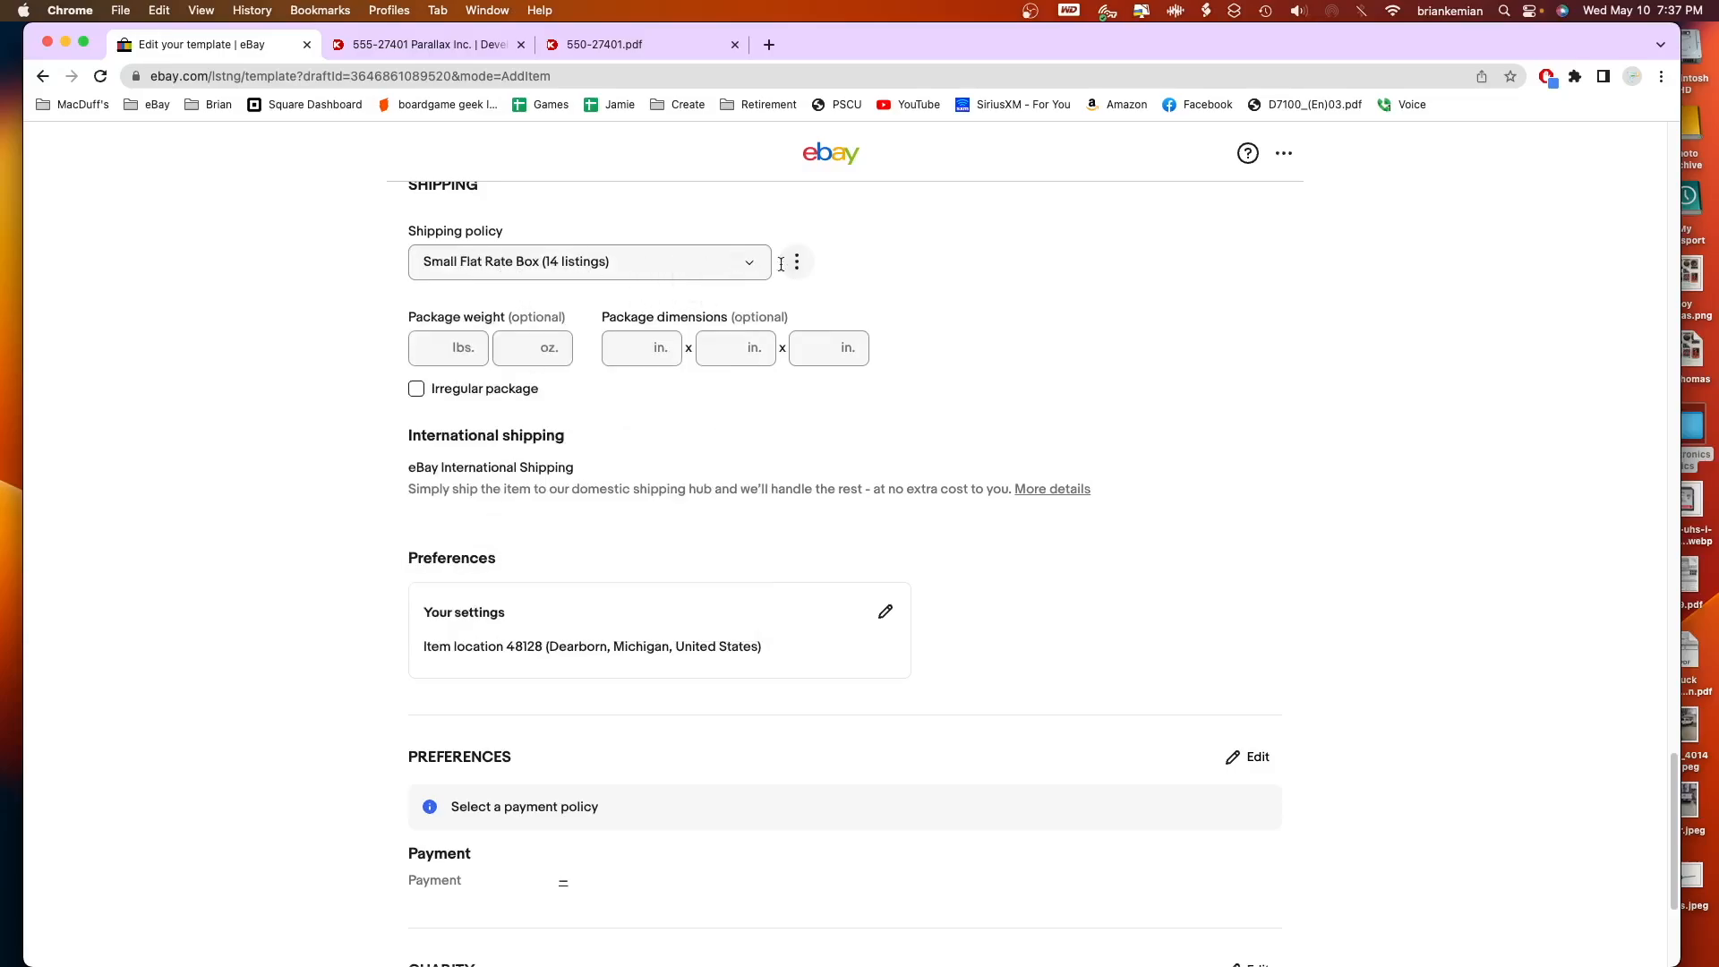
pyautogui.click(433, 351)
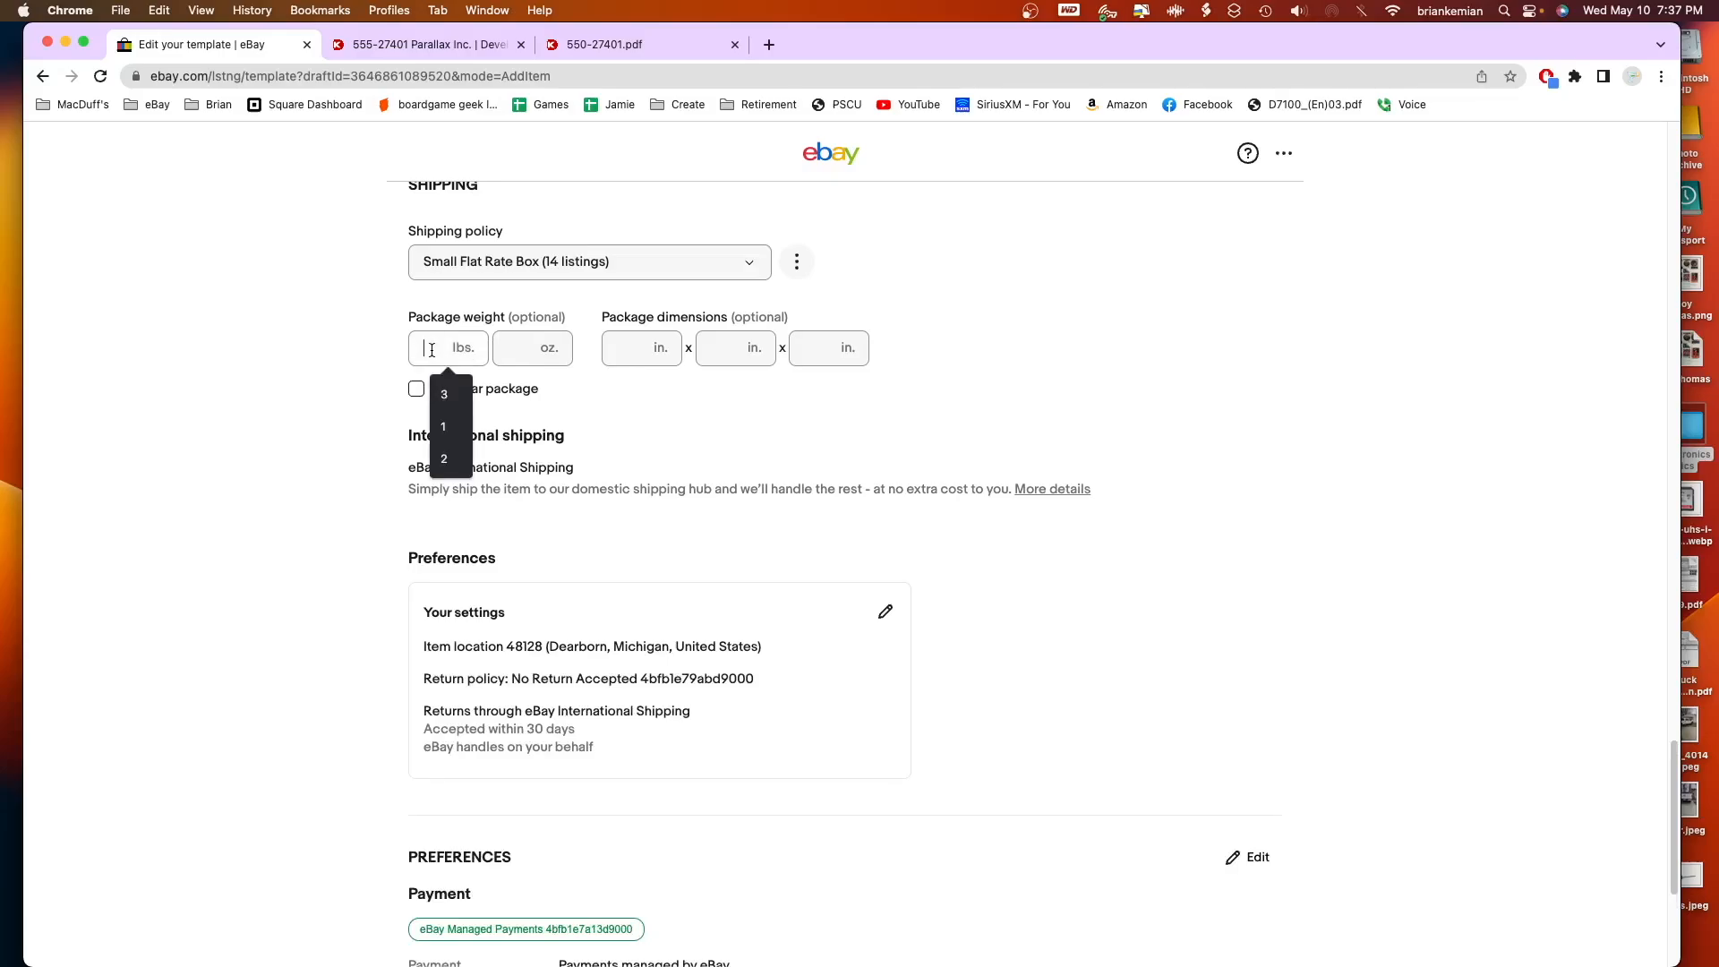
pyautogui.click(443, 426)
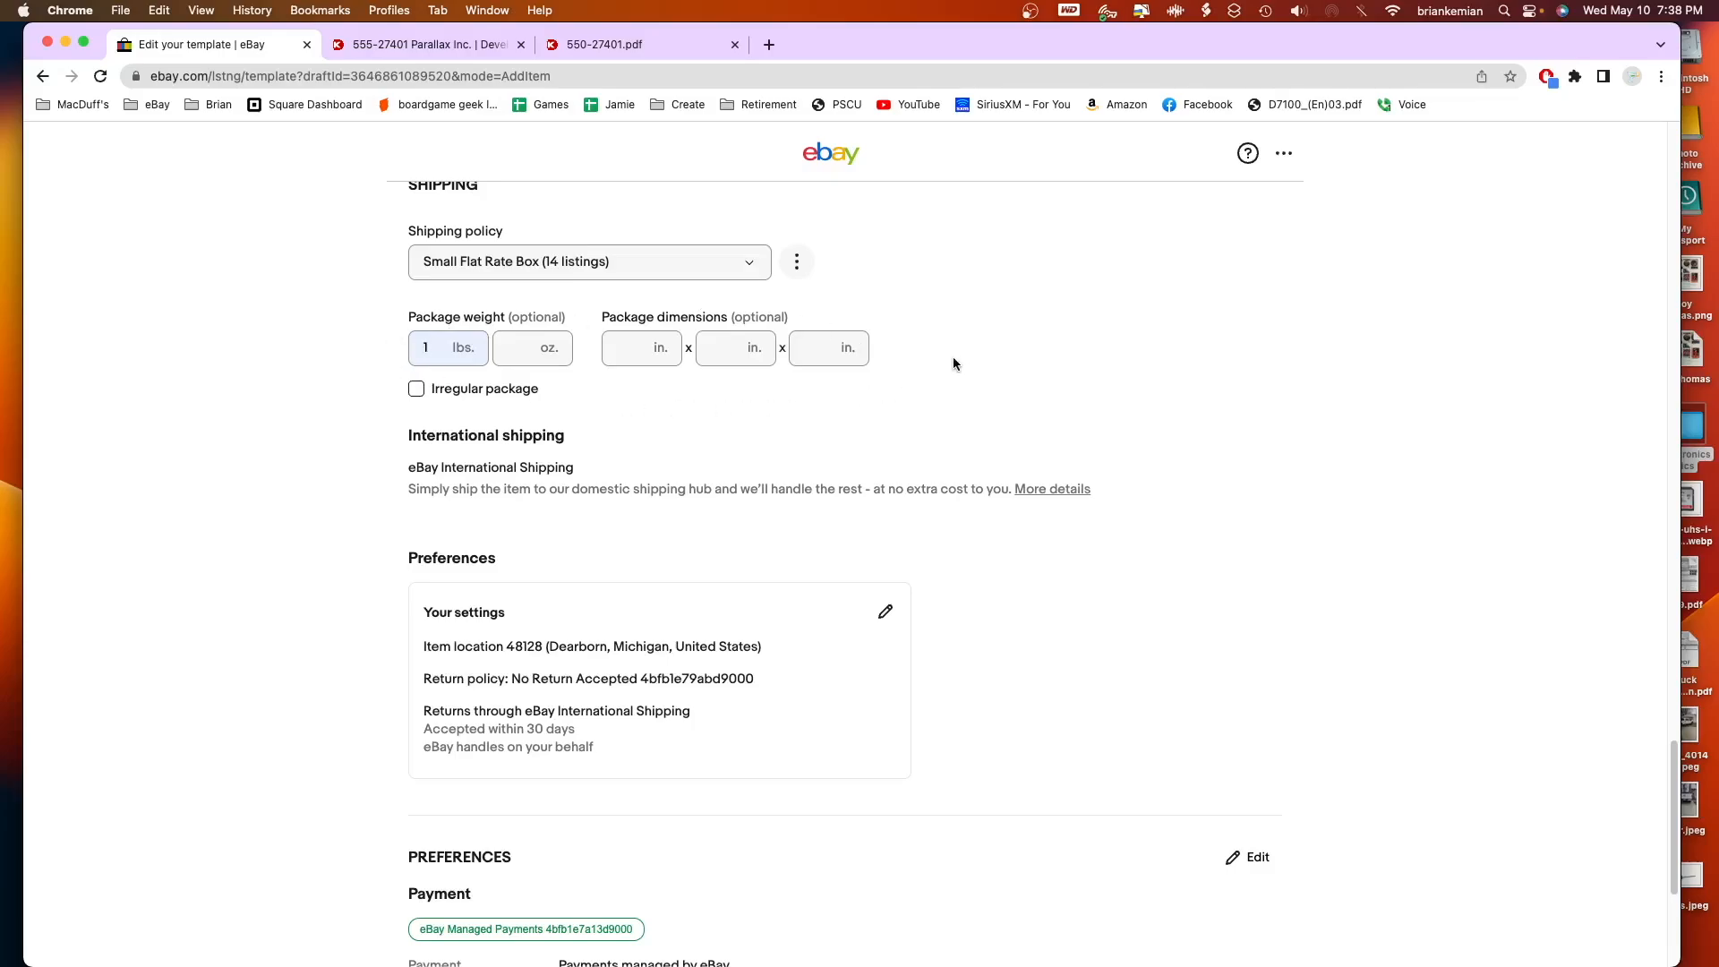
# Leave the template unsaved, return to Manage listing templates and create a listing from the Electronic Parts template.
pyautogui.scroll(-1, 952, 358)
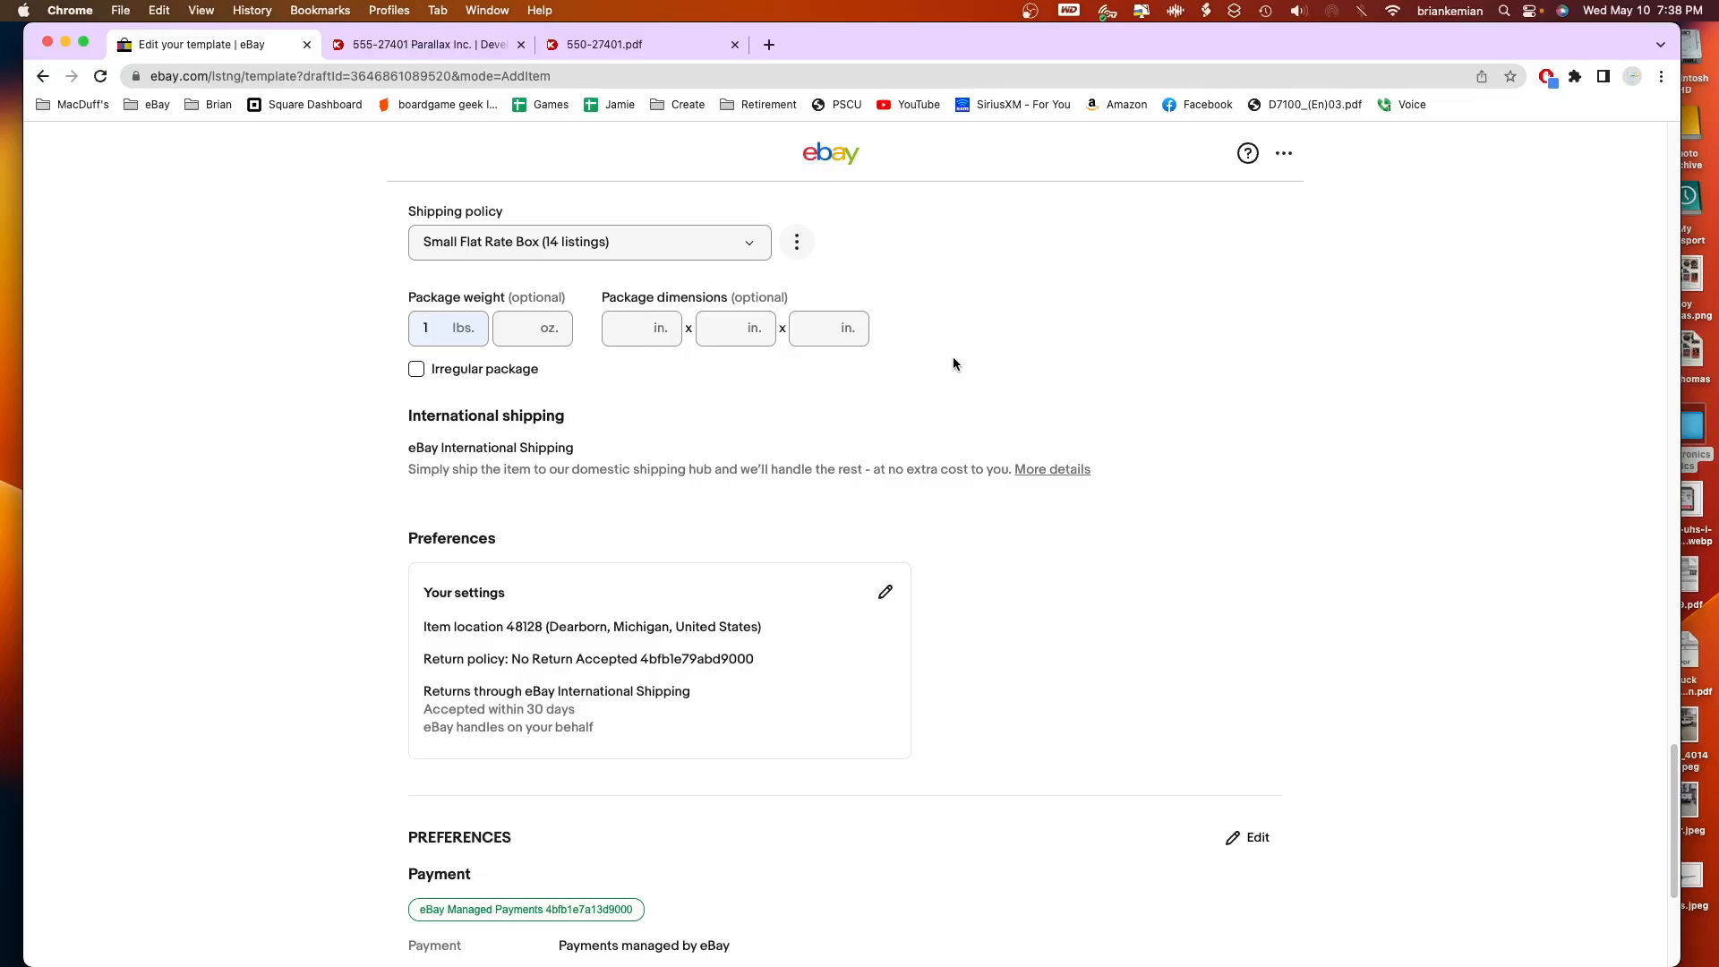
pyautogui.scroll(-5, 806, 403)
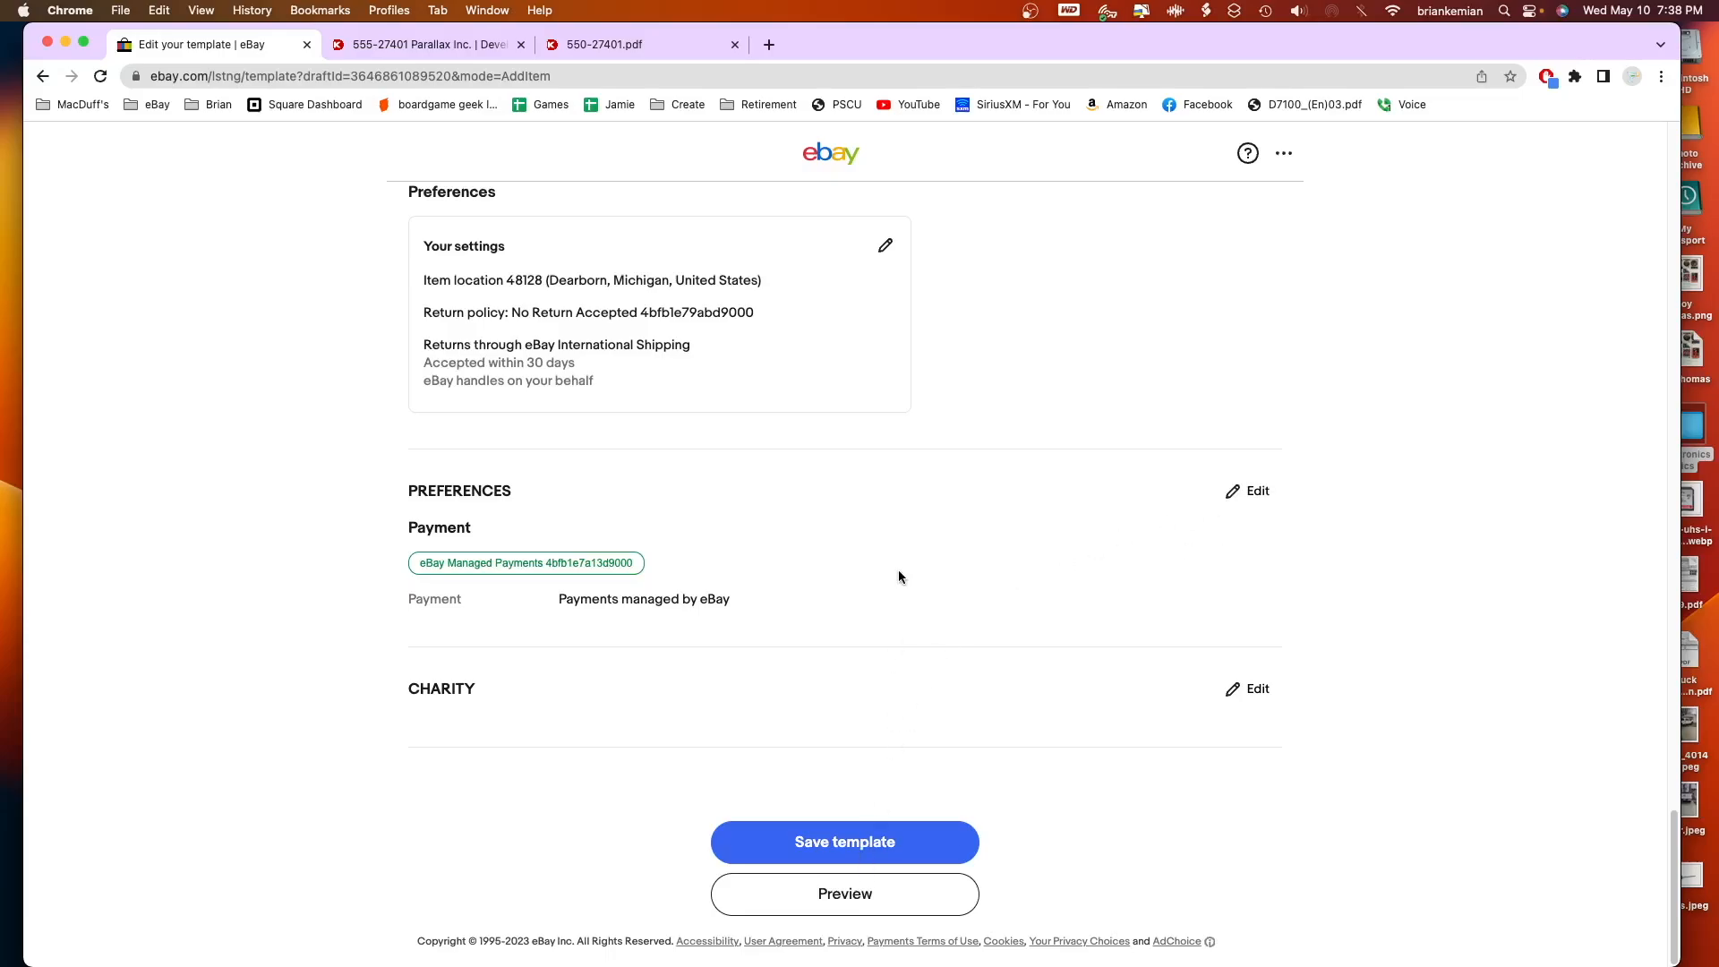
pyautogui.rightClick(43, 78)
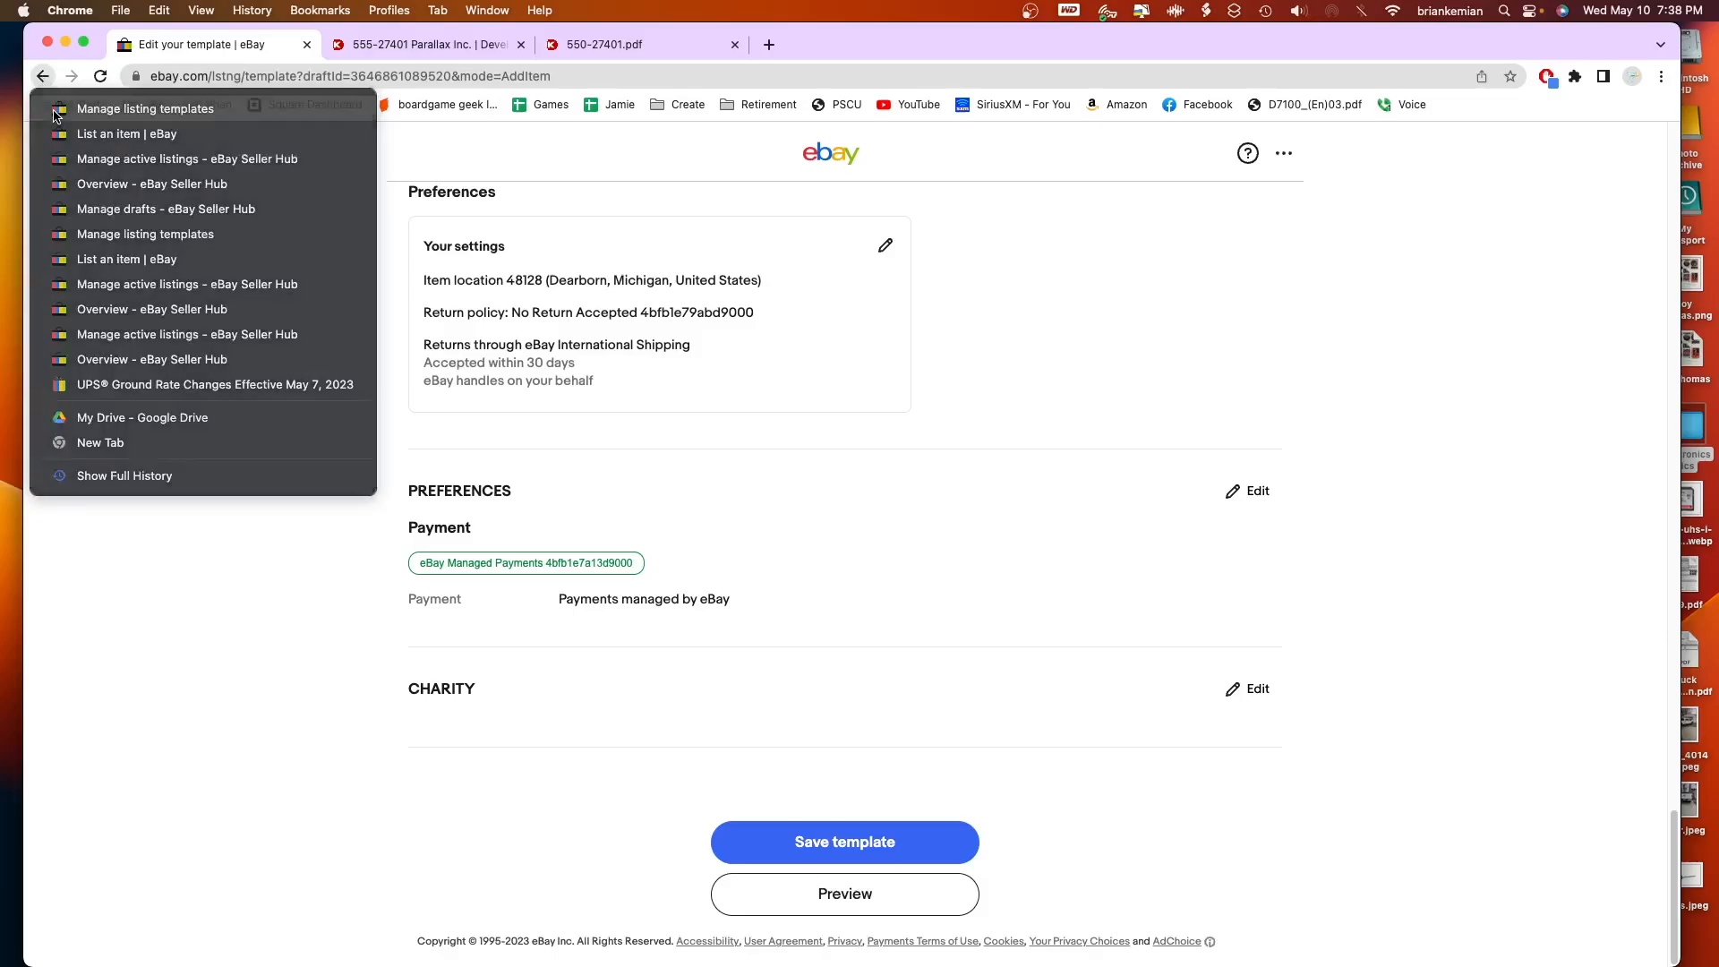
pyautogui.click(55, 111)
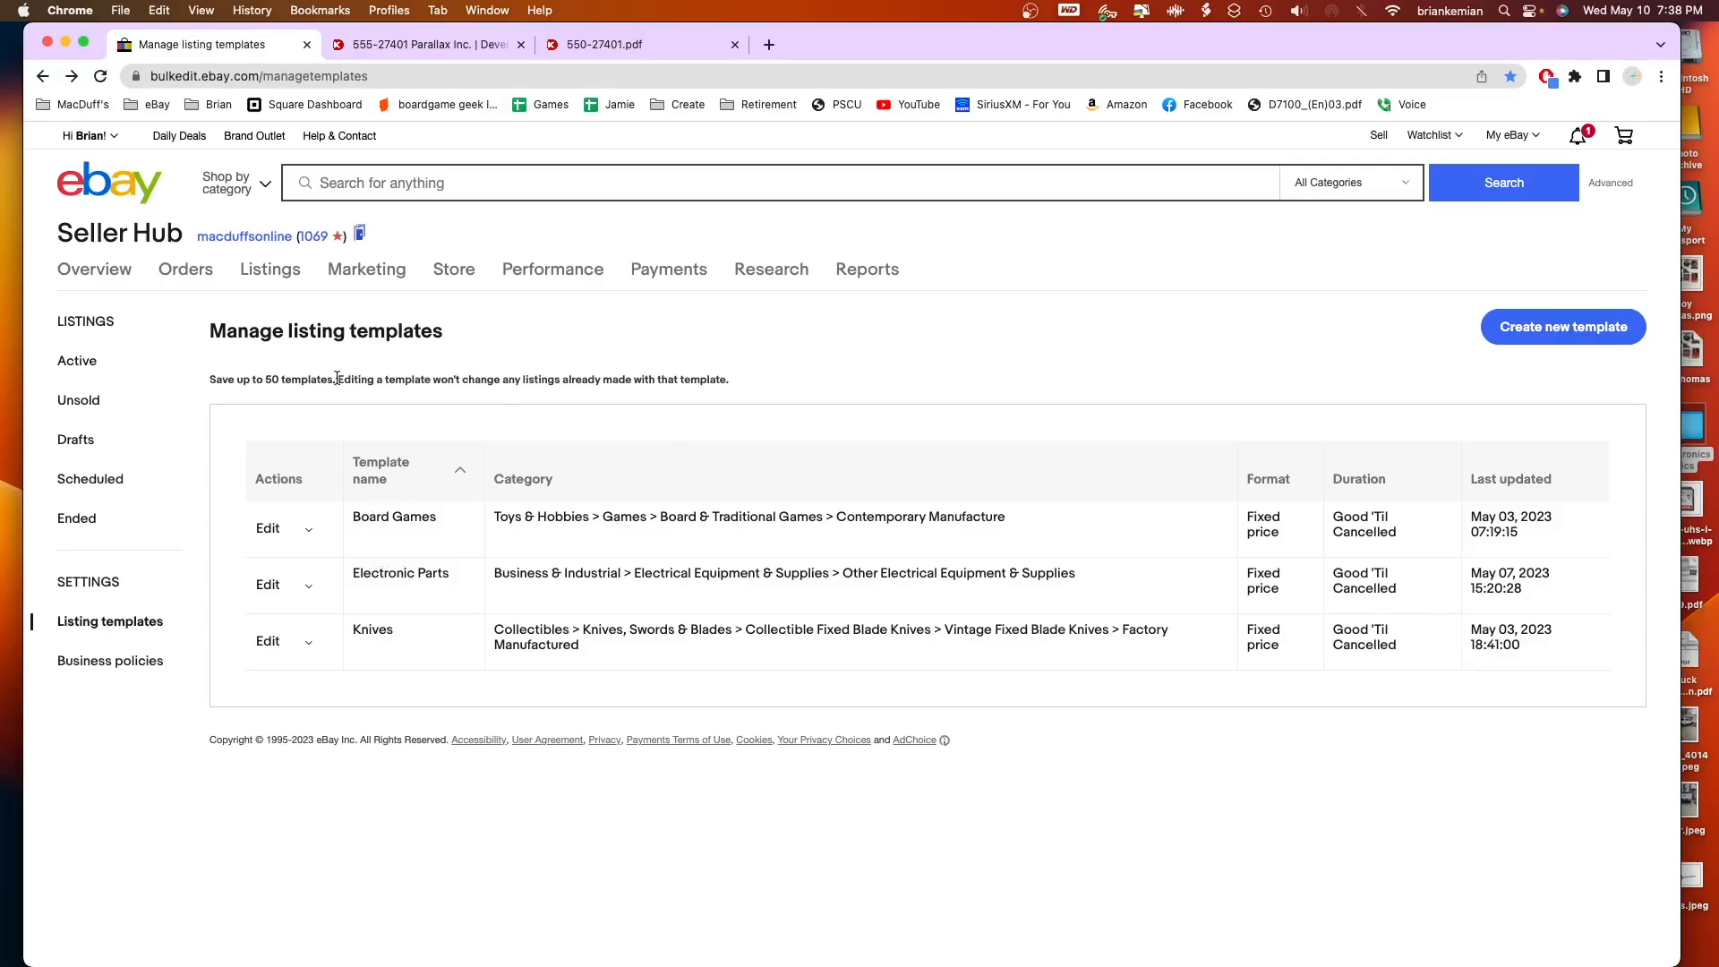
pyautogui.click(309, 587)
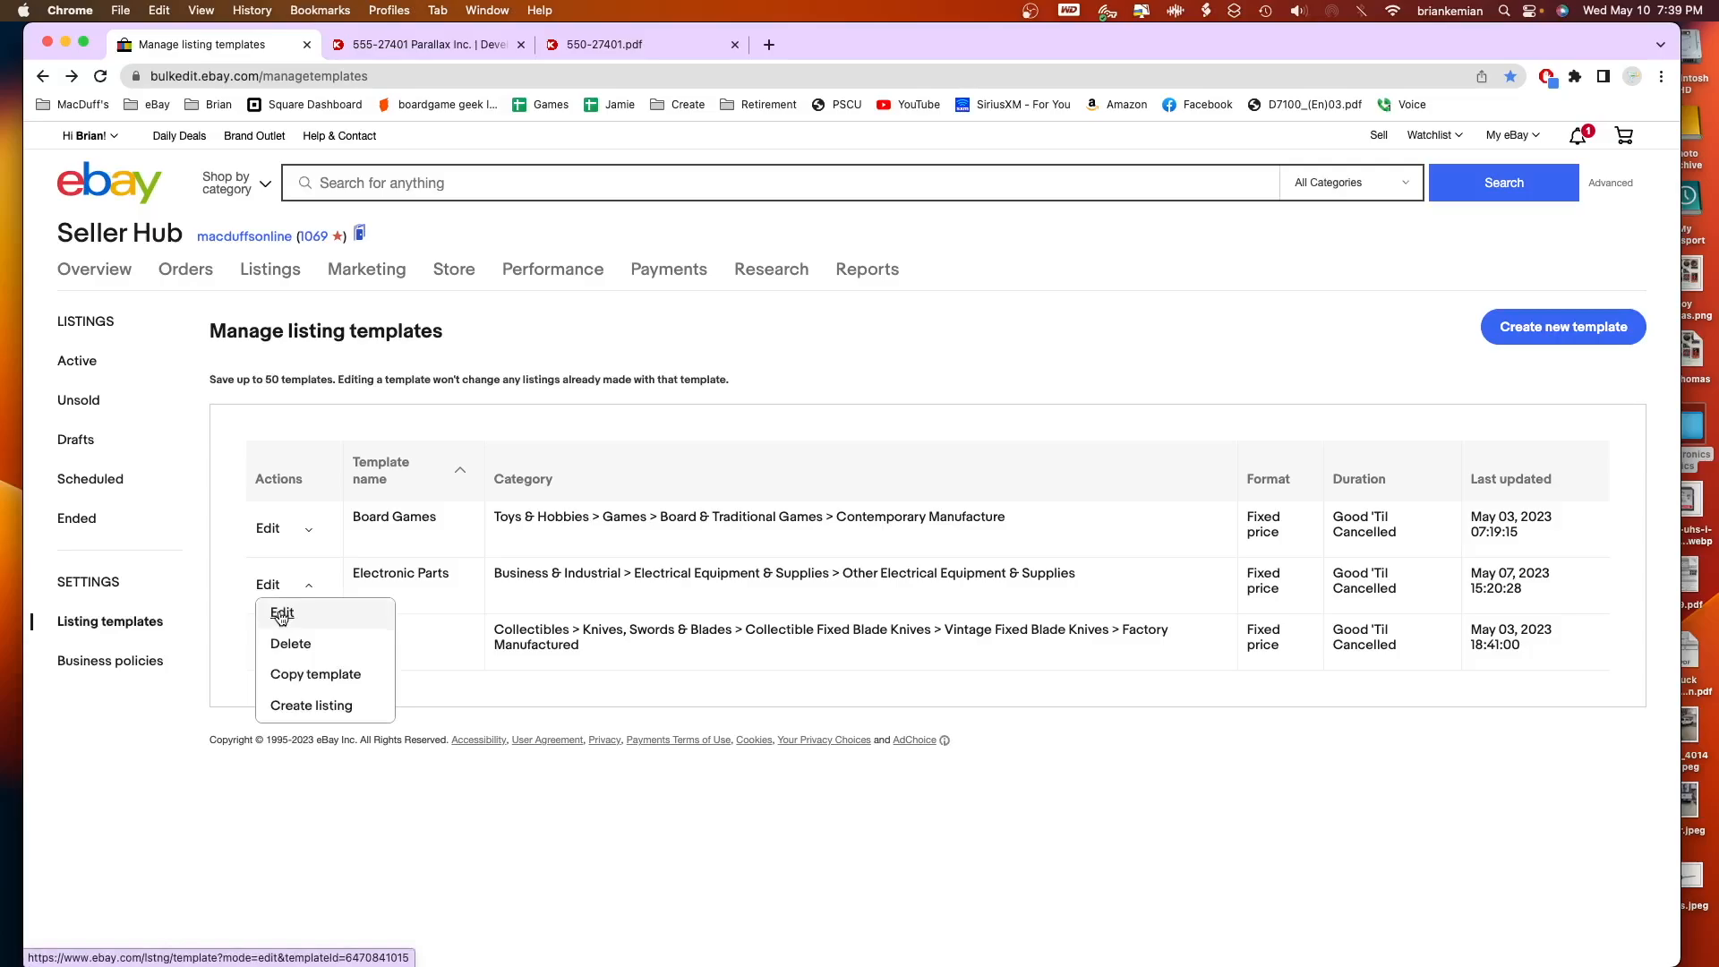
pyautogui.click(310, 709)
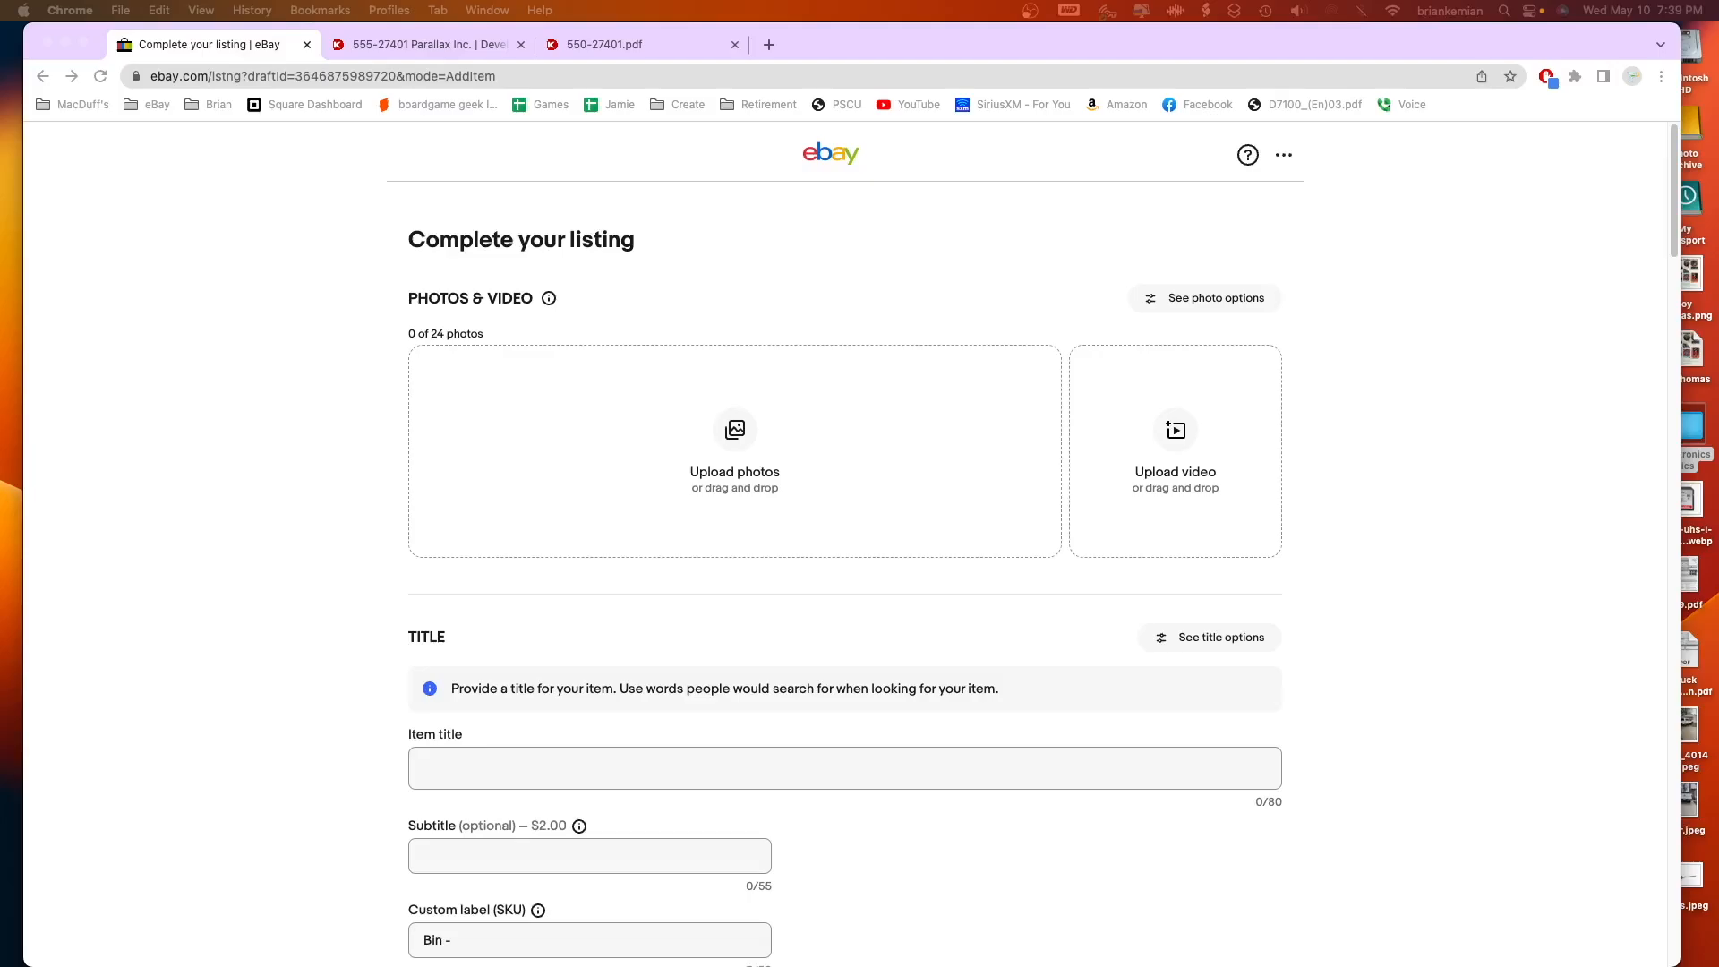
# Add the four line sensor images from the desktop to the listing and make the sensor photo the main photo.
pyautogui.moveTo(1692, 286); pyautogui.dragTo(788, 421)
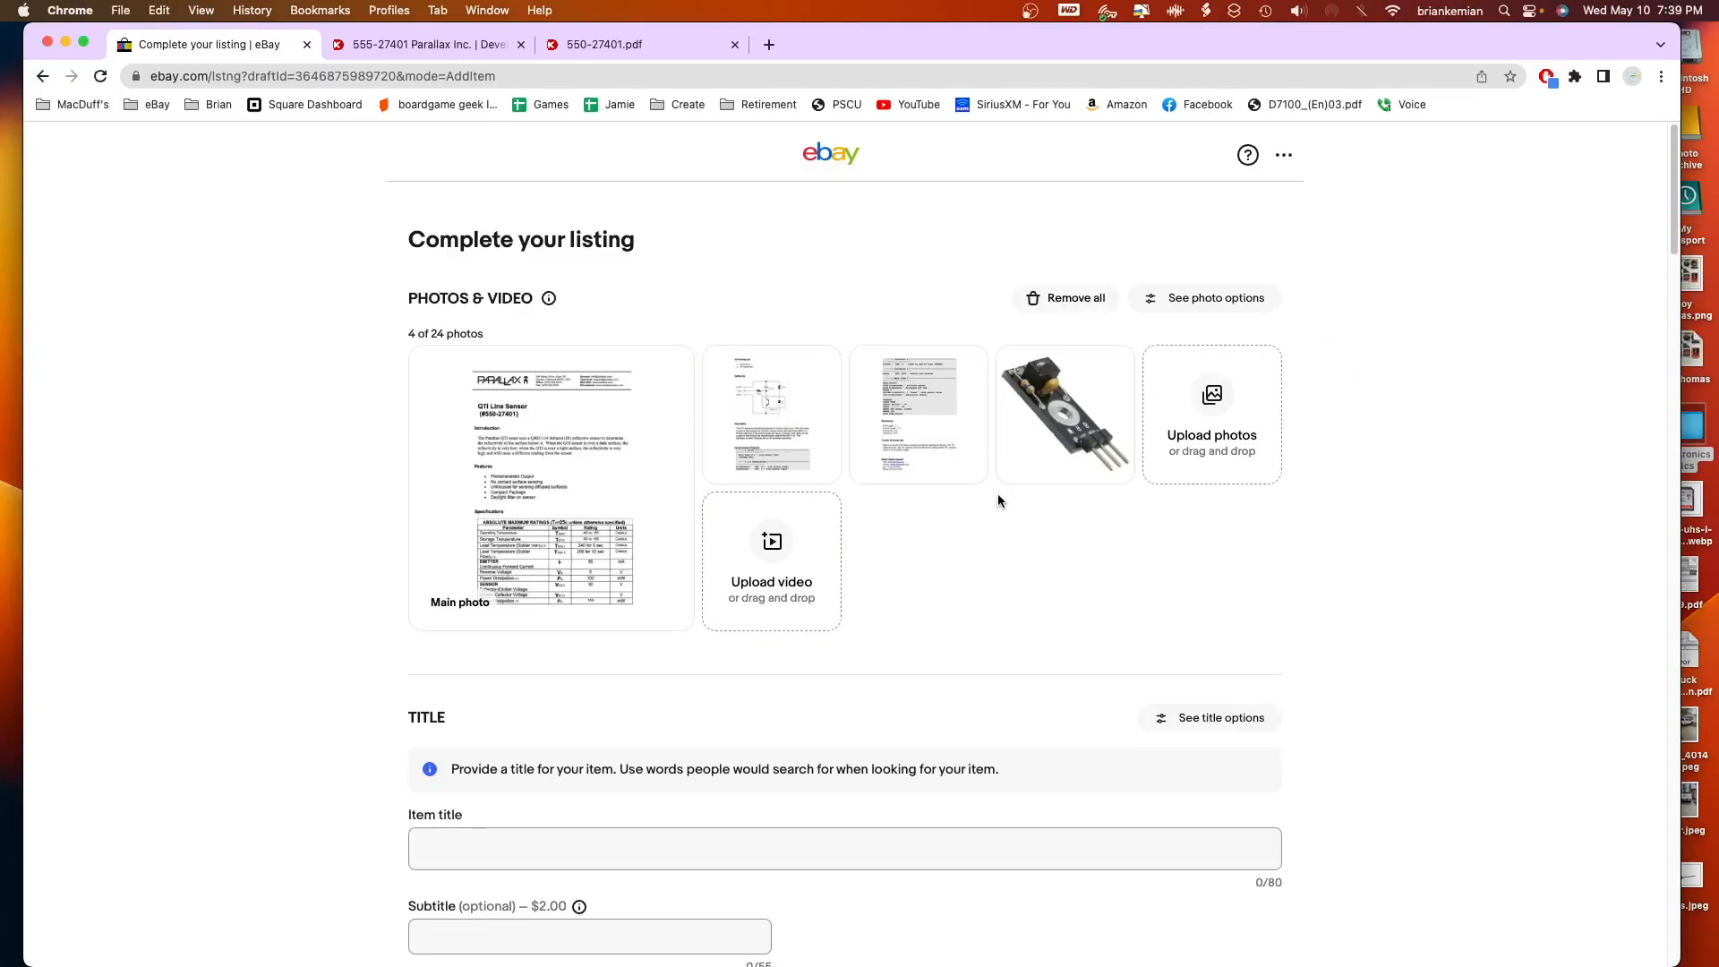
pyautogui.moveTo(1075, 414)
pyautogui.moveTo(1074, 415); pyautogui.dragTo(564, 446)
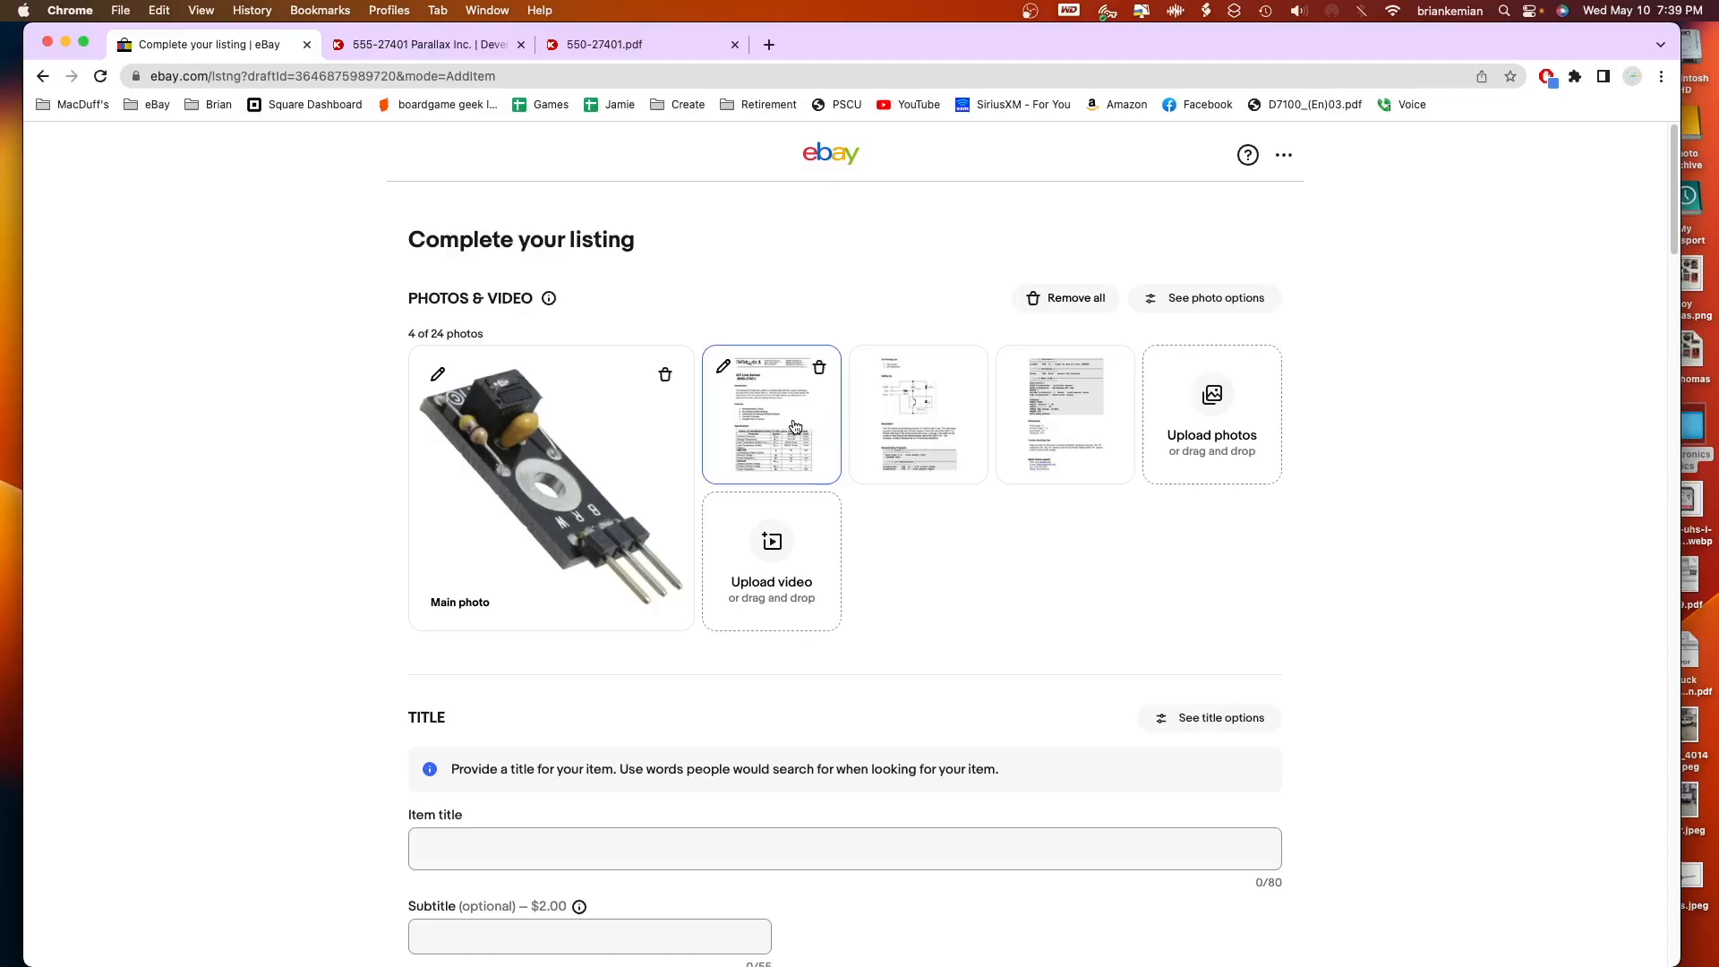
# Paste the copied product name as the item title so it reads "QTI Line Sensor (#550-27401)".
pyautogui.scroll(-5, 1017, 560)
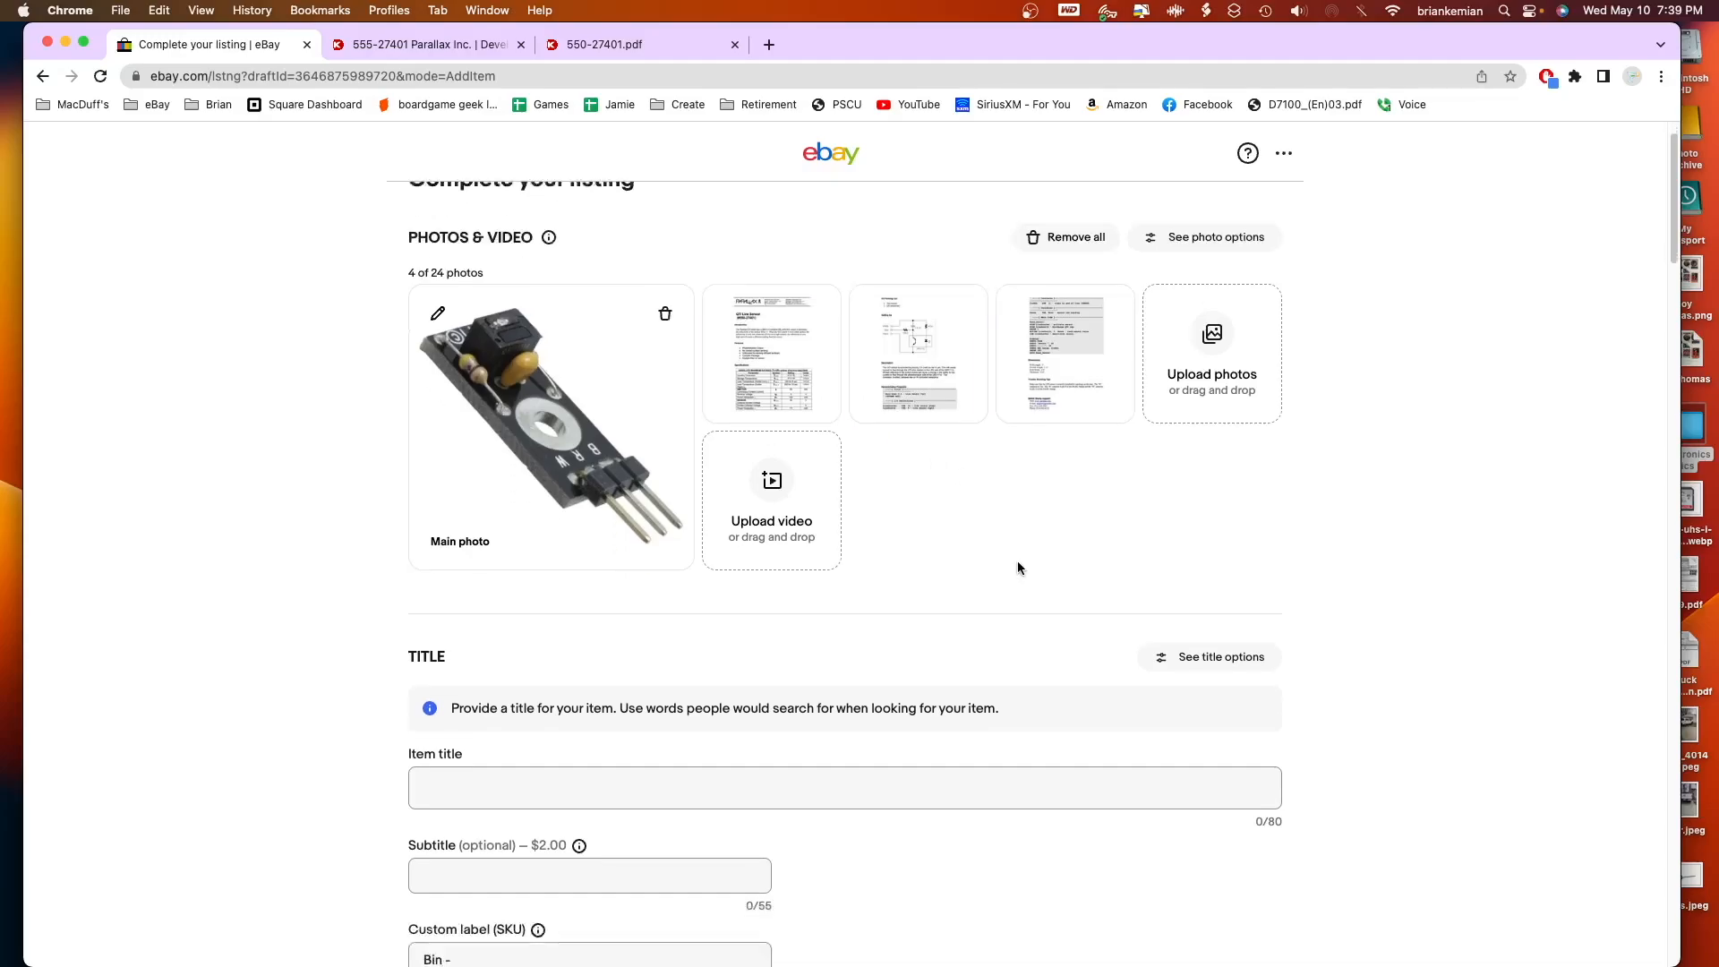
pyautogui.scroll(5, 1018, 566)
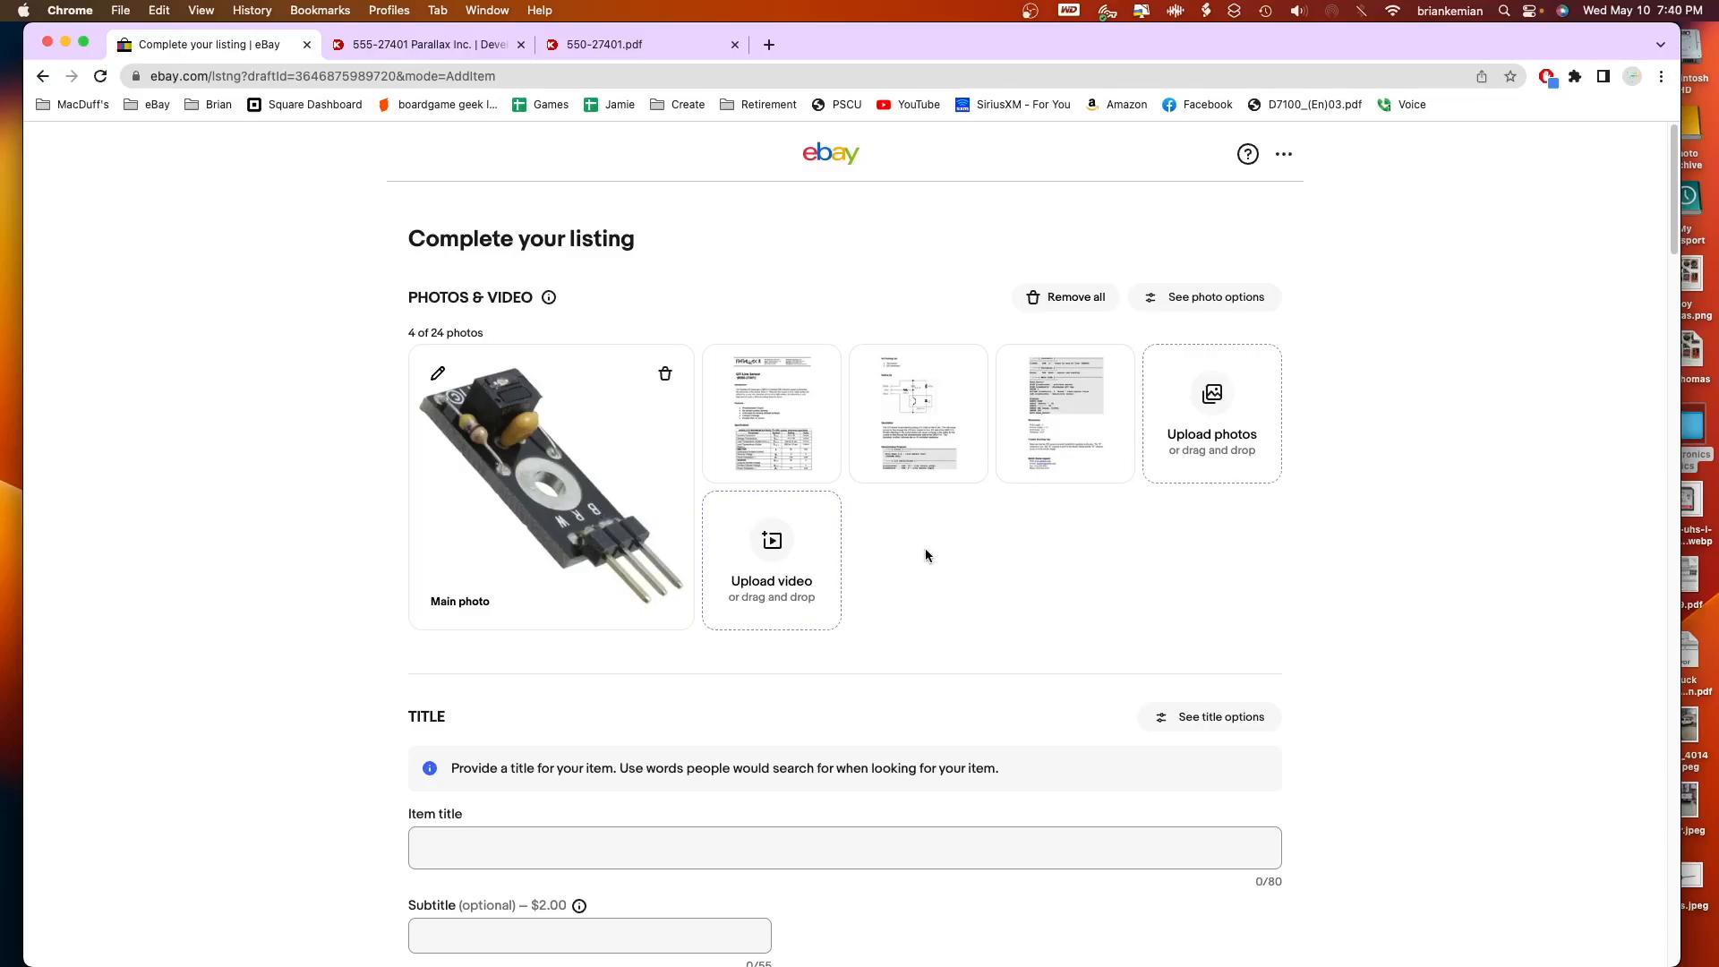
pyautogui.scroll(-1, 926, 549)
pyautogui.scroll(-3, 926, 555)
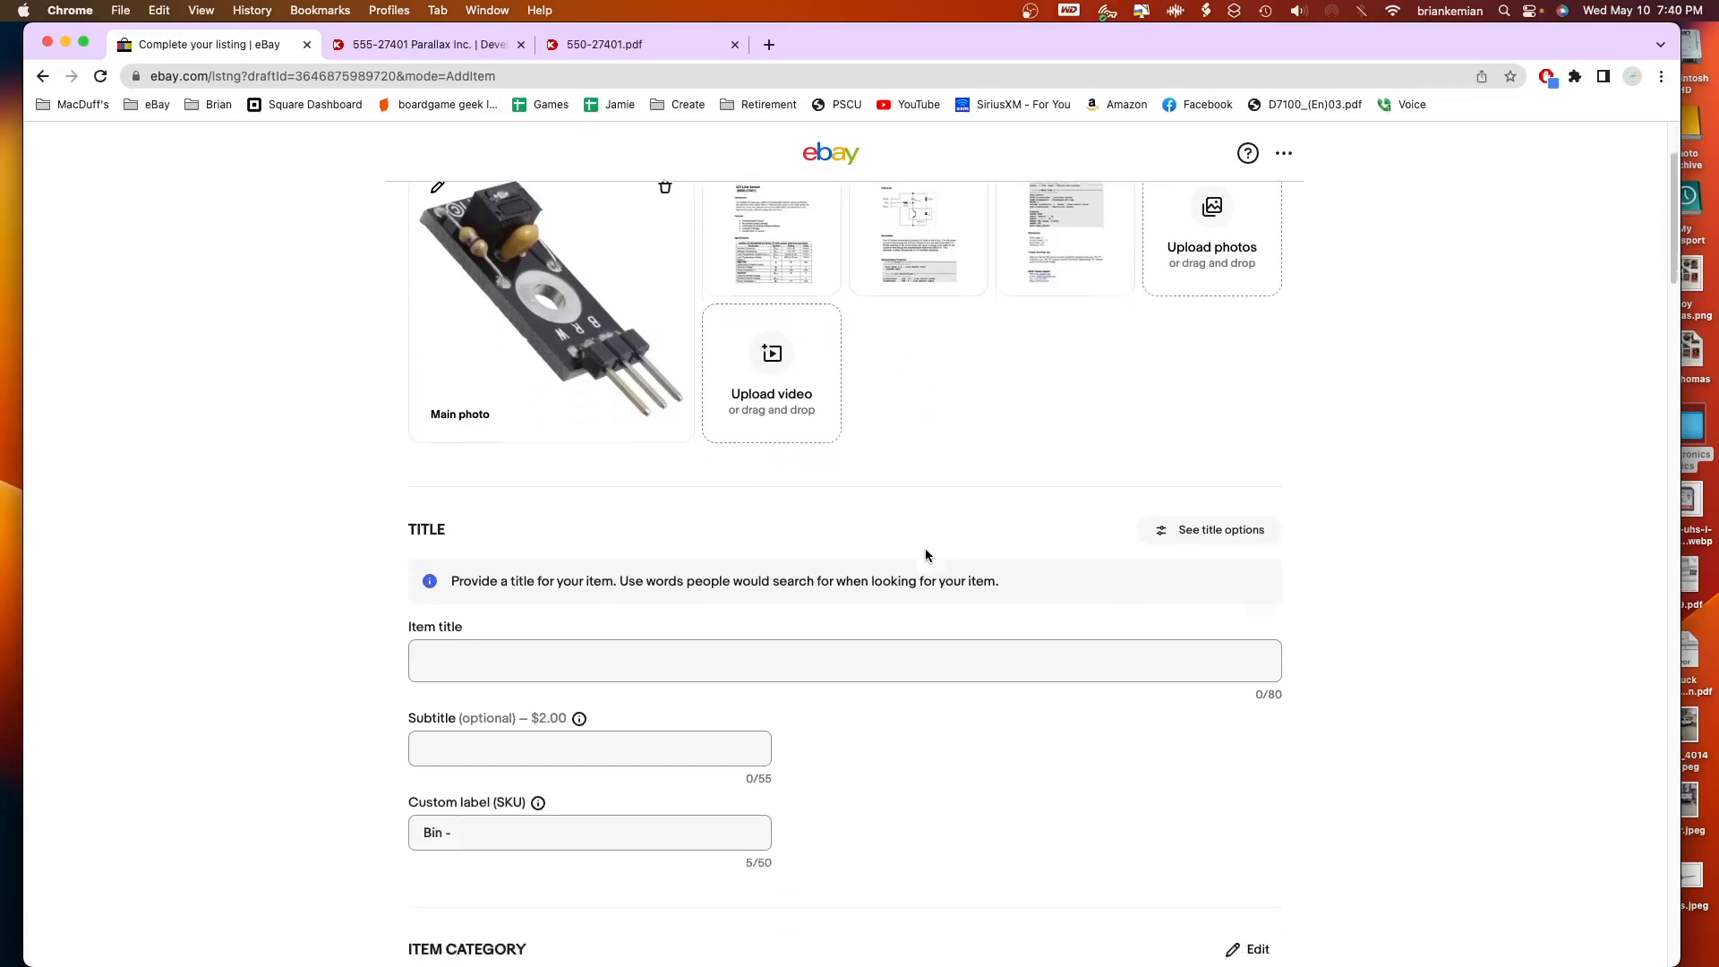
pyautogui.scroll(2, 926, 555)
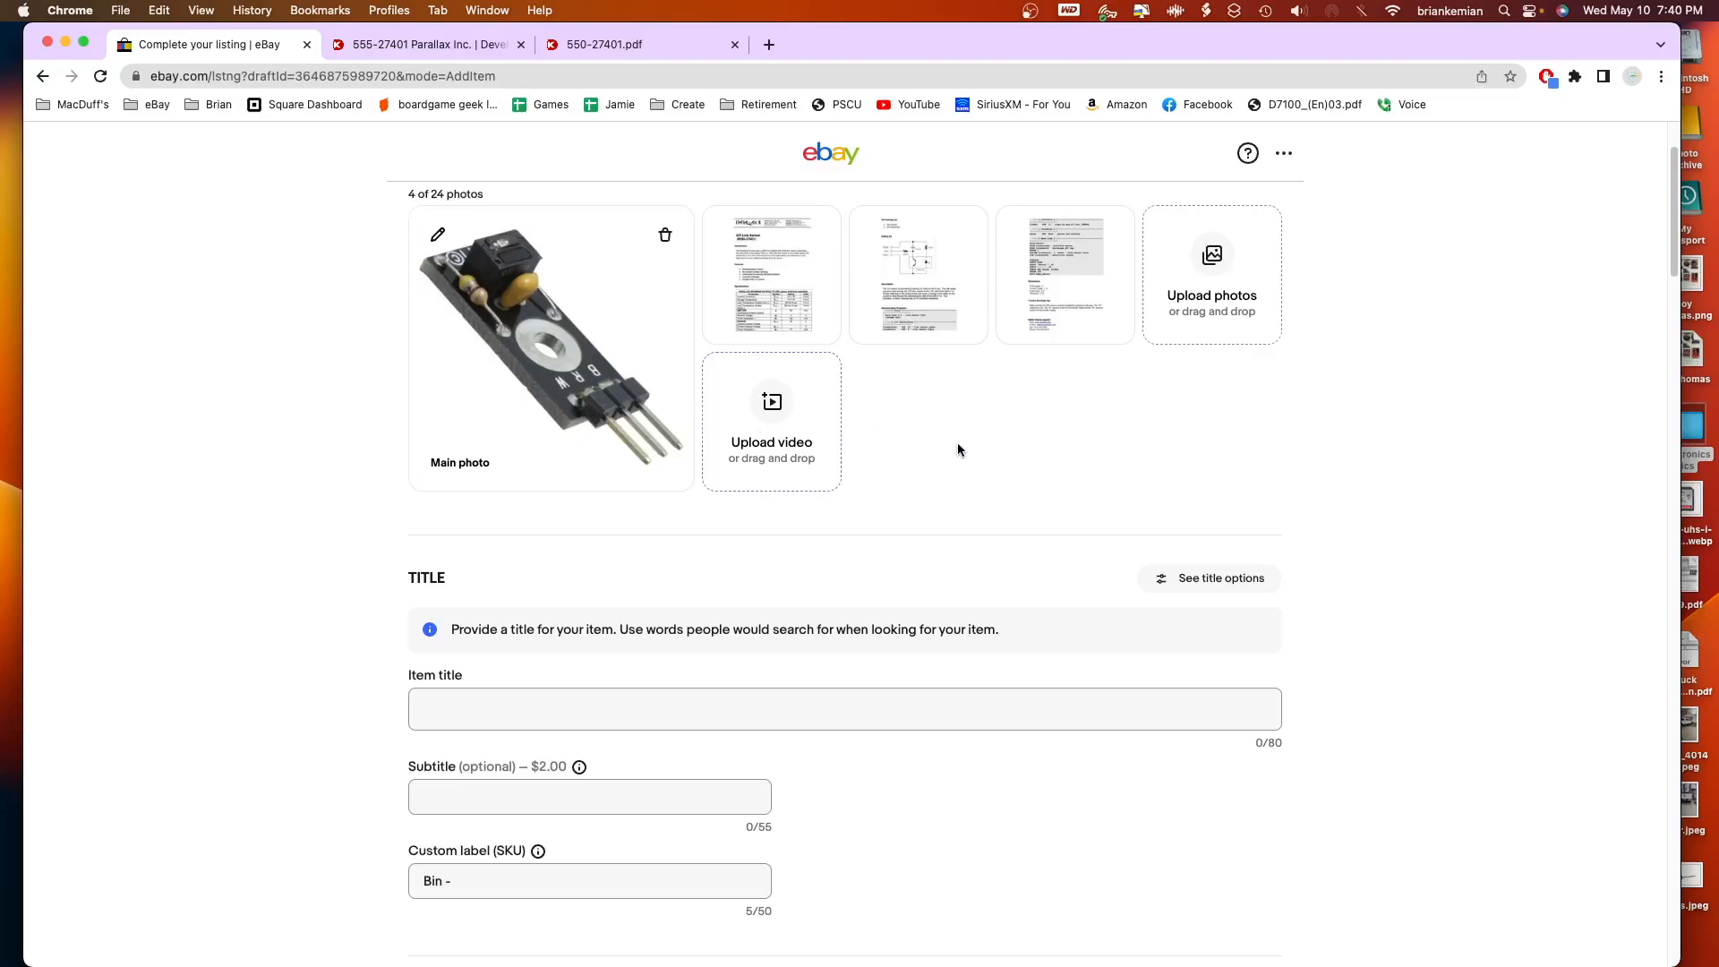
pyautogui.scroll(-3, 958, 447)
pyautogui.scroll(-1, 957, 447)
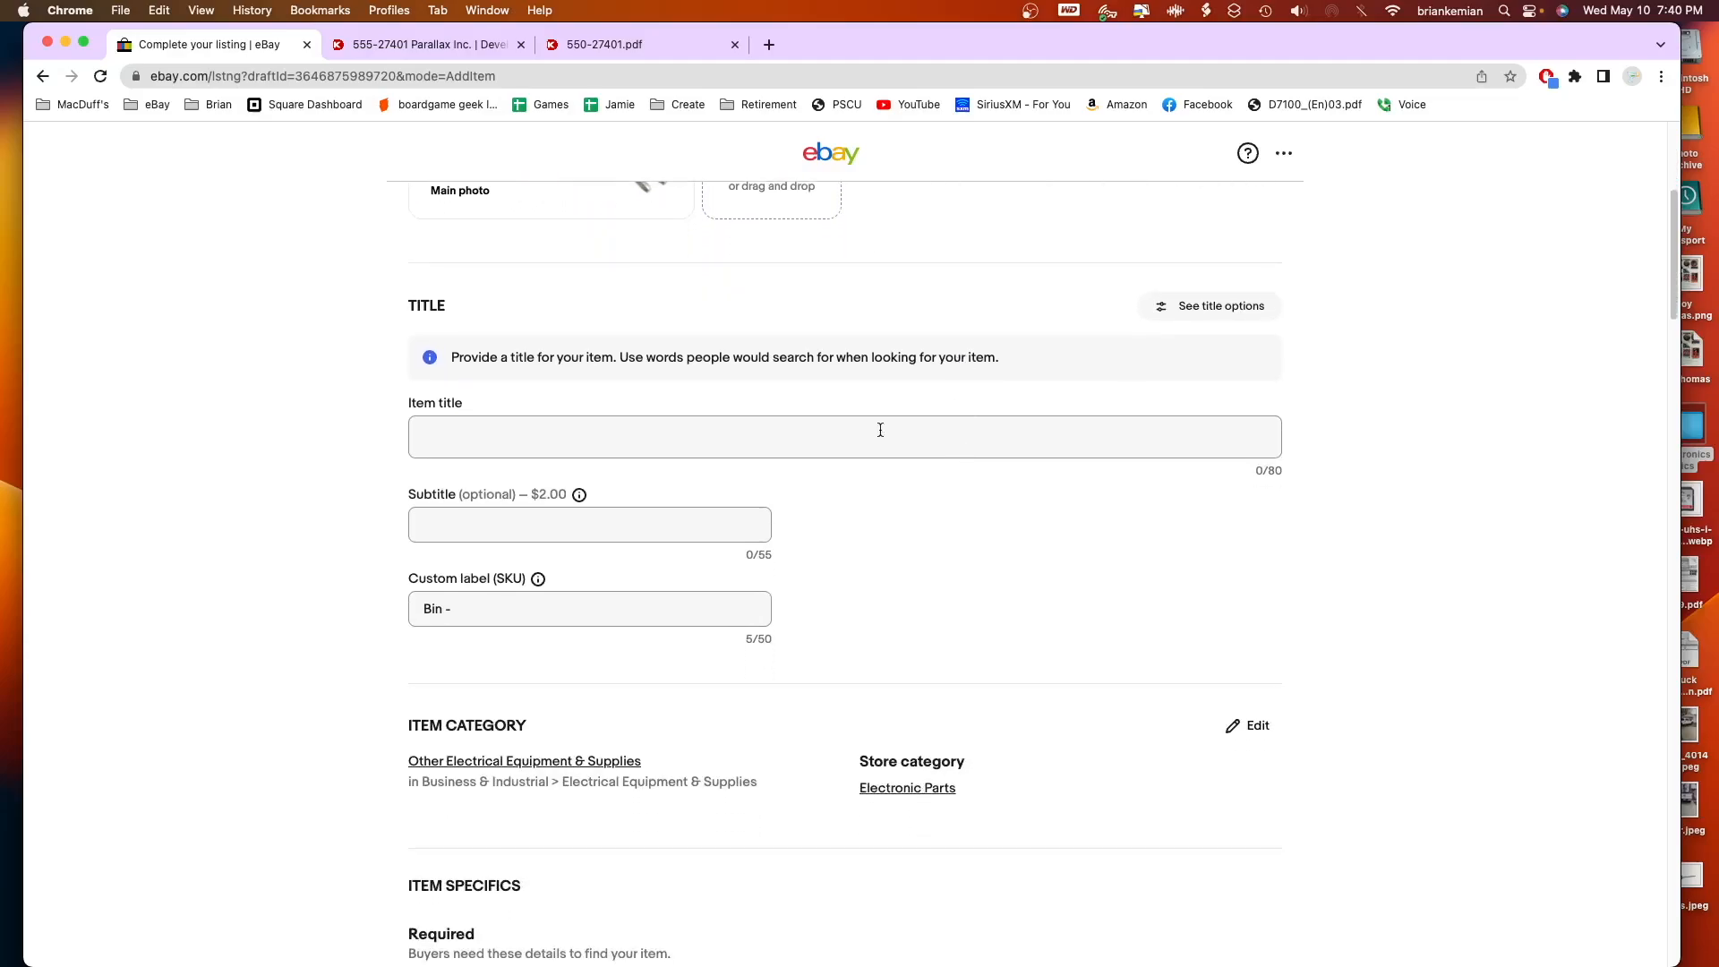
pyautogui.click(685, 436)
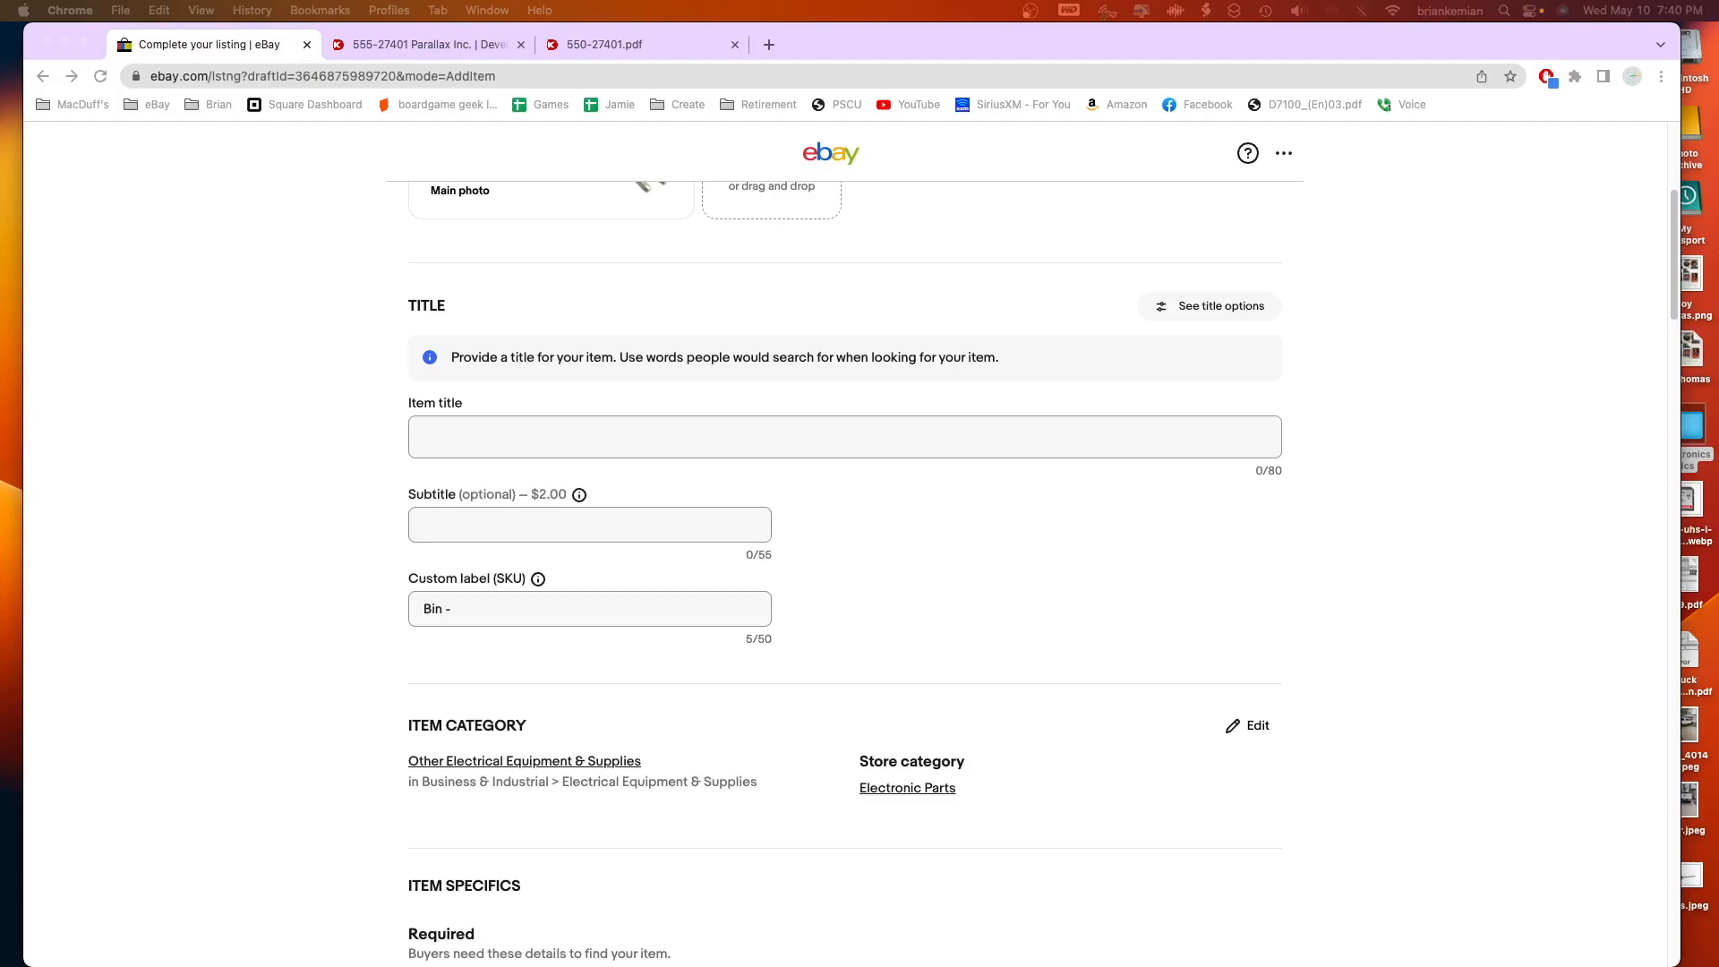
pyautogui.click(539, 441)
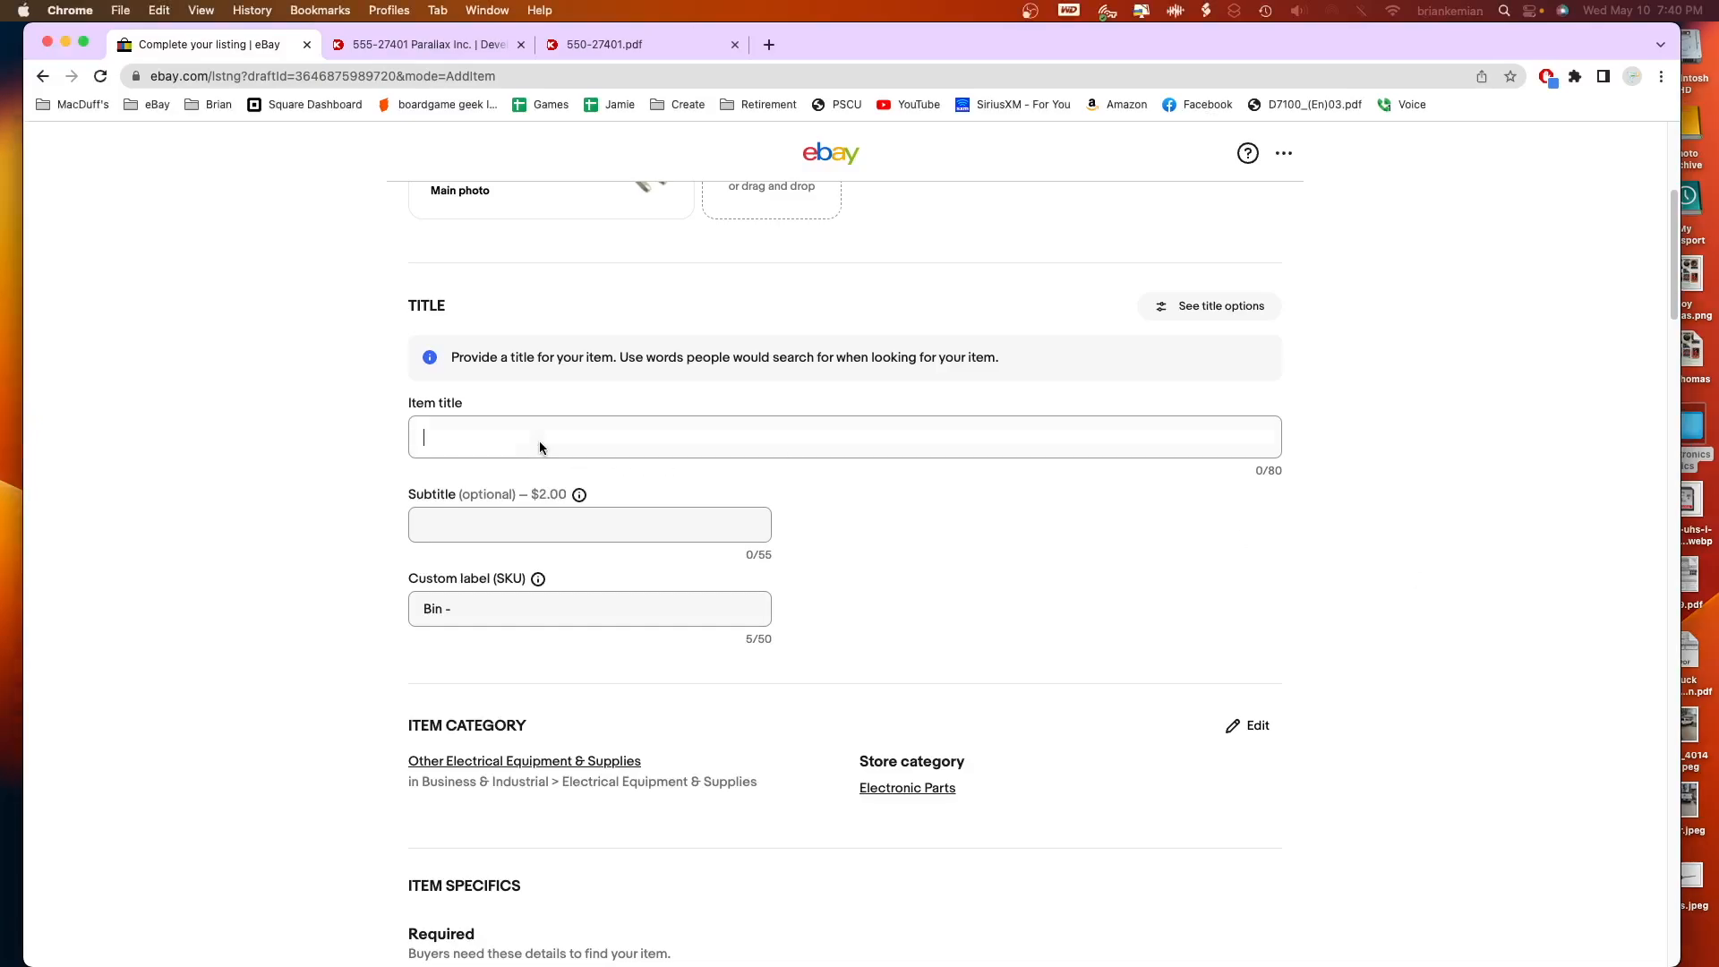
pyautogui.rightClick(539, 441)
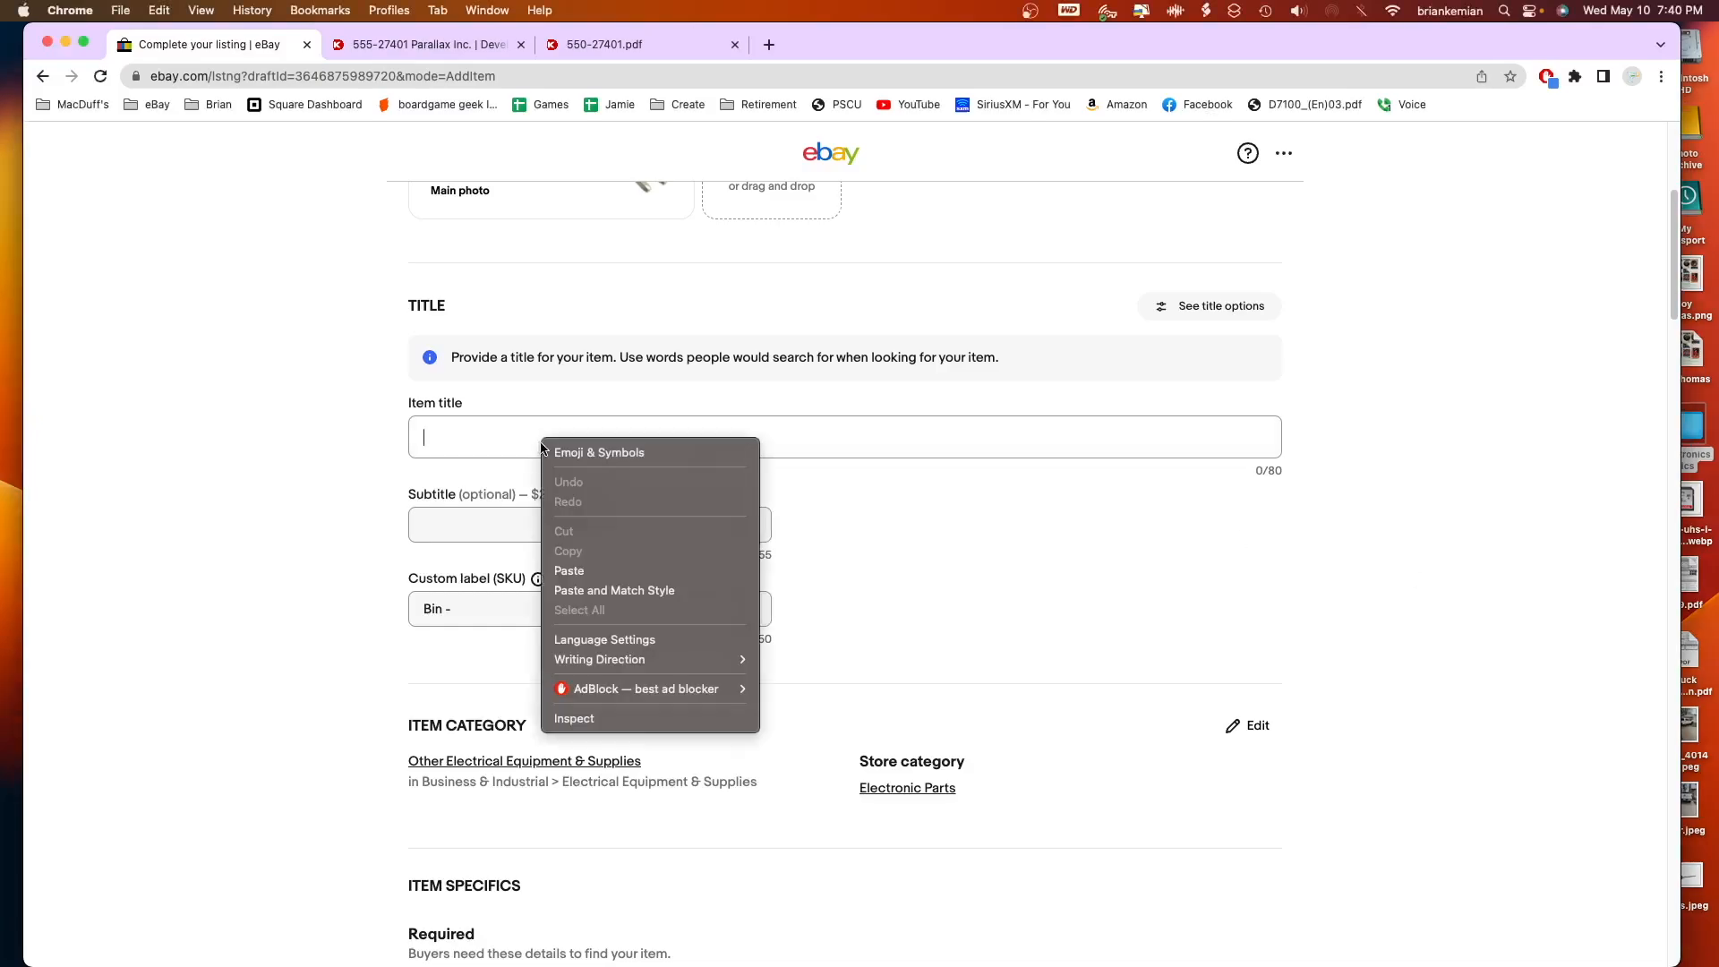
pyautogui.click(600, 570)
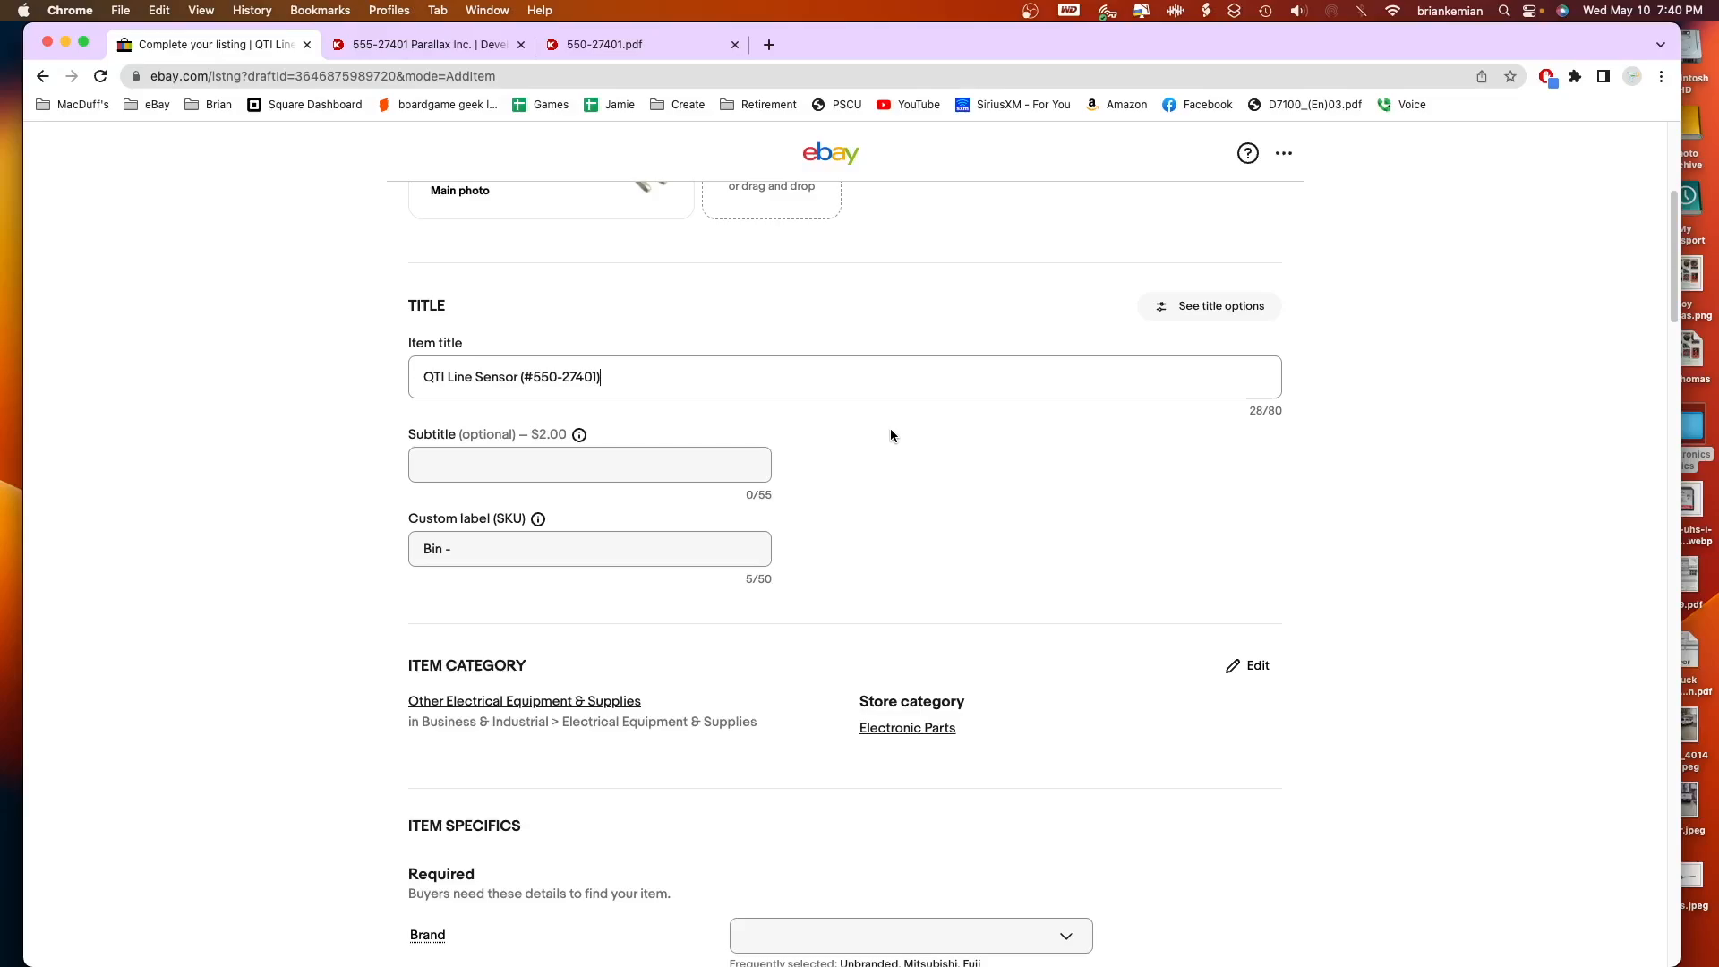
# Set the listing's custom label (SKU) to the suggested value Bin -GR5.
pyautogui.scroll(-2, 959, 452)
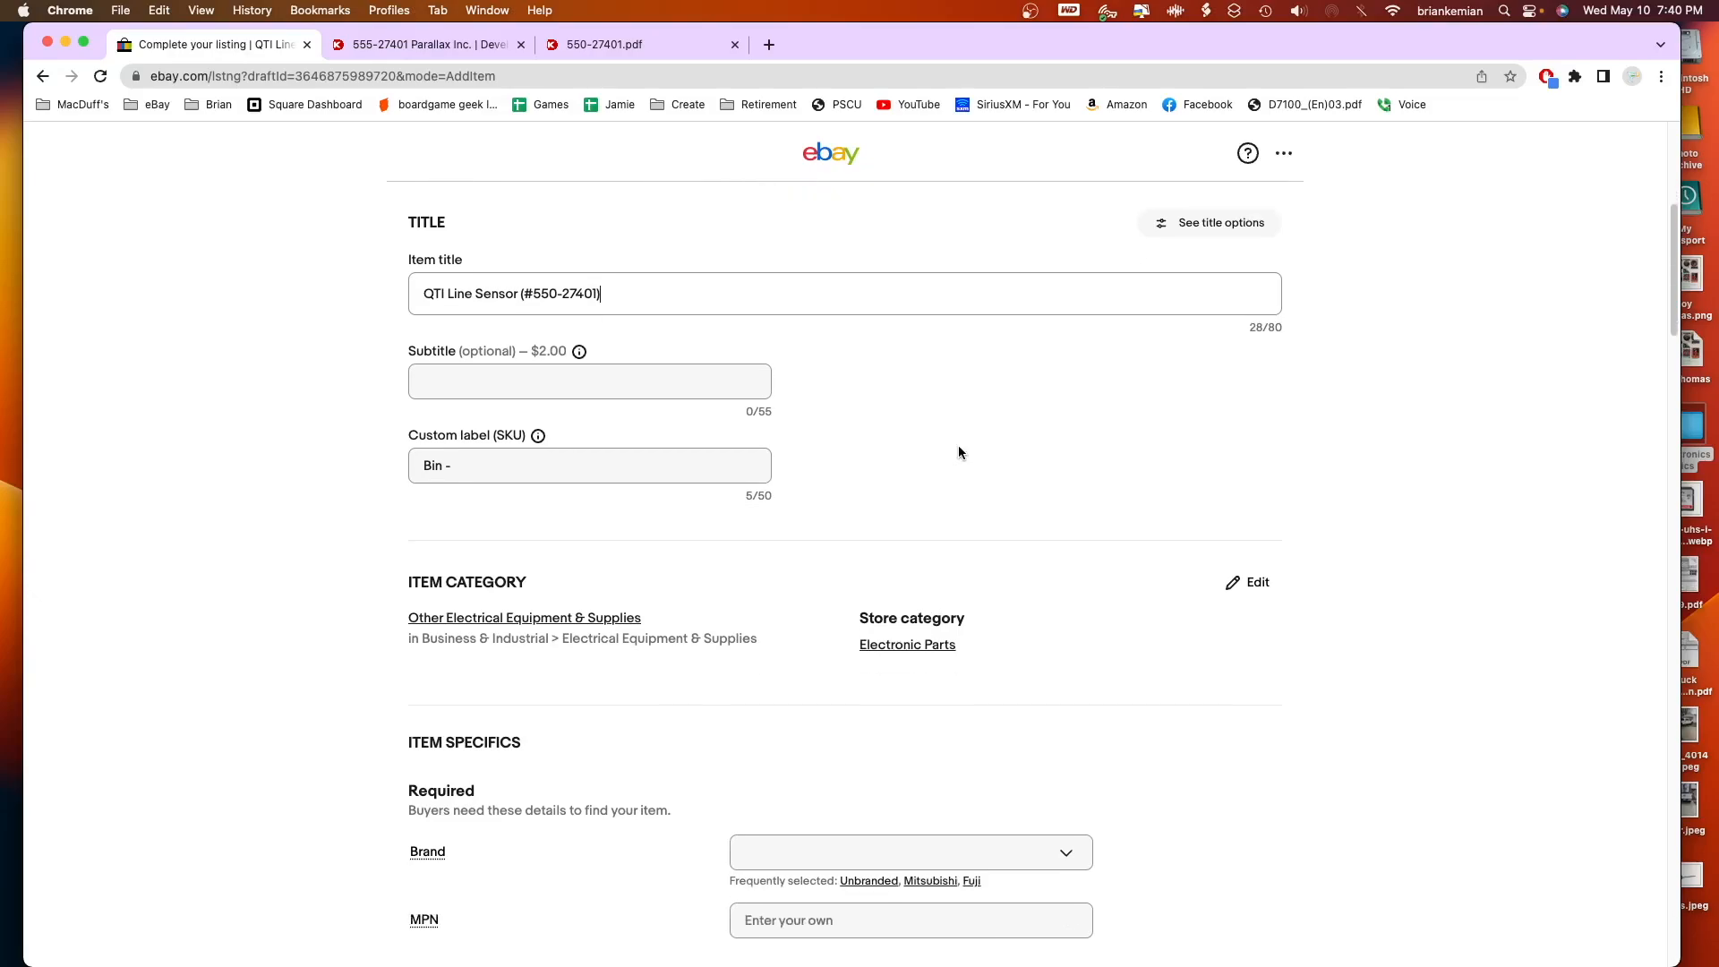
pyautogui.scroll(-2, 959, 452)
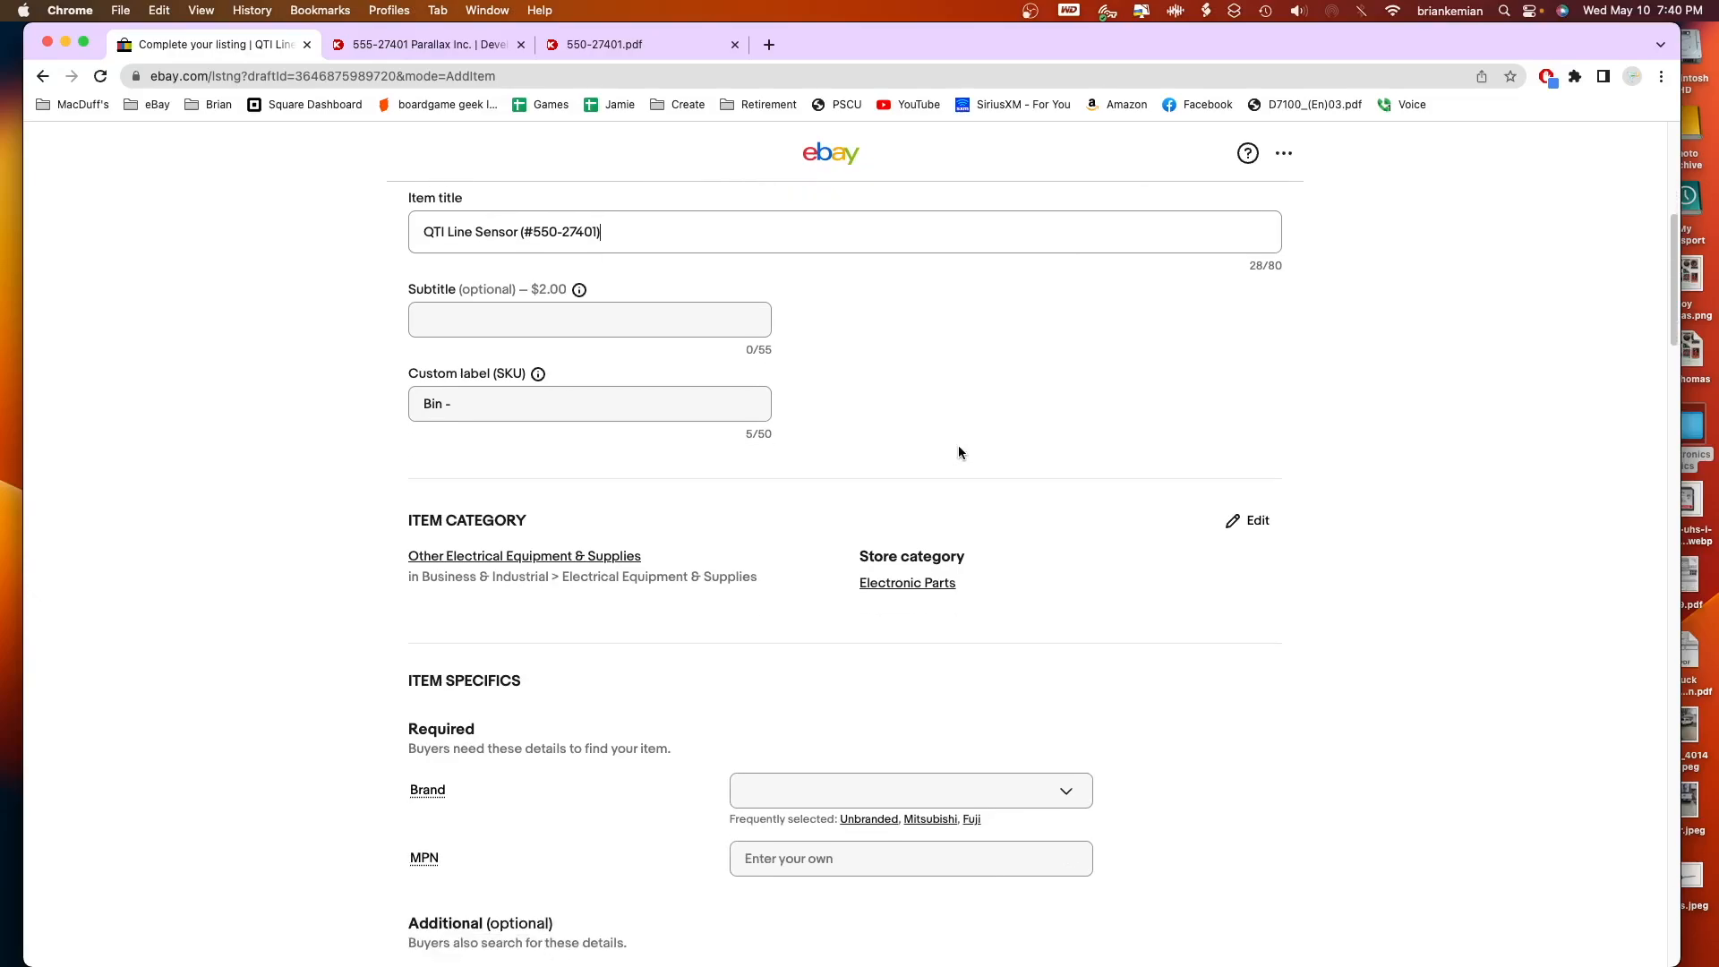
pyautogui.click(596, 378)
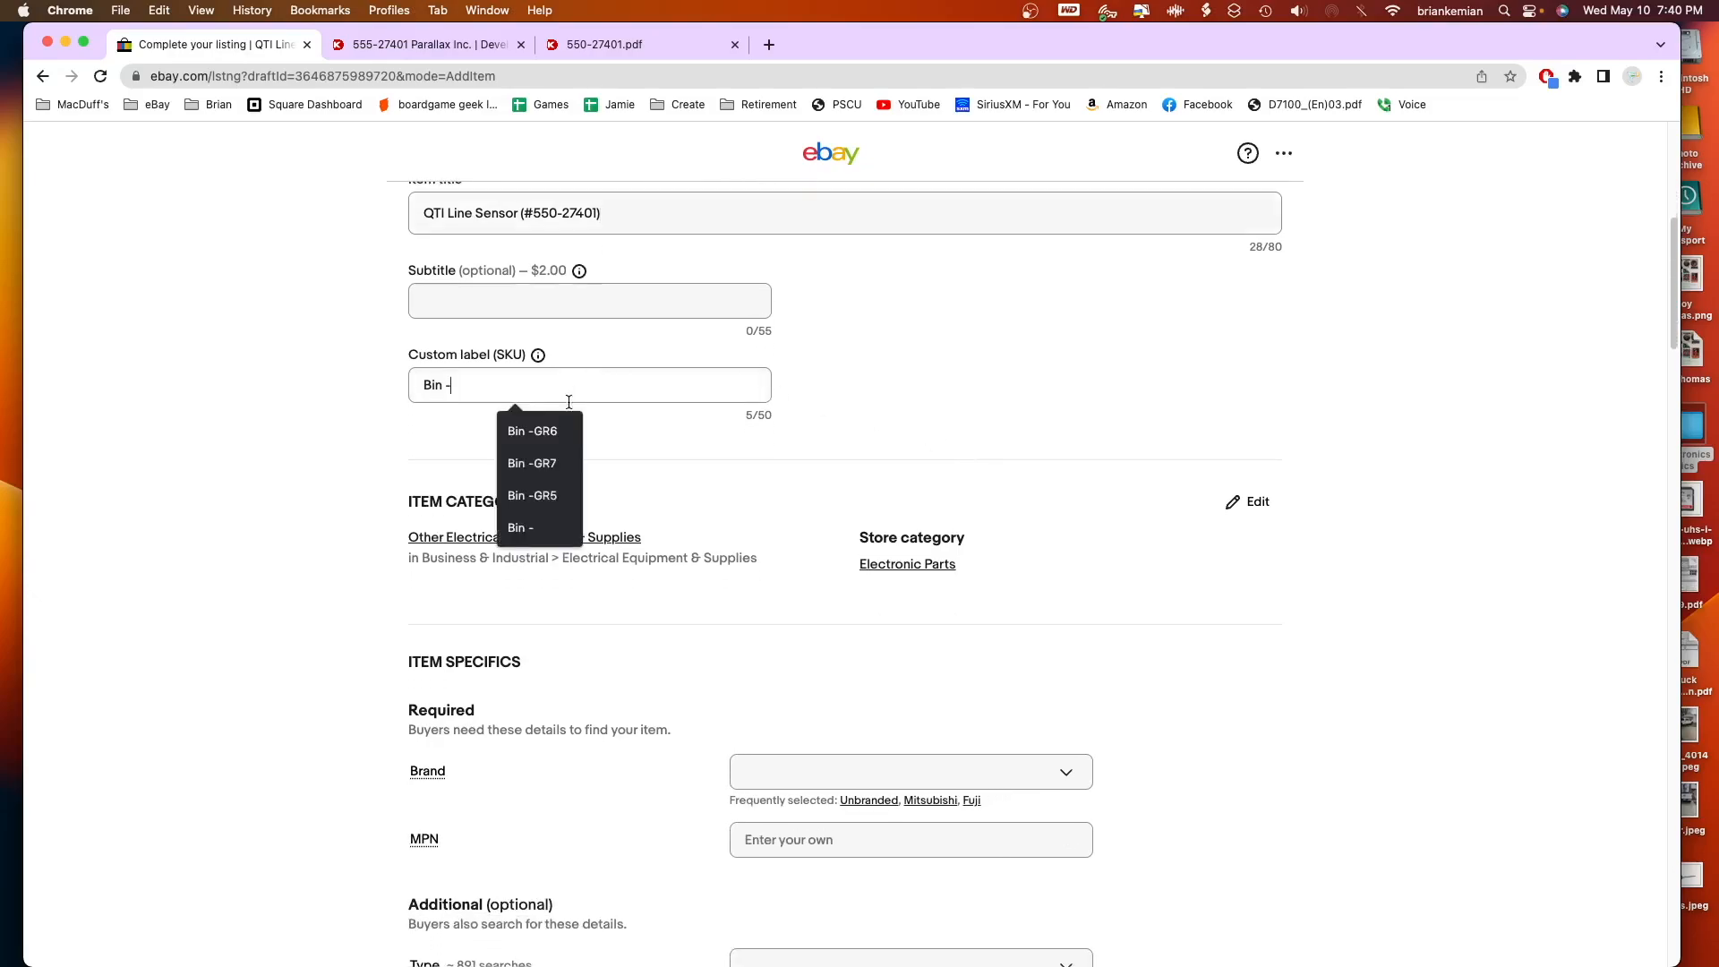
pyautogui.click(550, 496)
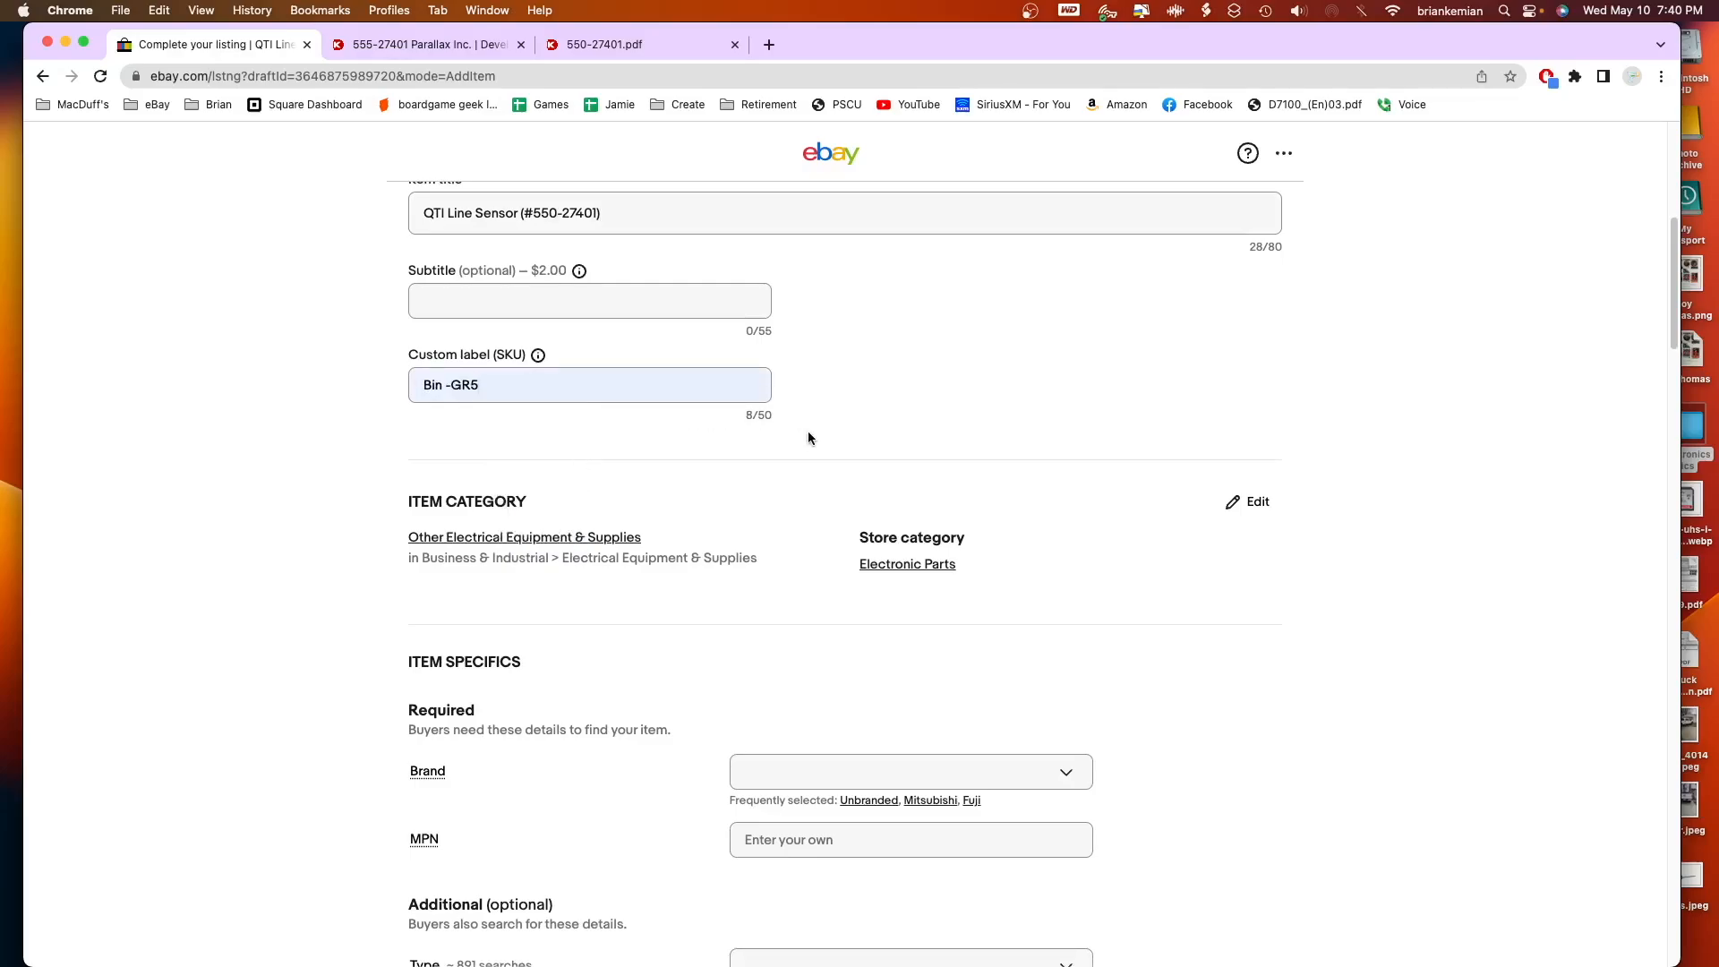
# Check the manufacturer in the datasheet and on the Digi-Key product page, and set the Brand to the custom value "parralax".
pyautogui.scroll(-3, 807, 437)
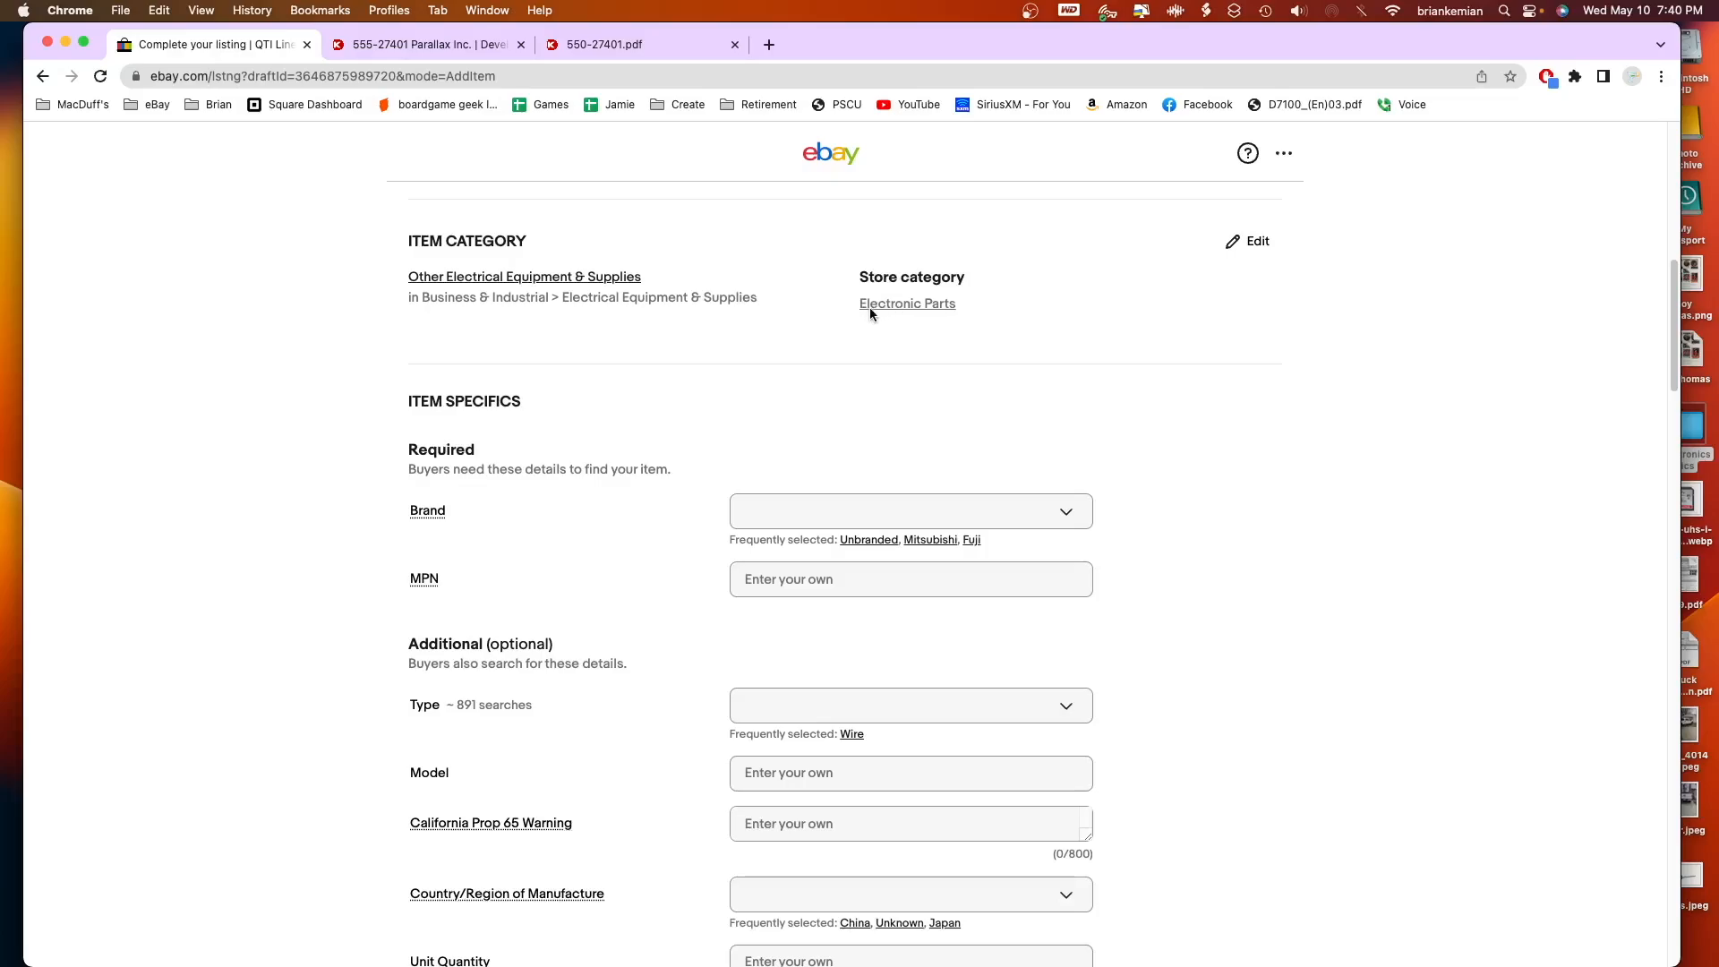
pyautogui.scroll(-2, 713, 401)
pyautogui.scroll(-1, 714, 406)
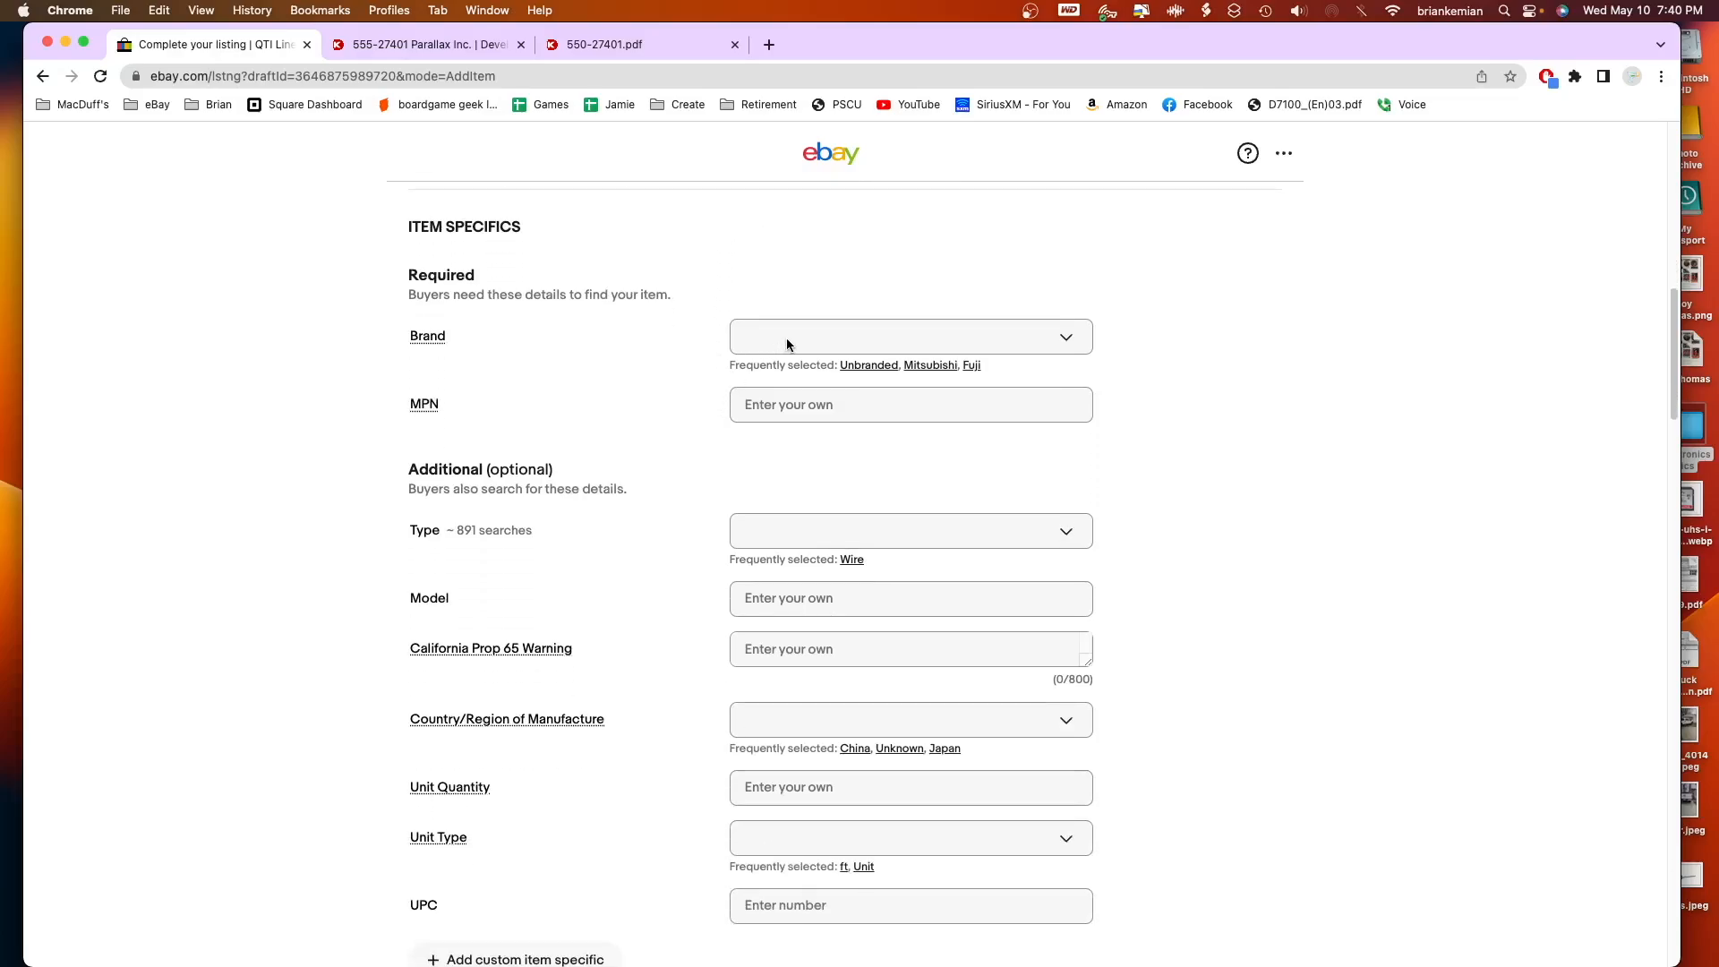
pyautogui.click(601, 43)
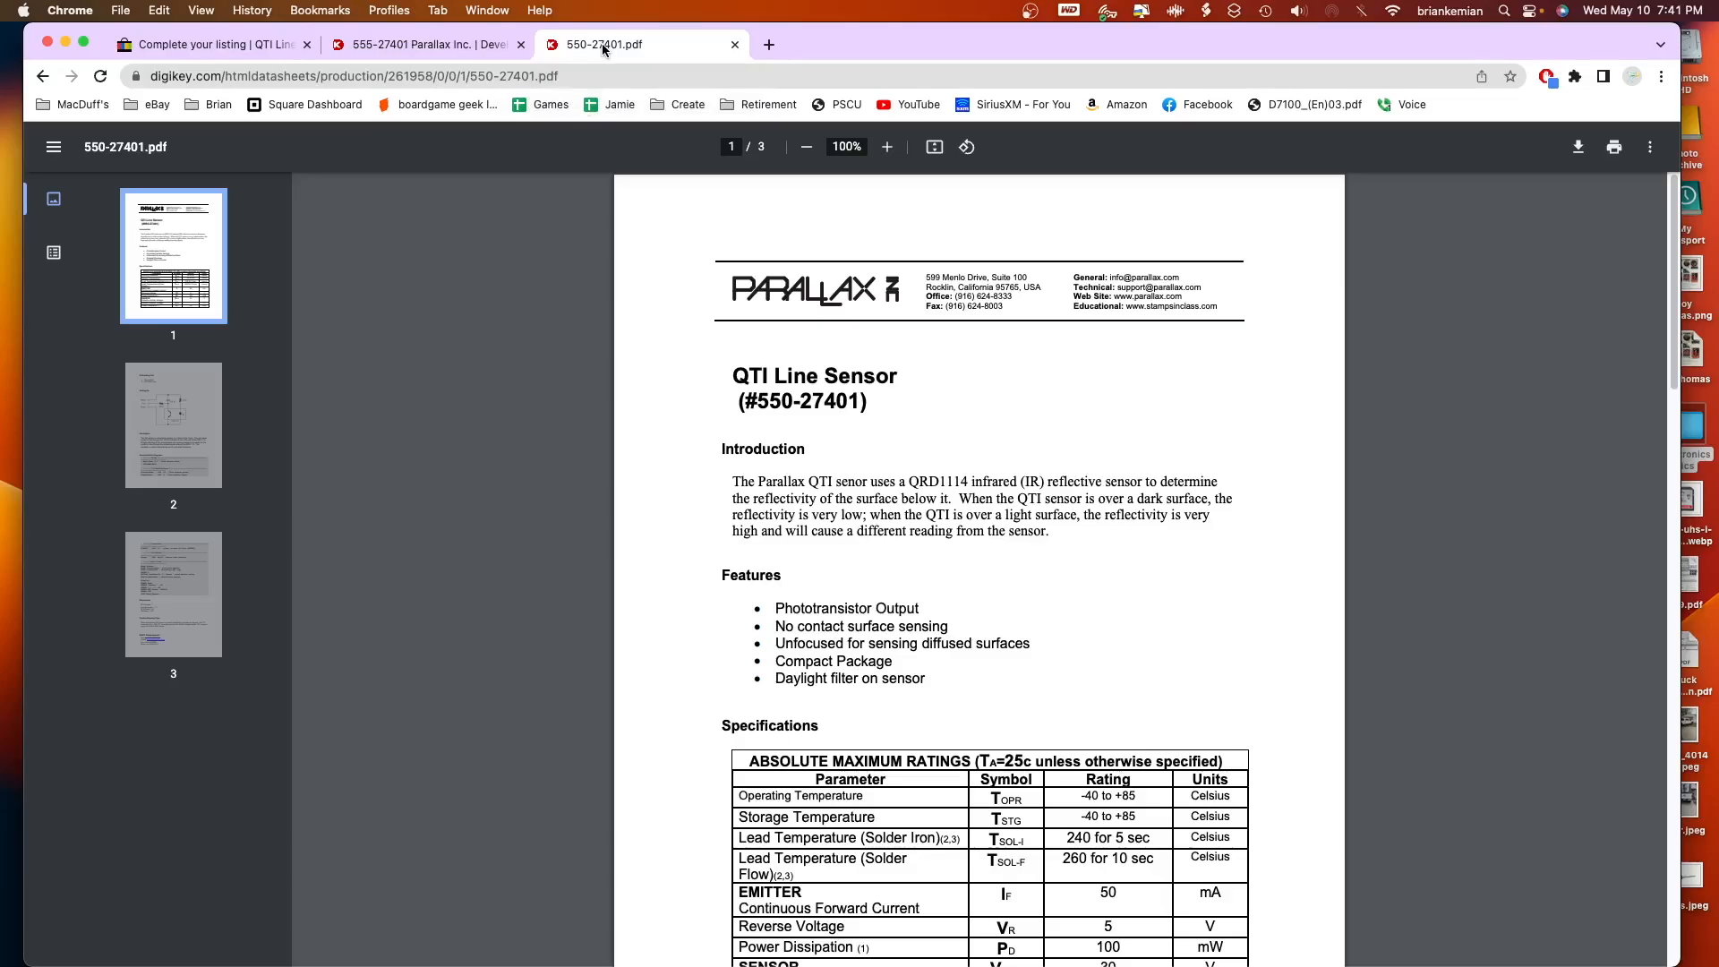
pyautogui.click(421, 44)
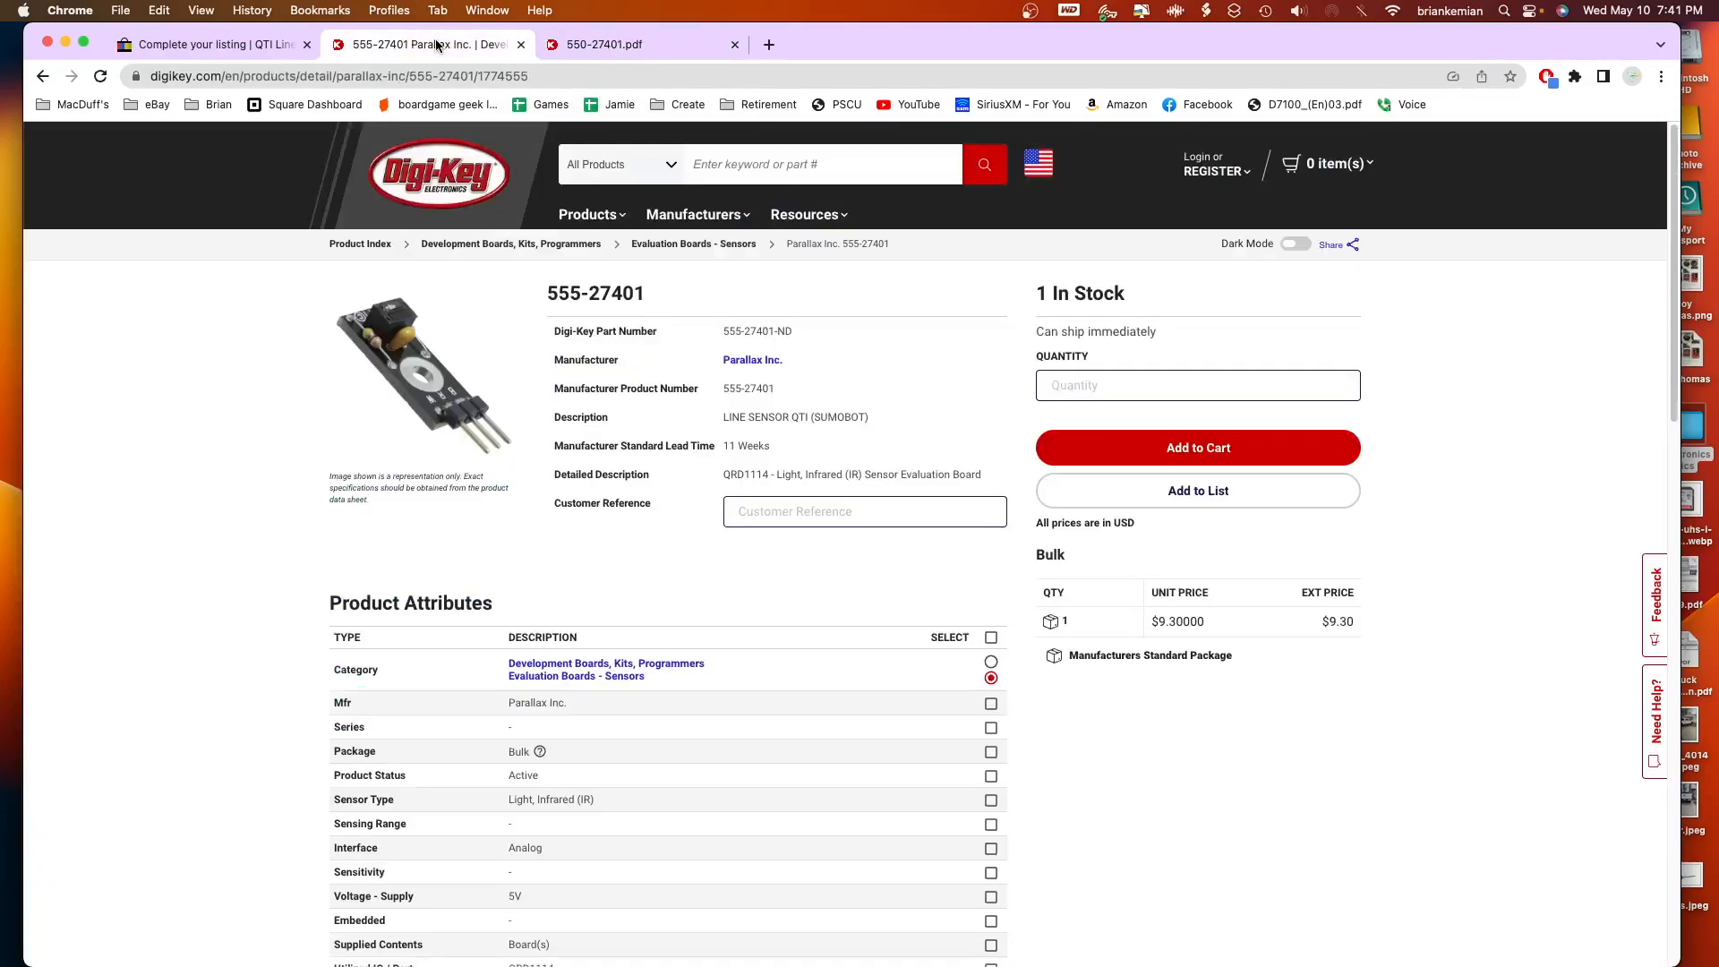
pyautogui.click(250, 46)
pyautogui.click(933, 335)
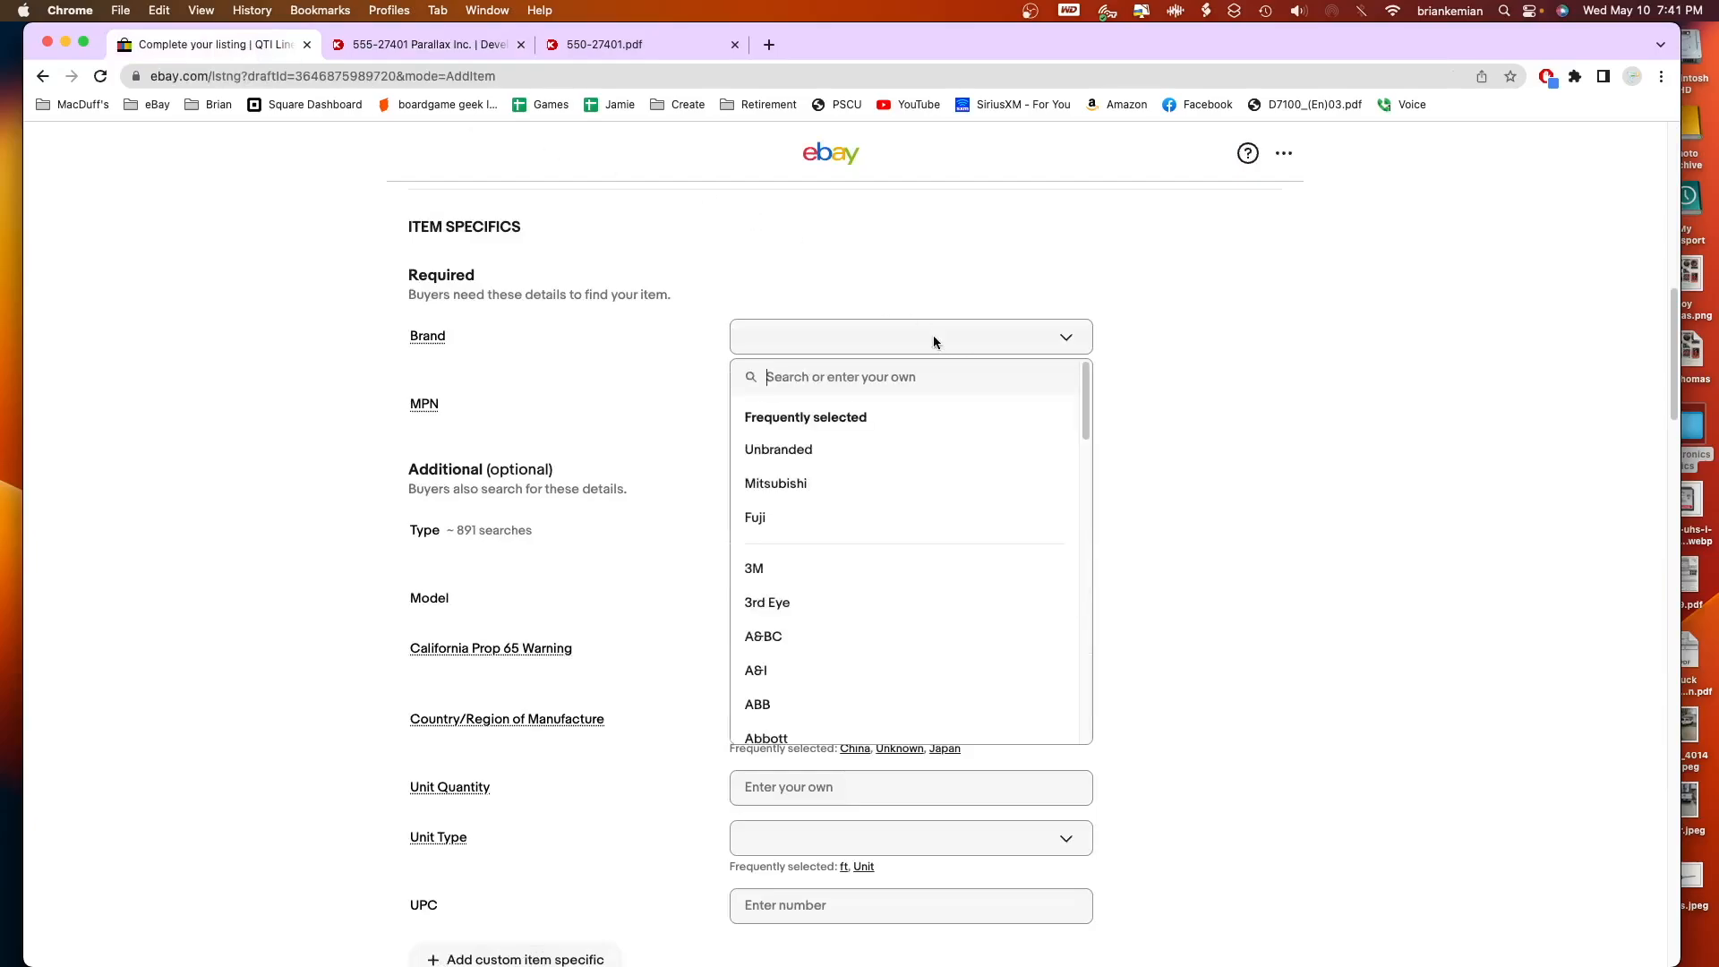
pyautogui.write('pa')
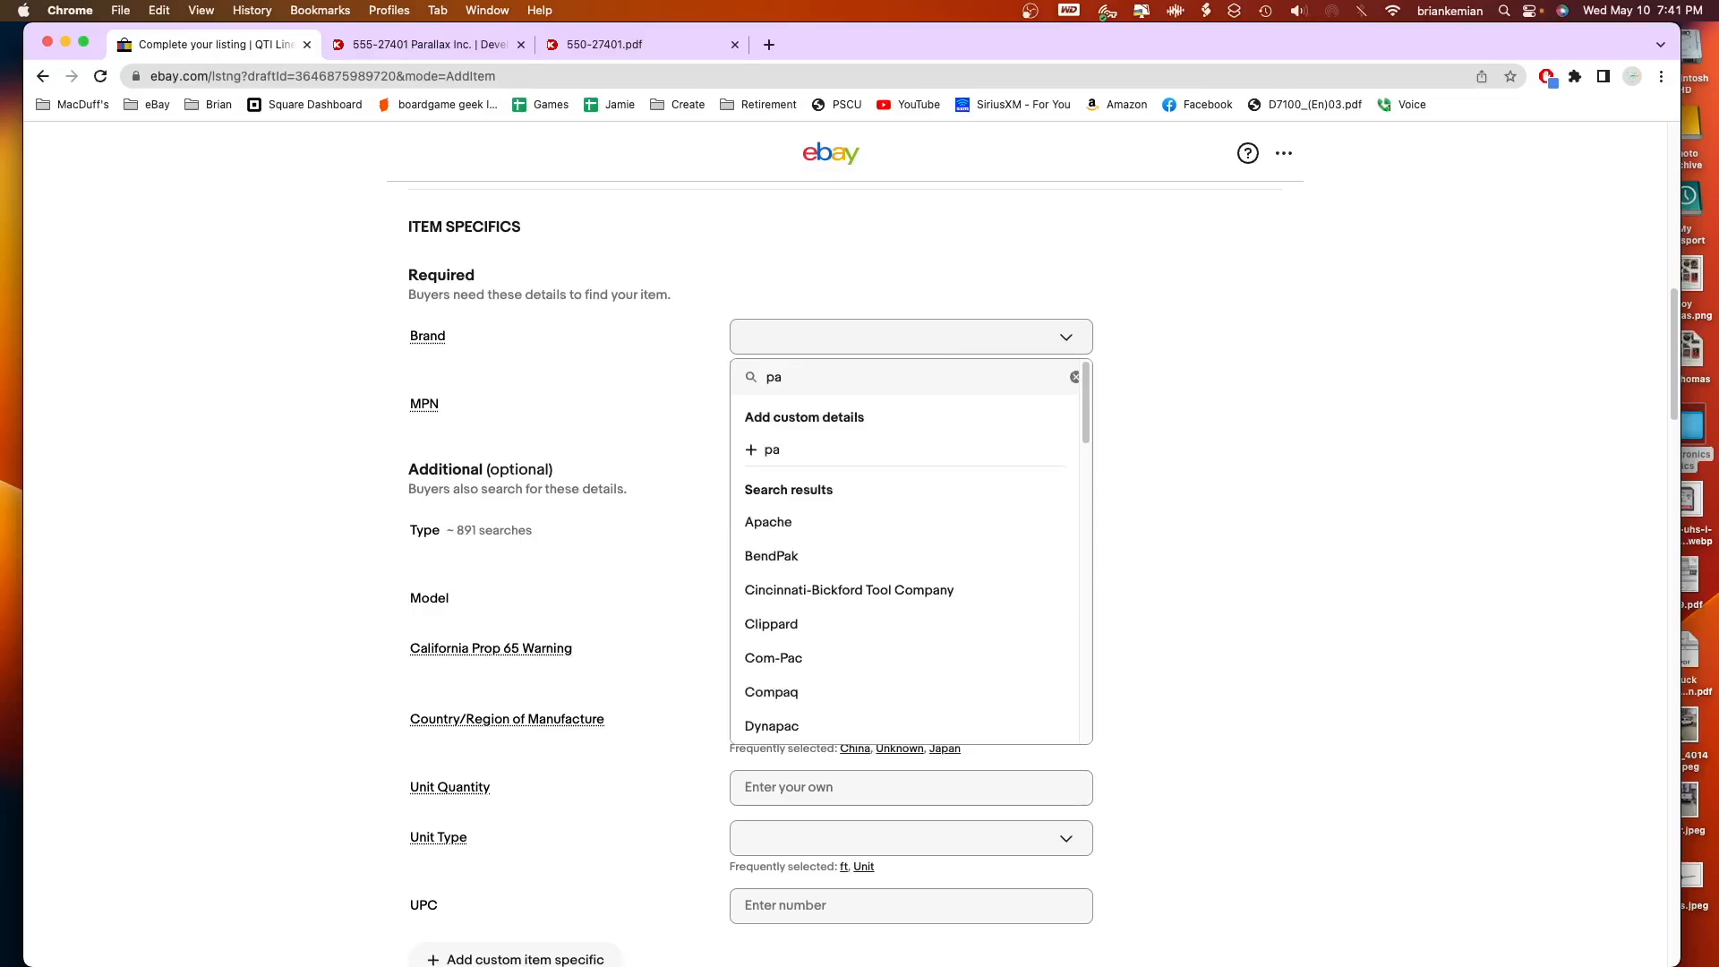
pyautogui.write('rr')
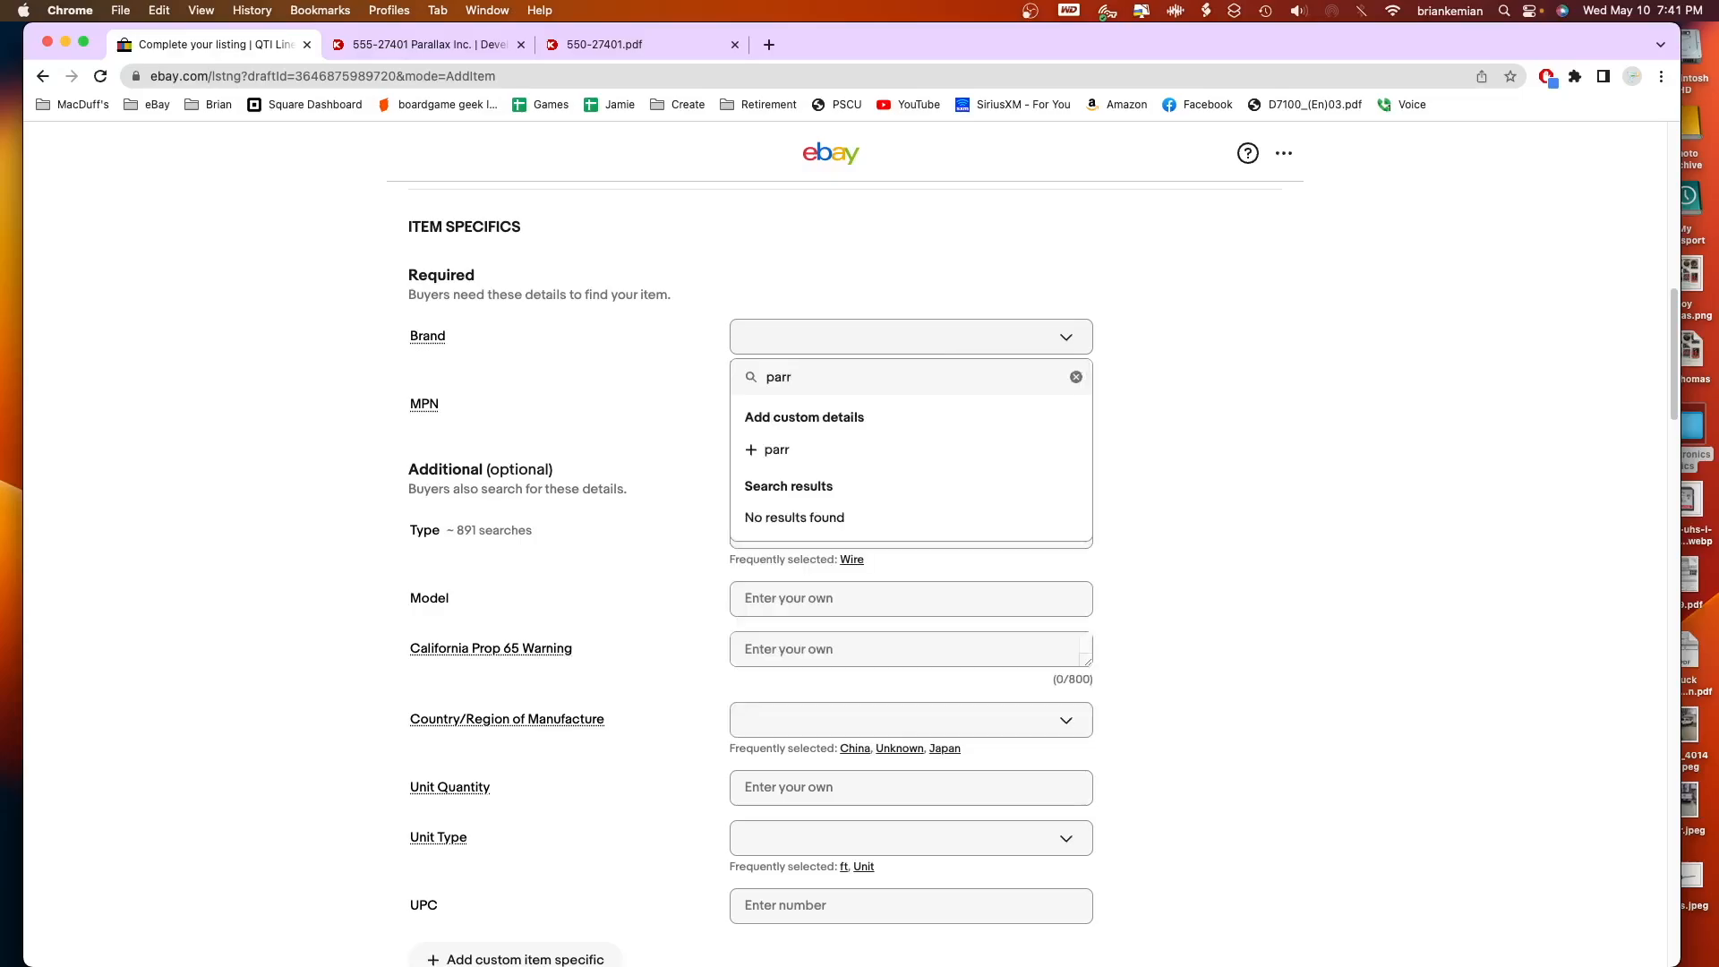
pyautogui.write('alax')
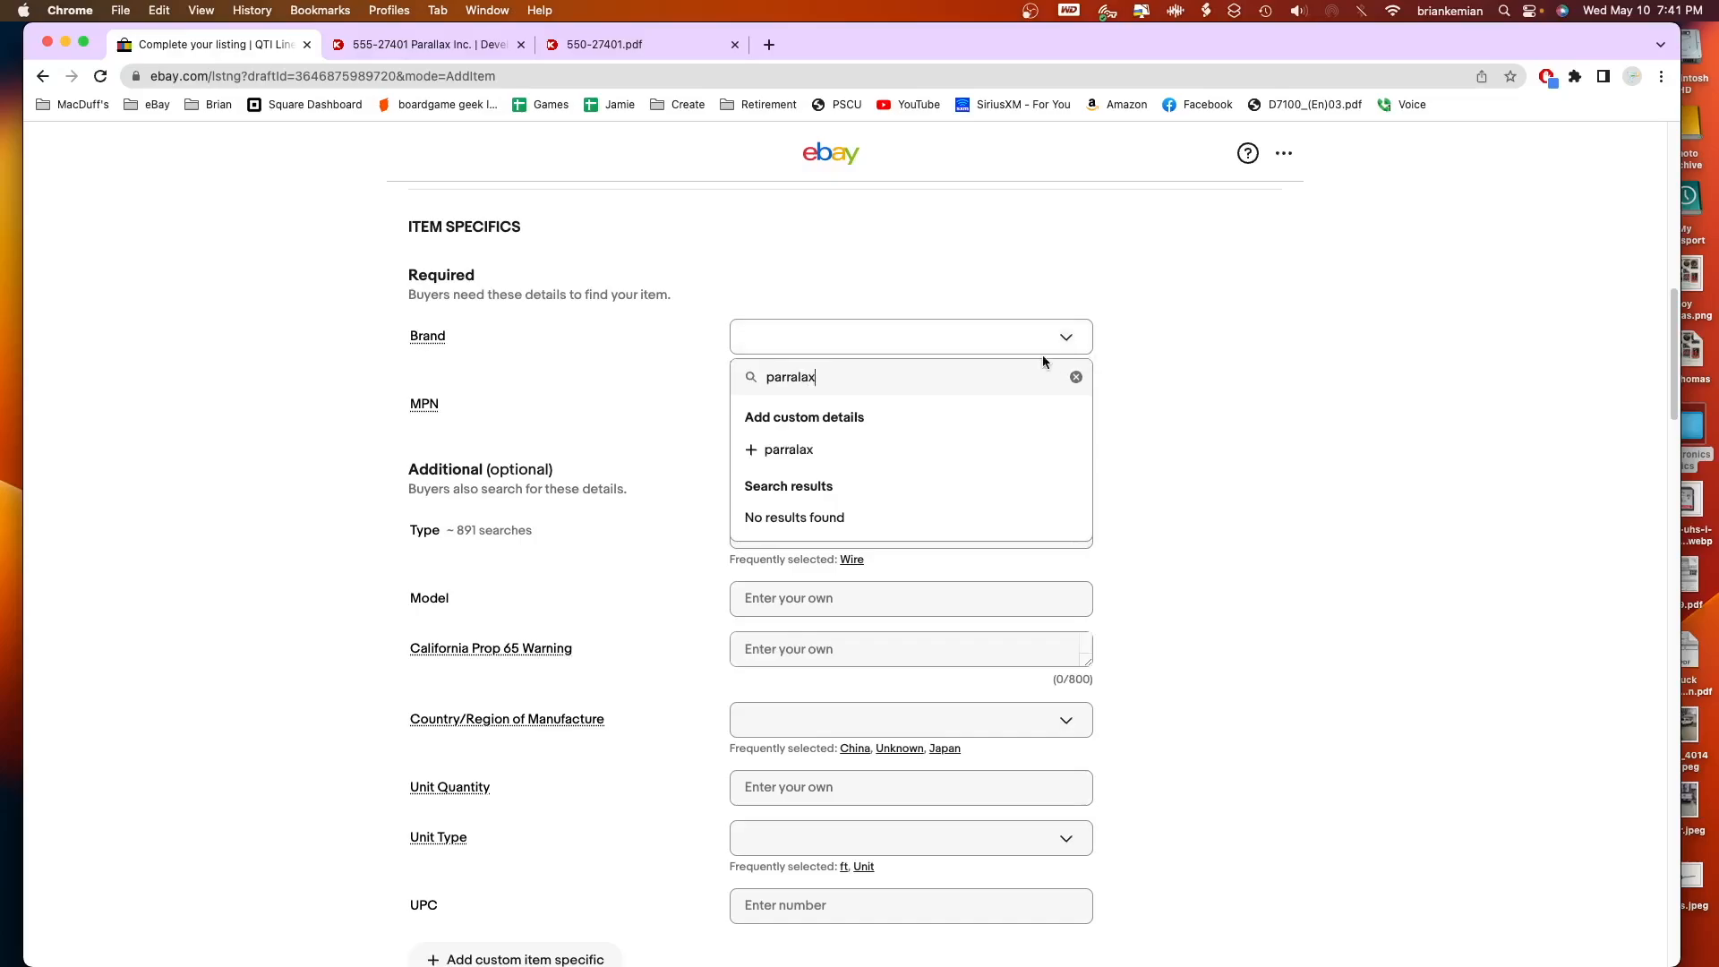
pyautogui.press('Return')
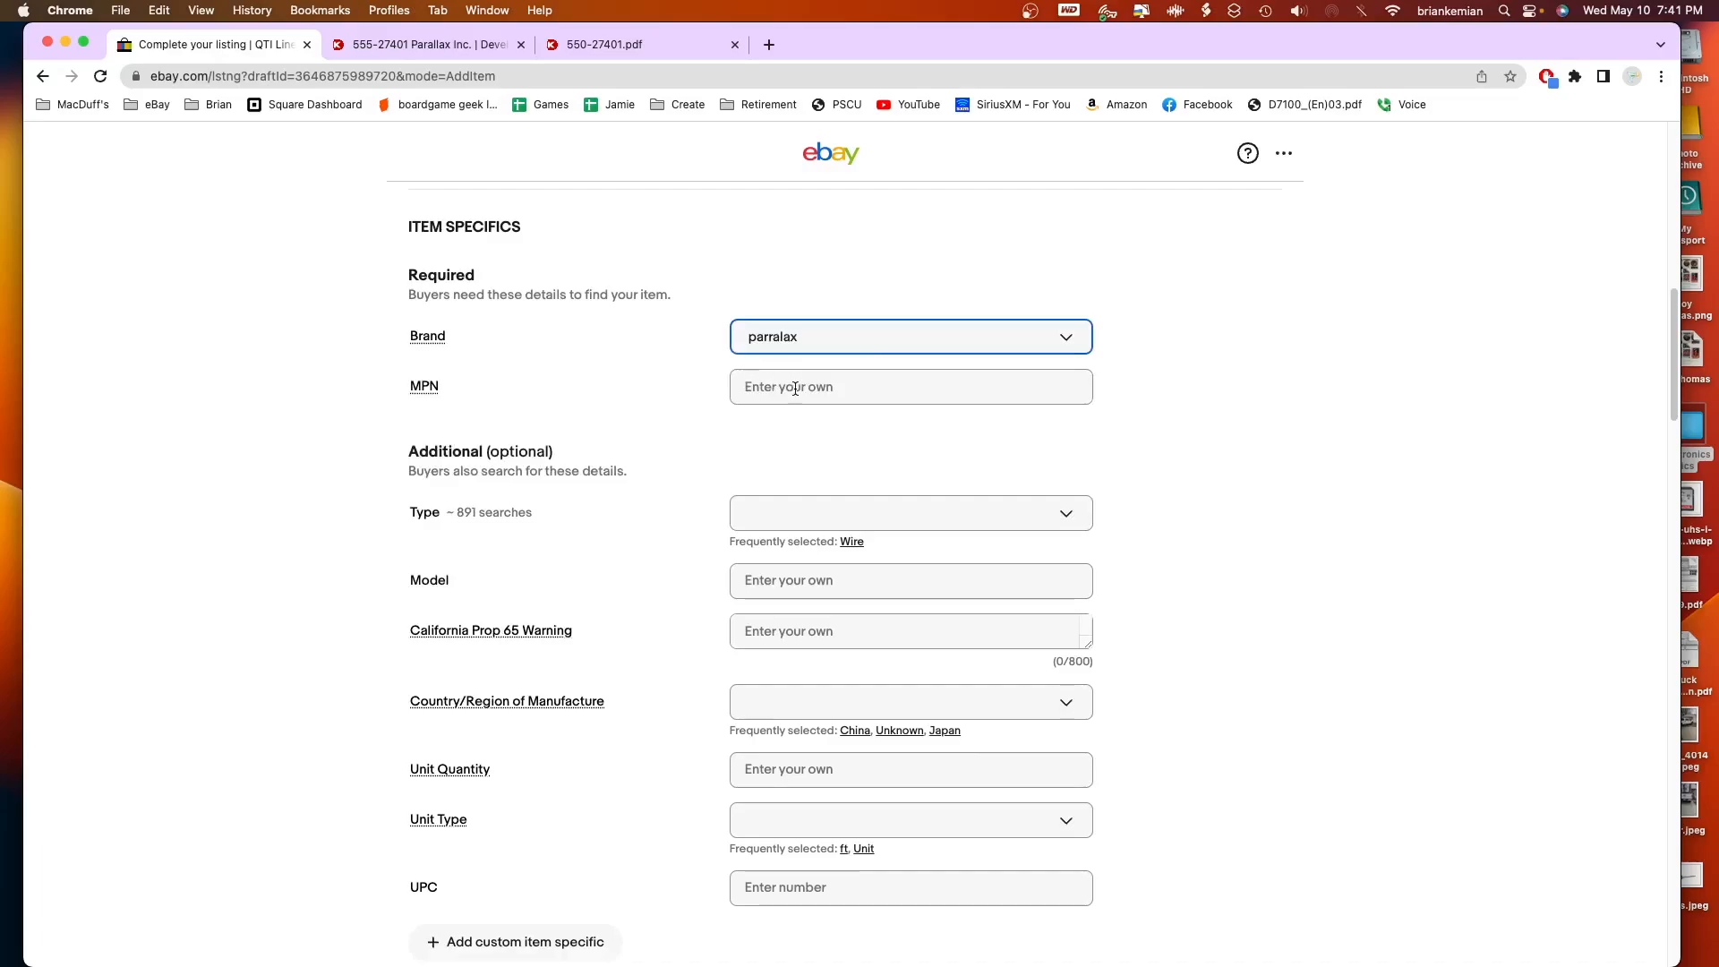
# Enter 550-27401 as the manufacturer part number (MPN) in the required item specifics.
pyautogui.click(849, 388)
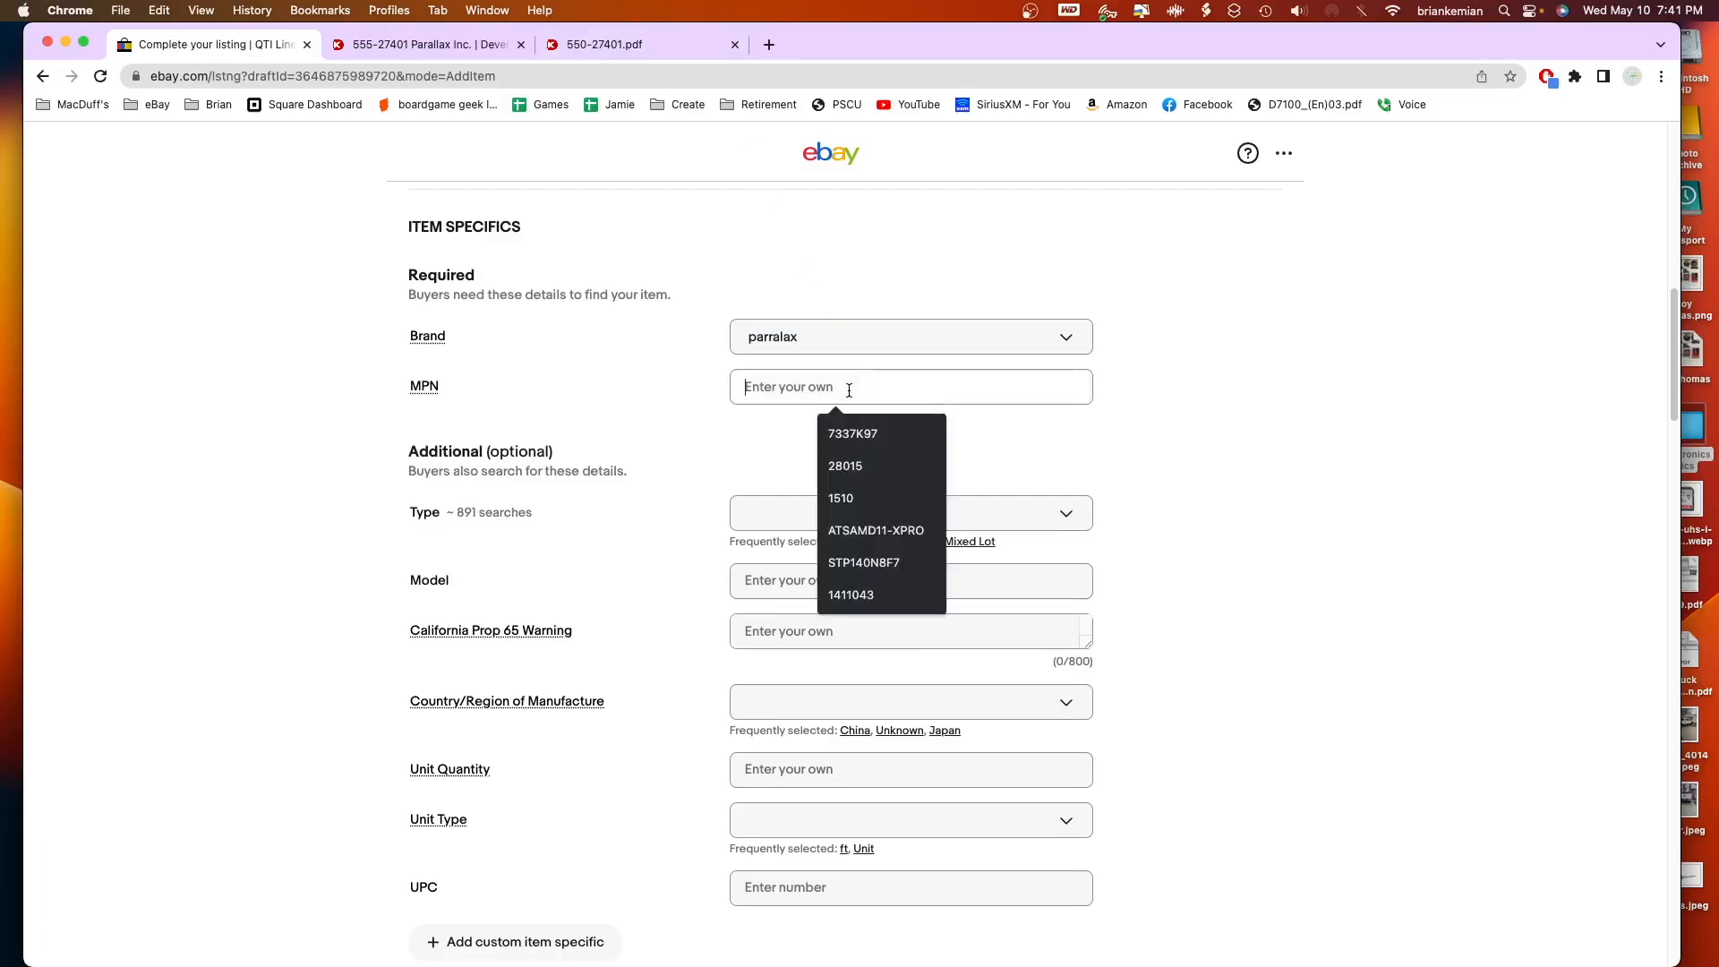
pyautogui.write('55')
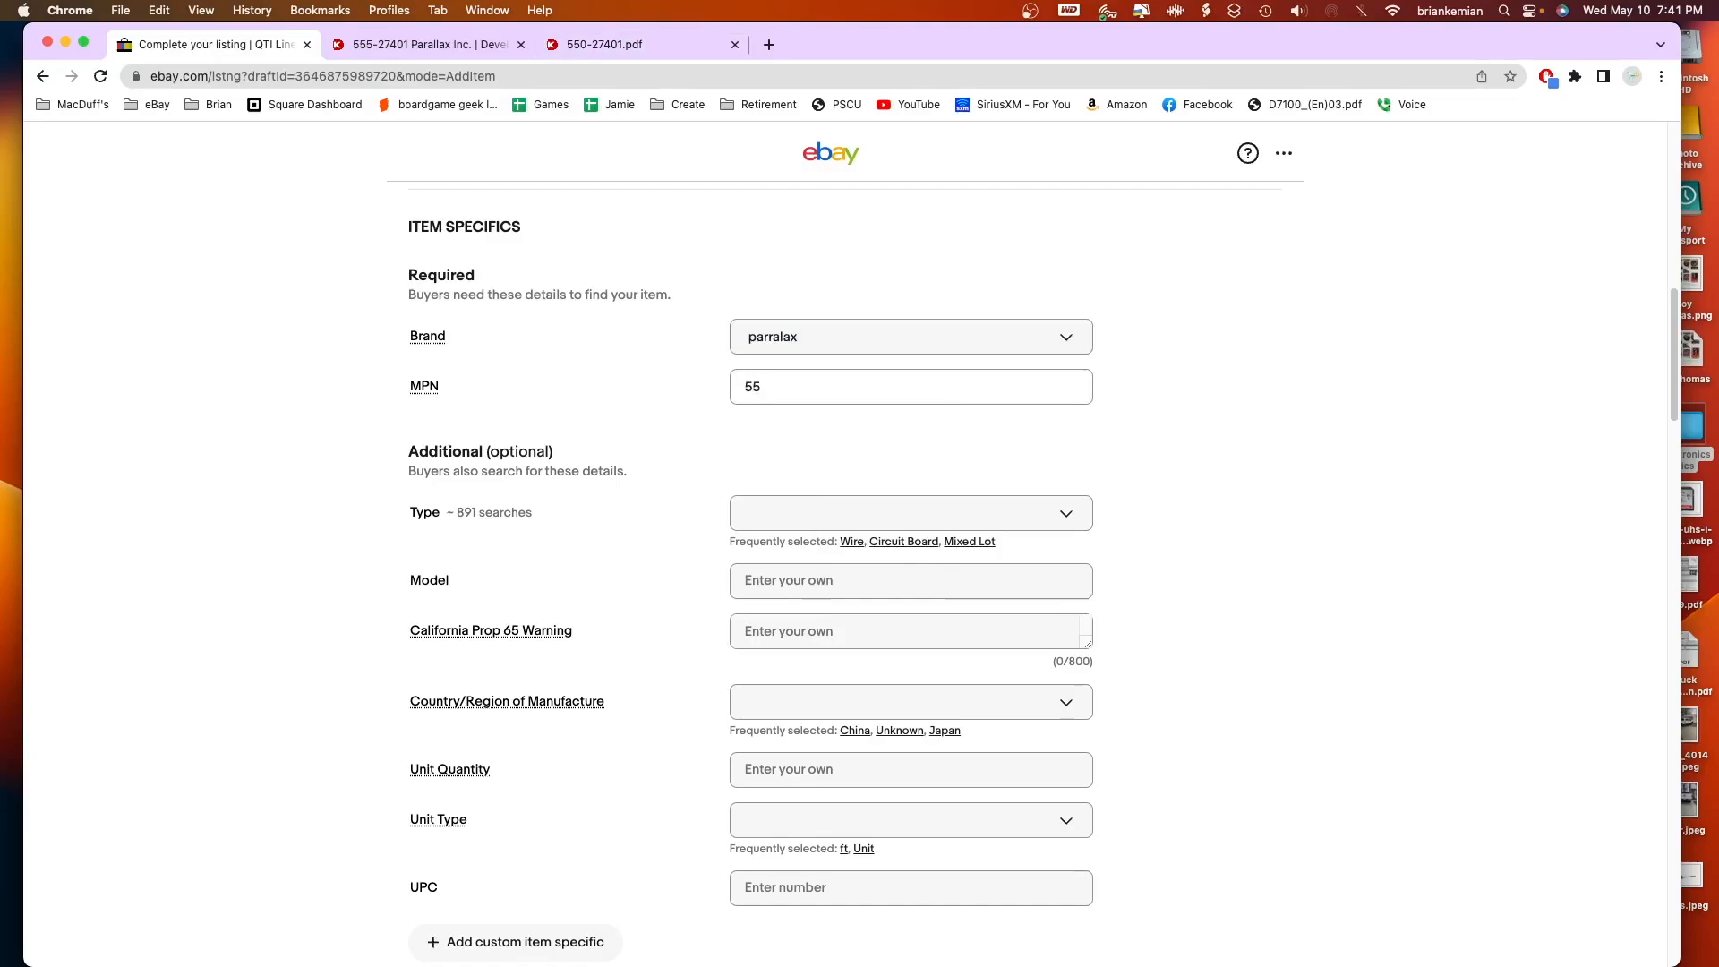
pyautogui.write('0-27401')
pyautogui.click(1145, 492)
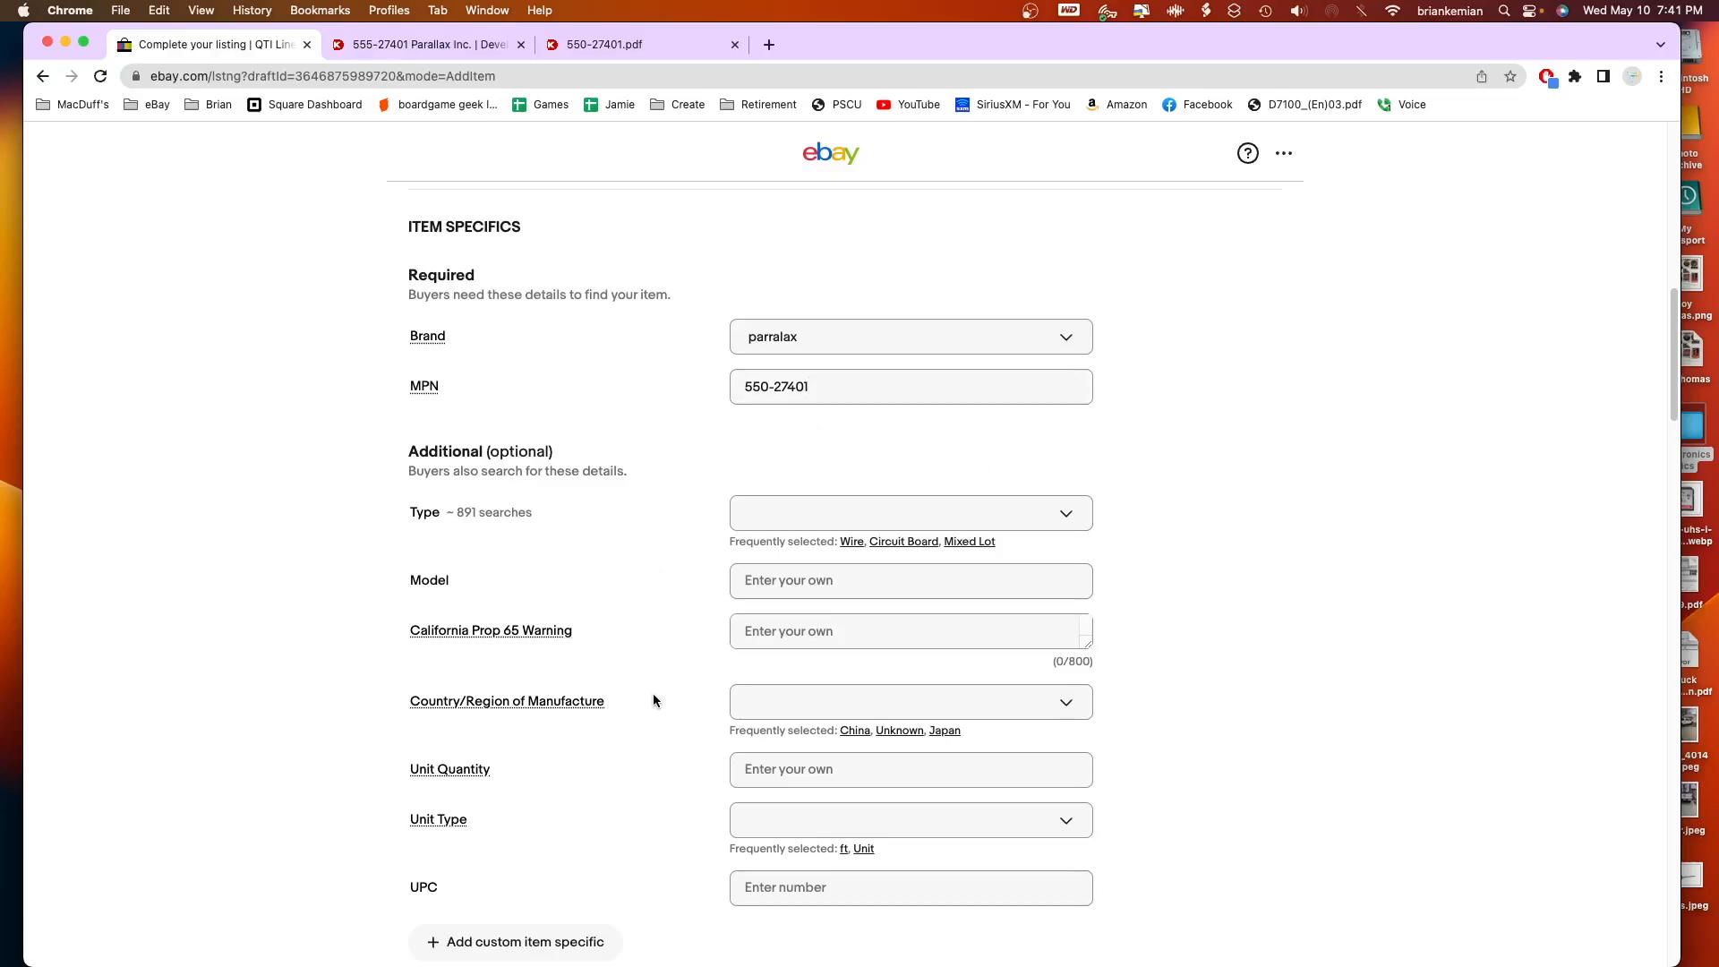
# Copy the introduction paragraph and the features list from the 550-27401.pdf datasheet for the listing description.
pyautogui.scroll(-5, 653, 689)
pyautogui.scroll(-3, 657, 688)
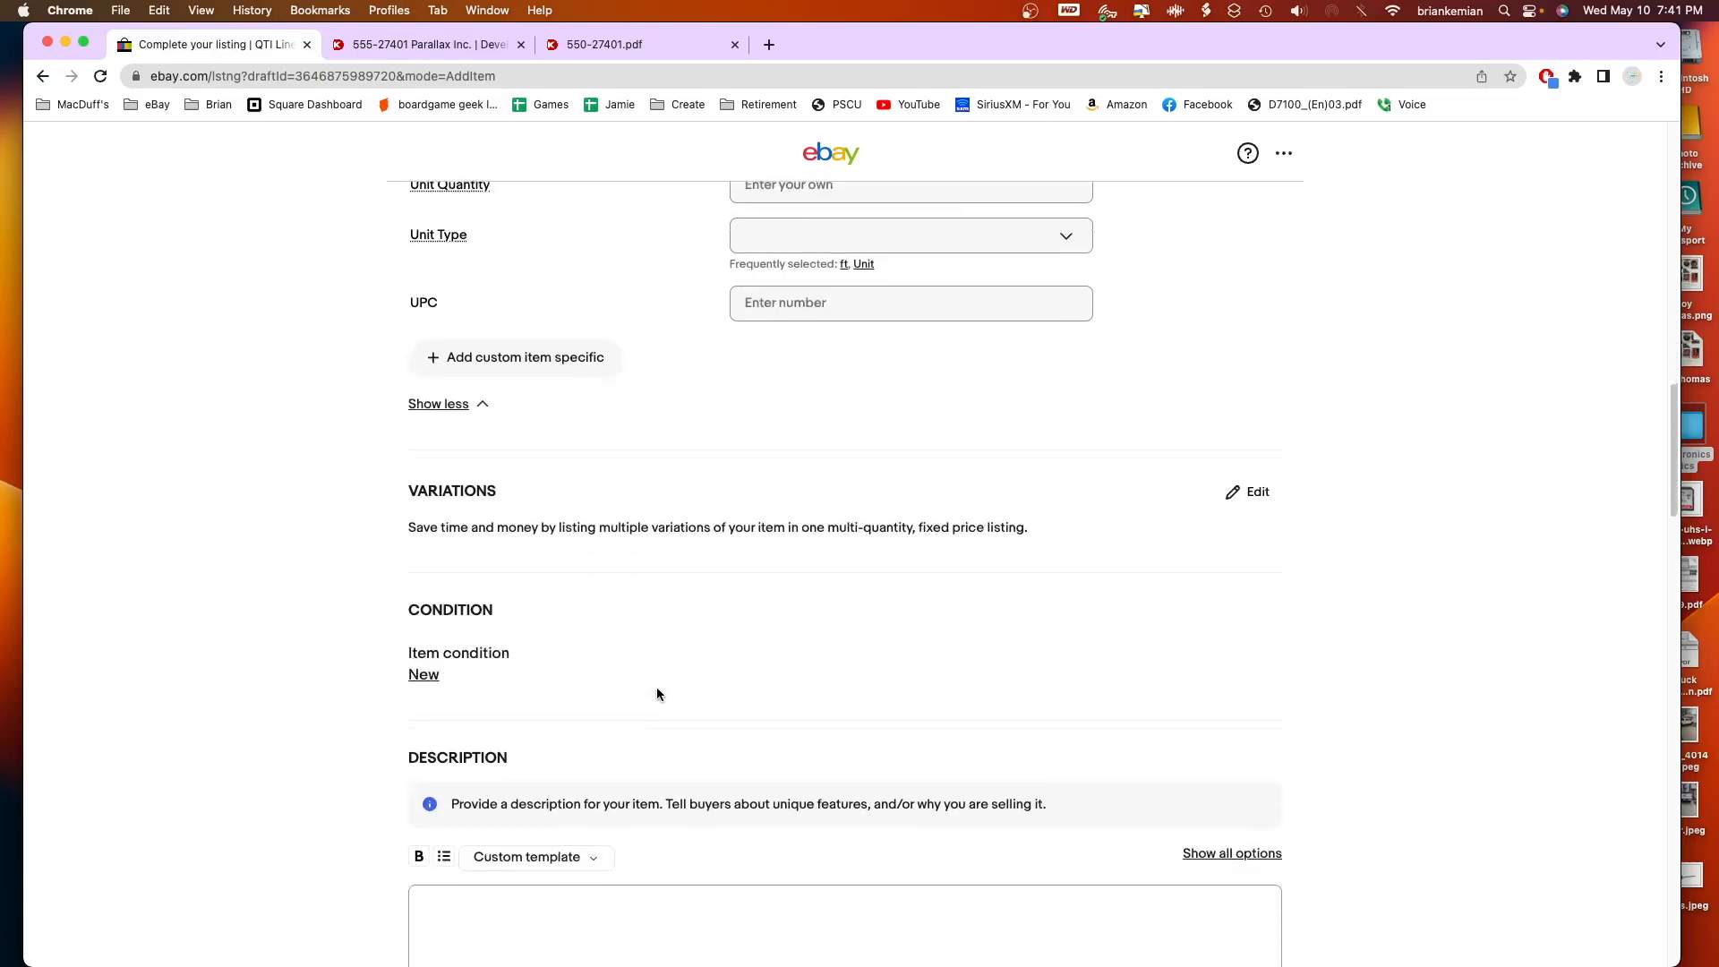
pyautogui.scroll(-1, 615, 491)
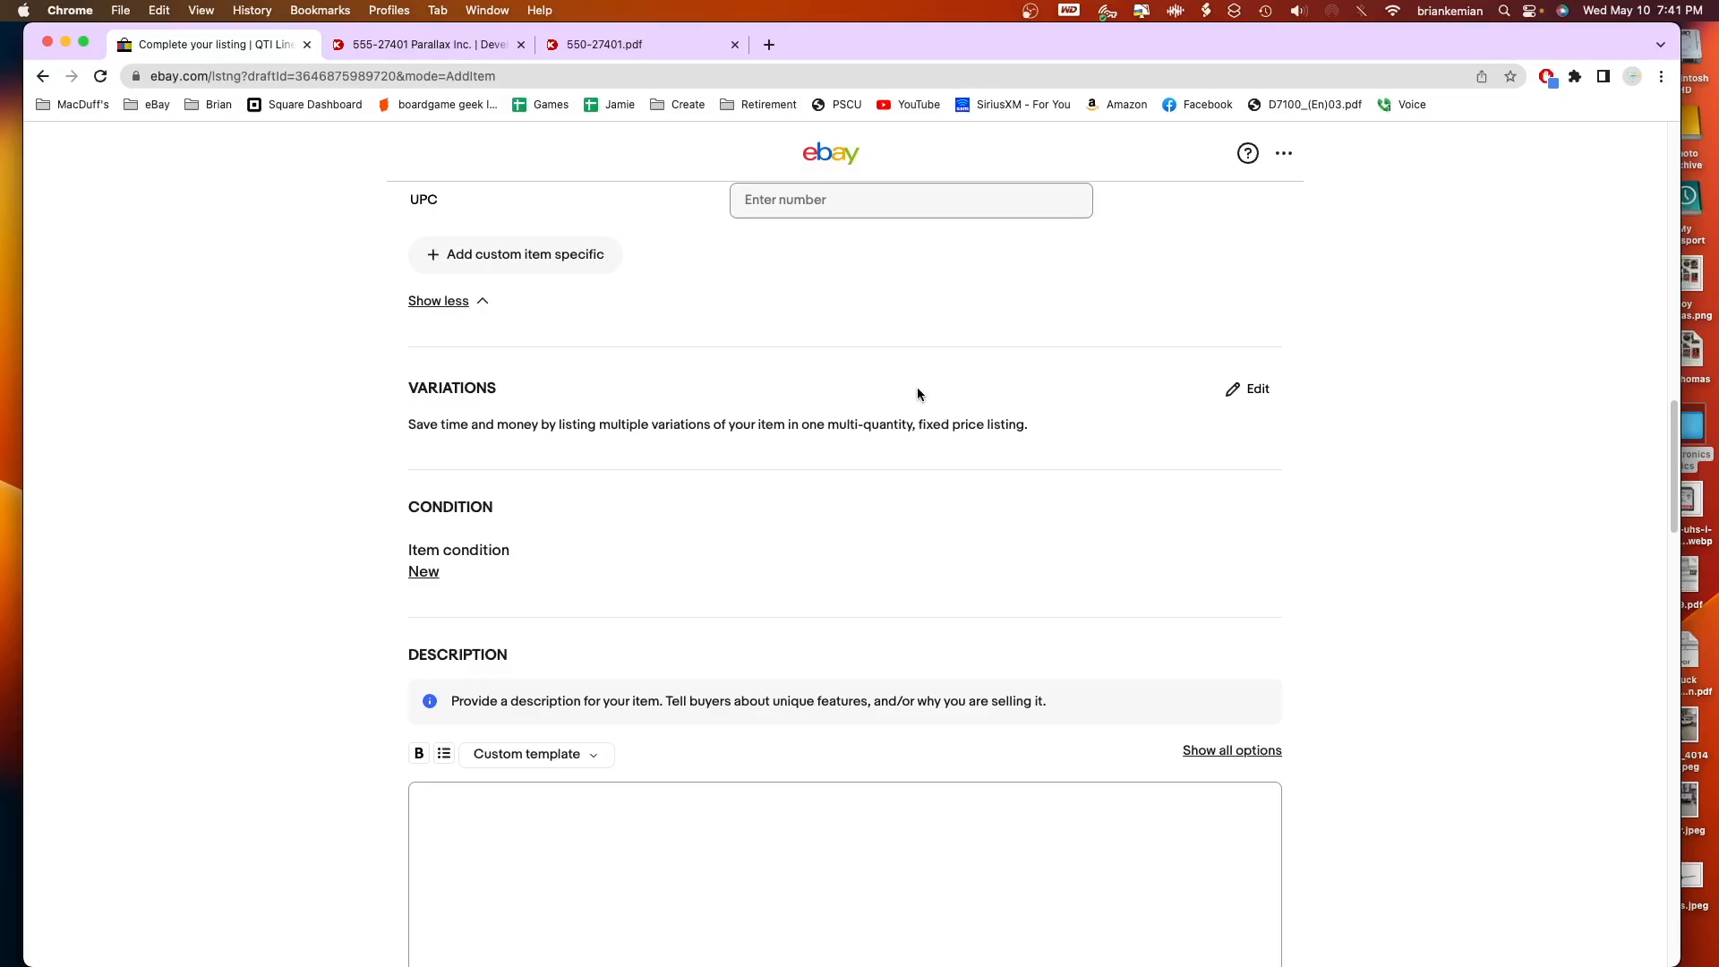
pyautogui.scroll(-3, 776, 357)
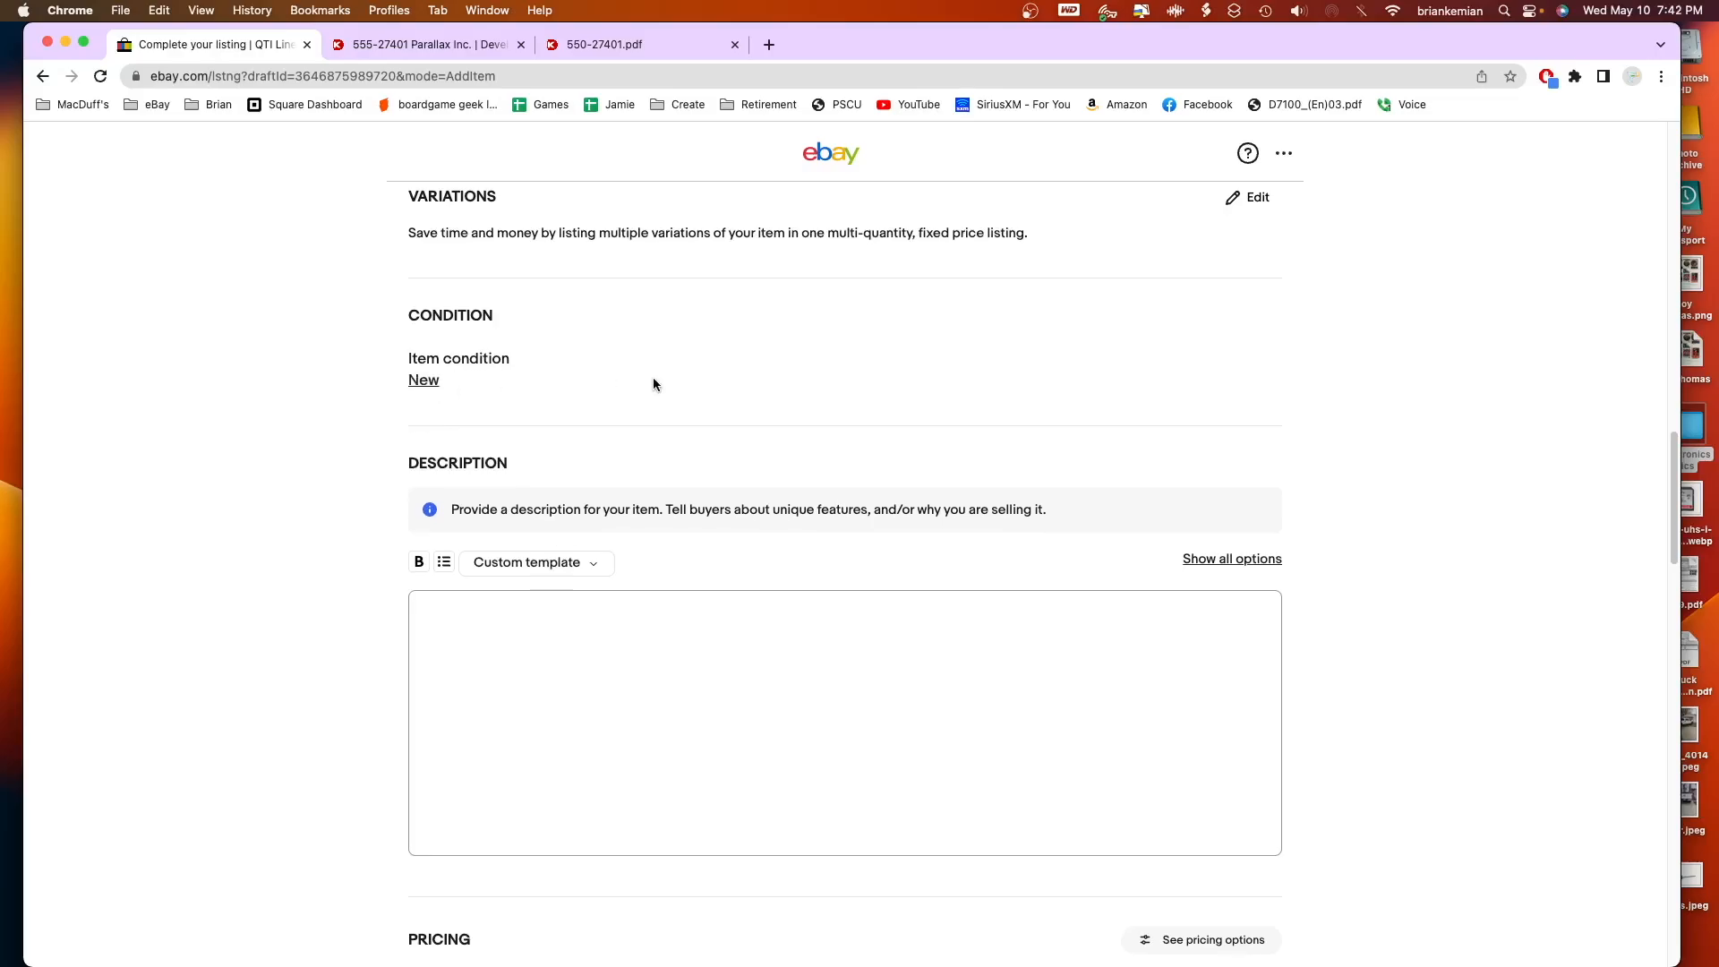
pyautogui.scroll(-3, 653, 377)
pyautogui.click(650, 380)
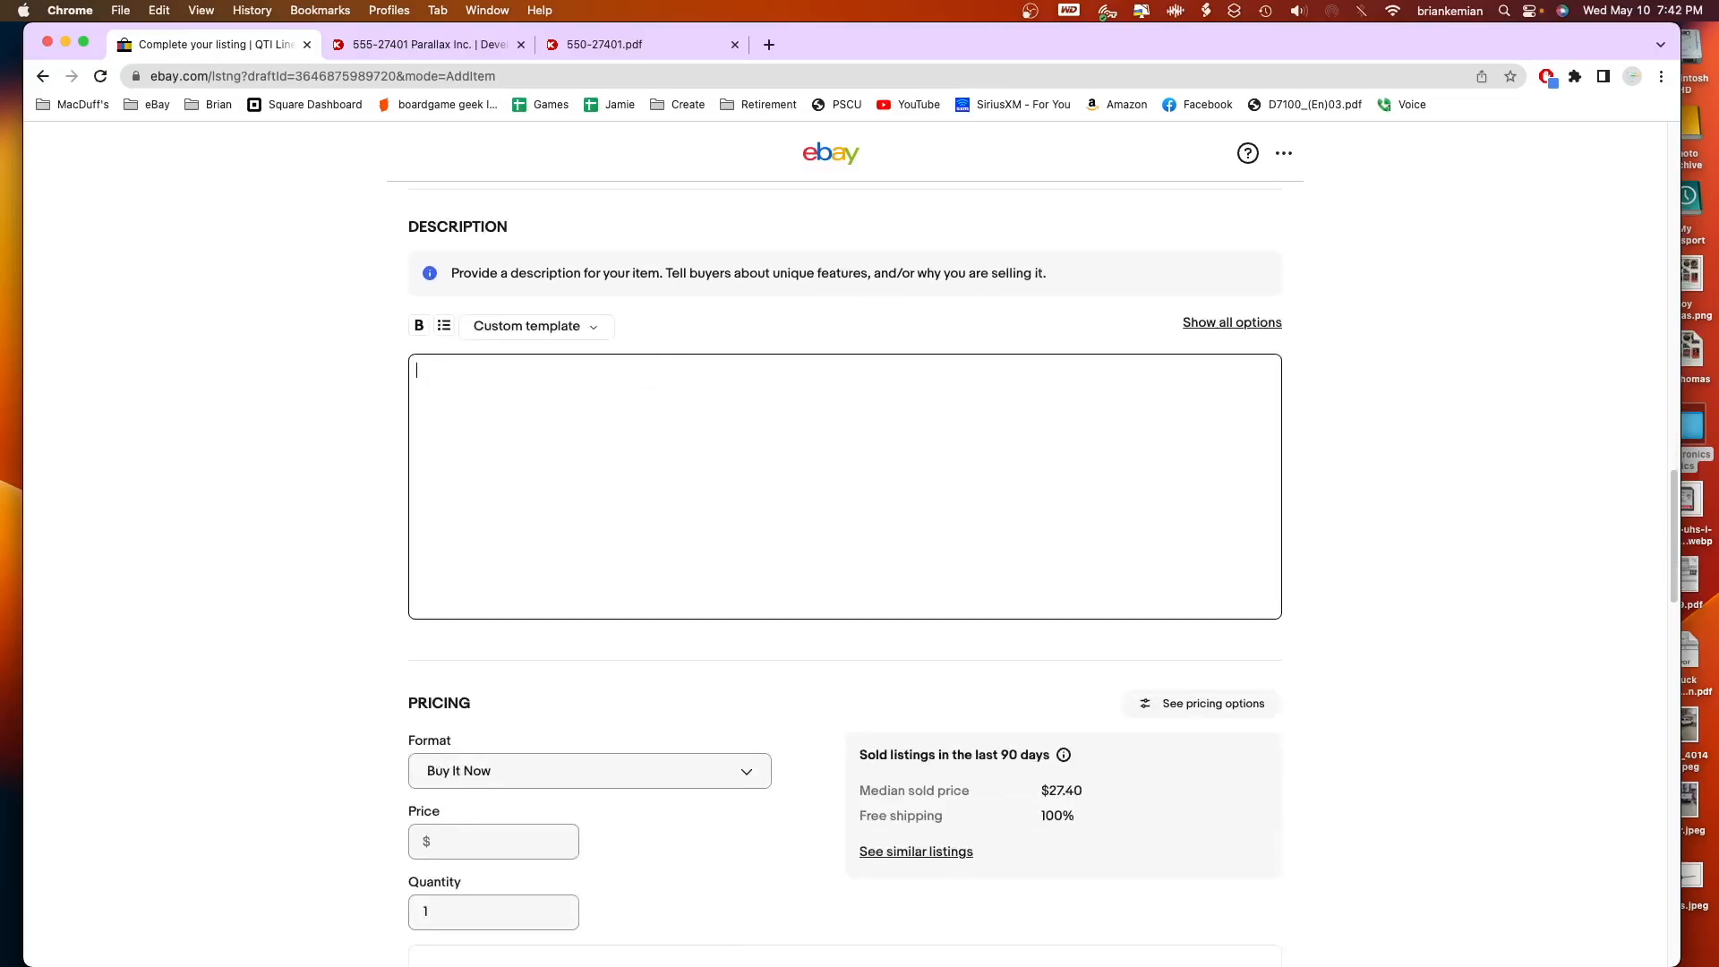
pyautogui.click(588, 43)
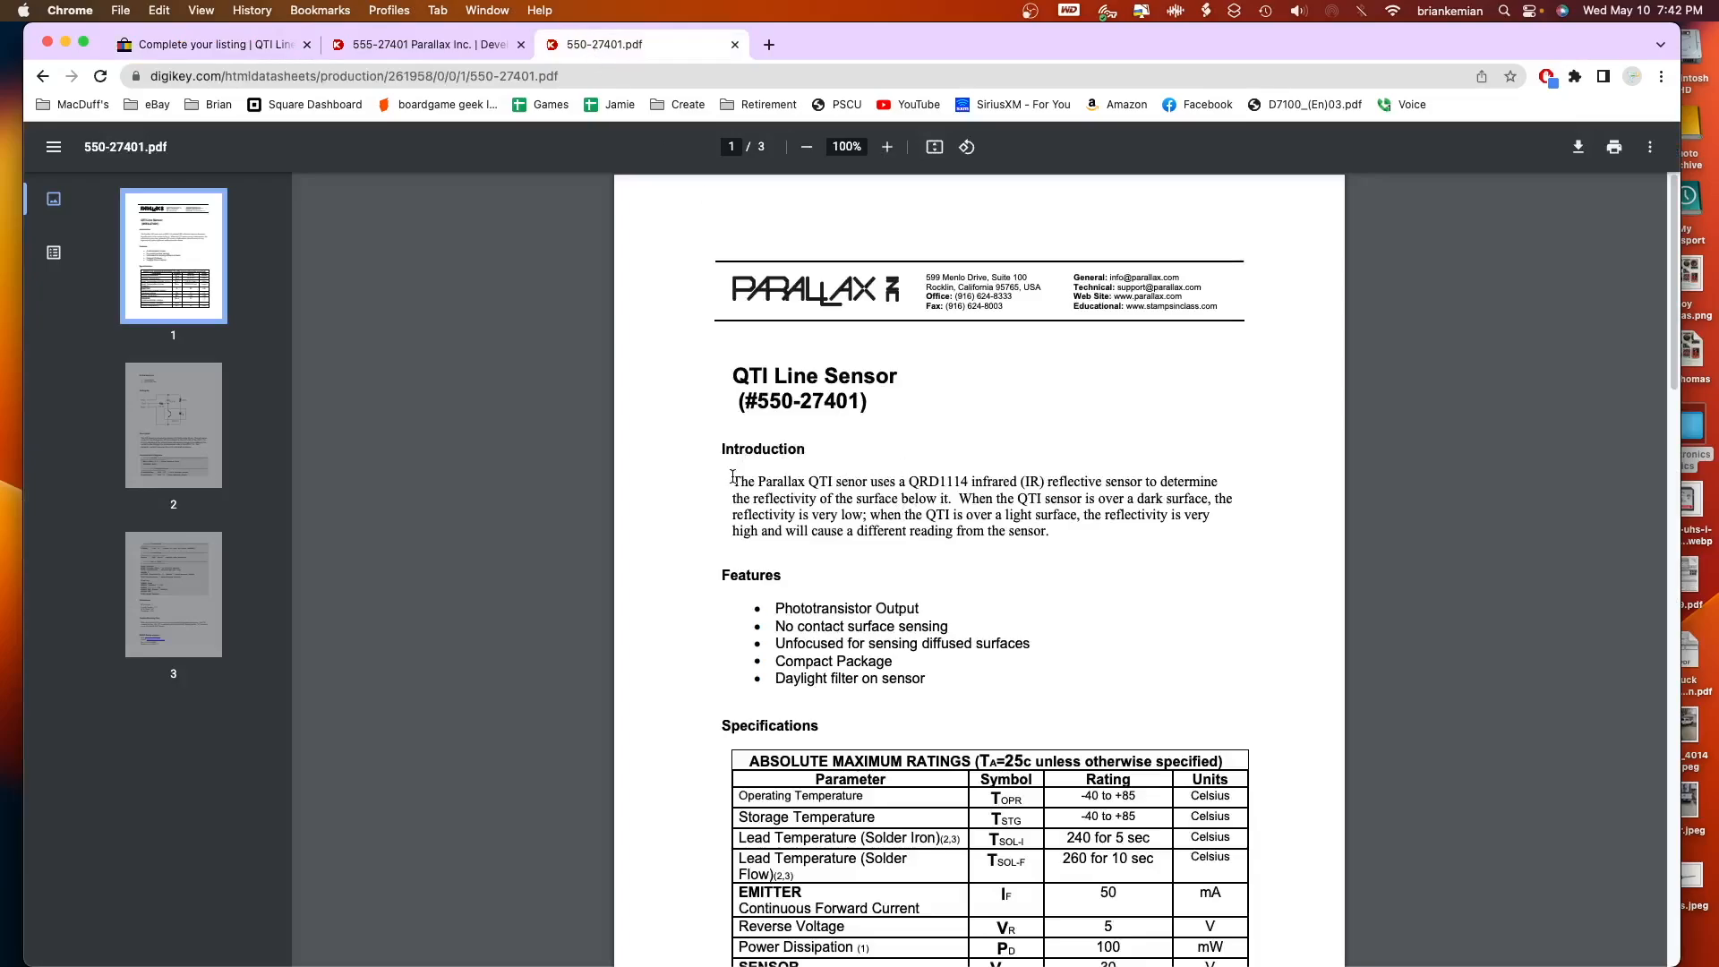
pyautogui.moveTo(731, 479); pyautogui.dragTo(926, 678)
pyautogui.rightClick(832, 508)
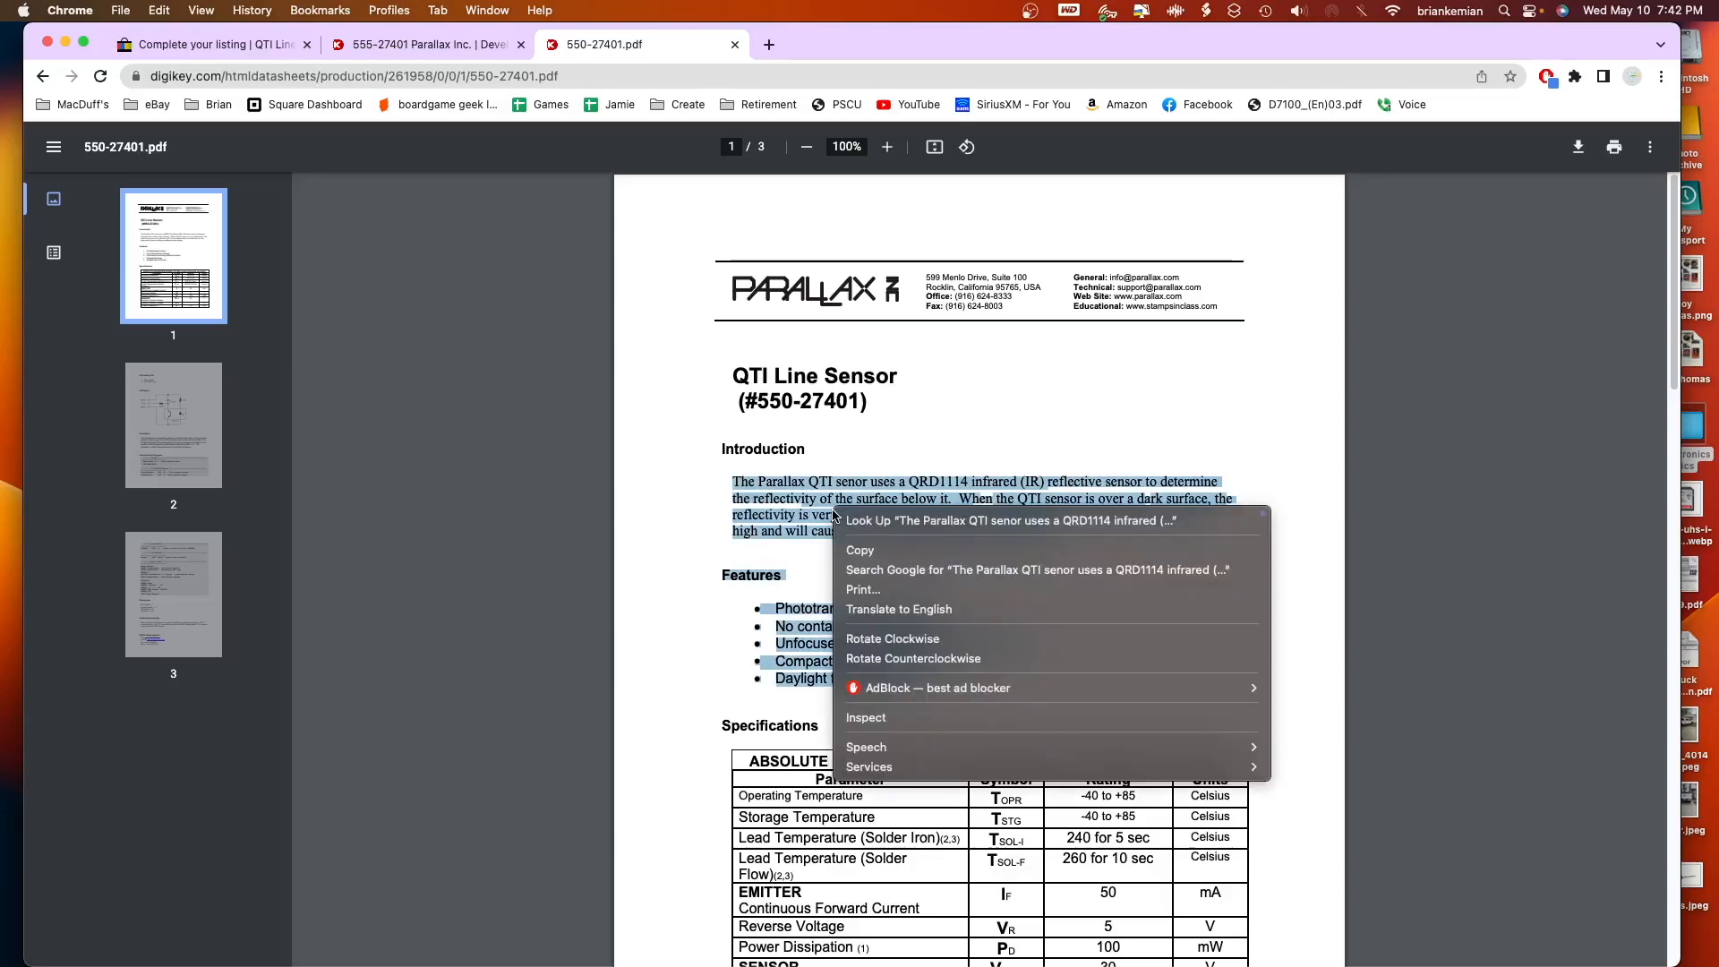
pyautogui.click(852, 549)
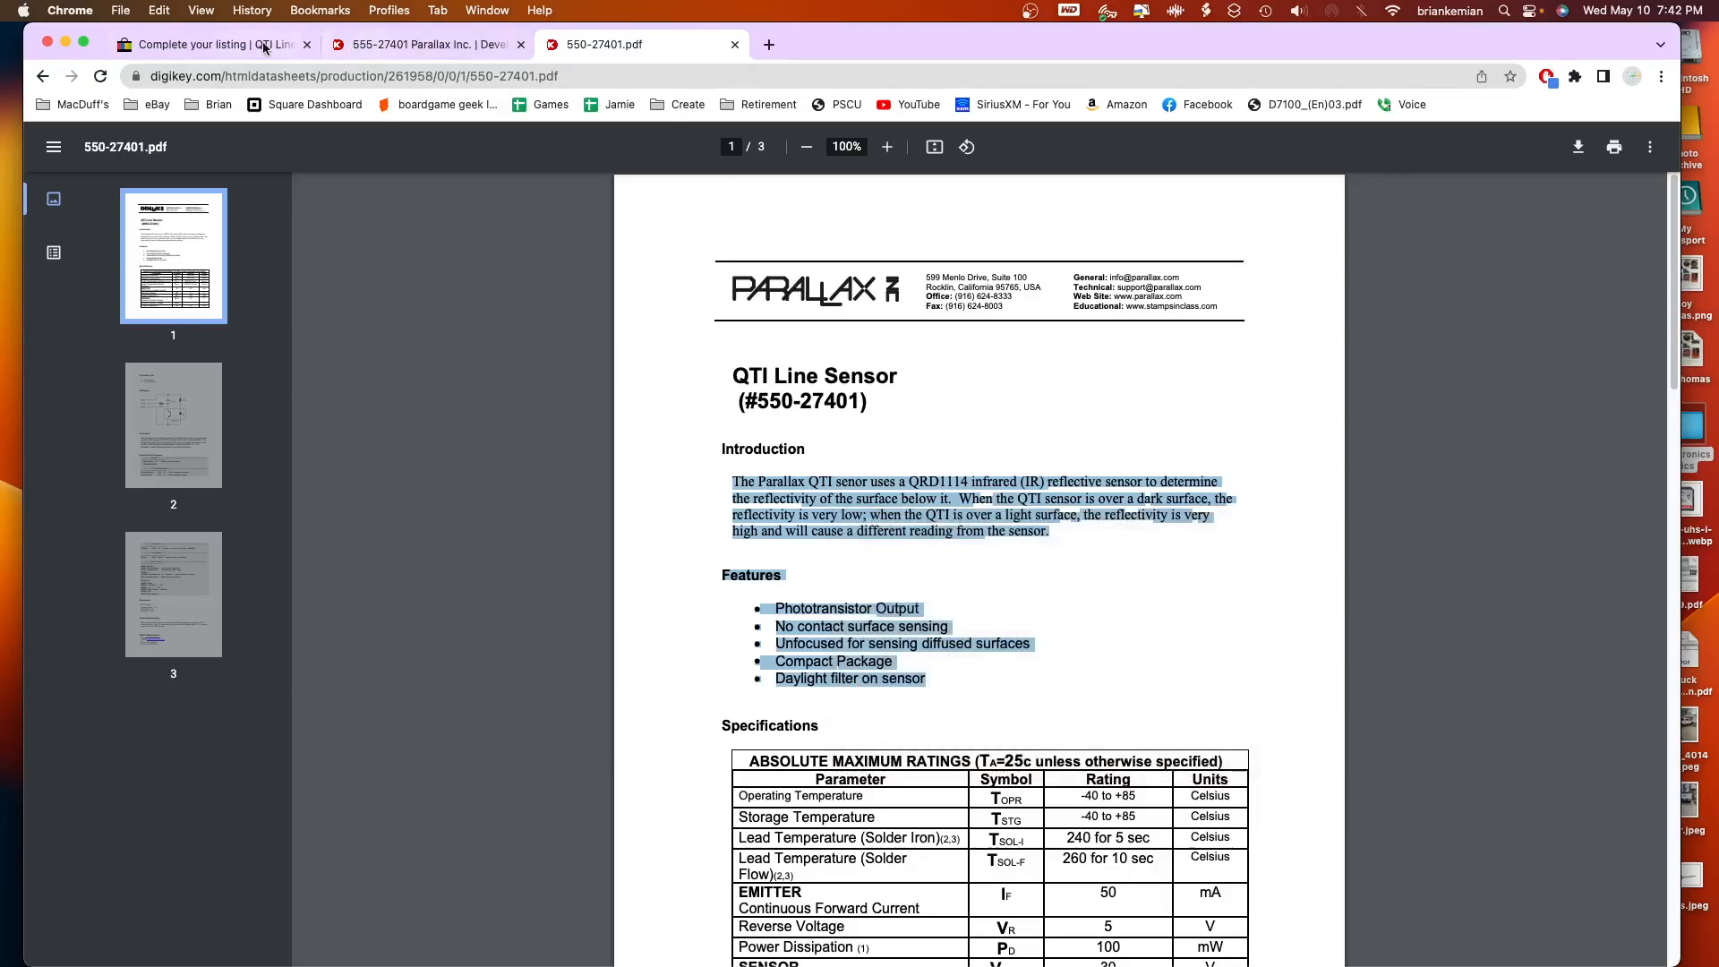
# Paste the copied datasheet text into the eBay listing's description.
pyautogui.click(234, 42)
pyautogui.rightClick(577, 396)
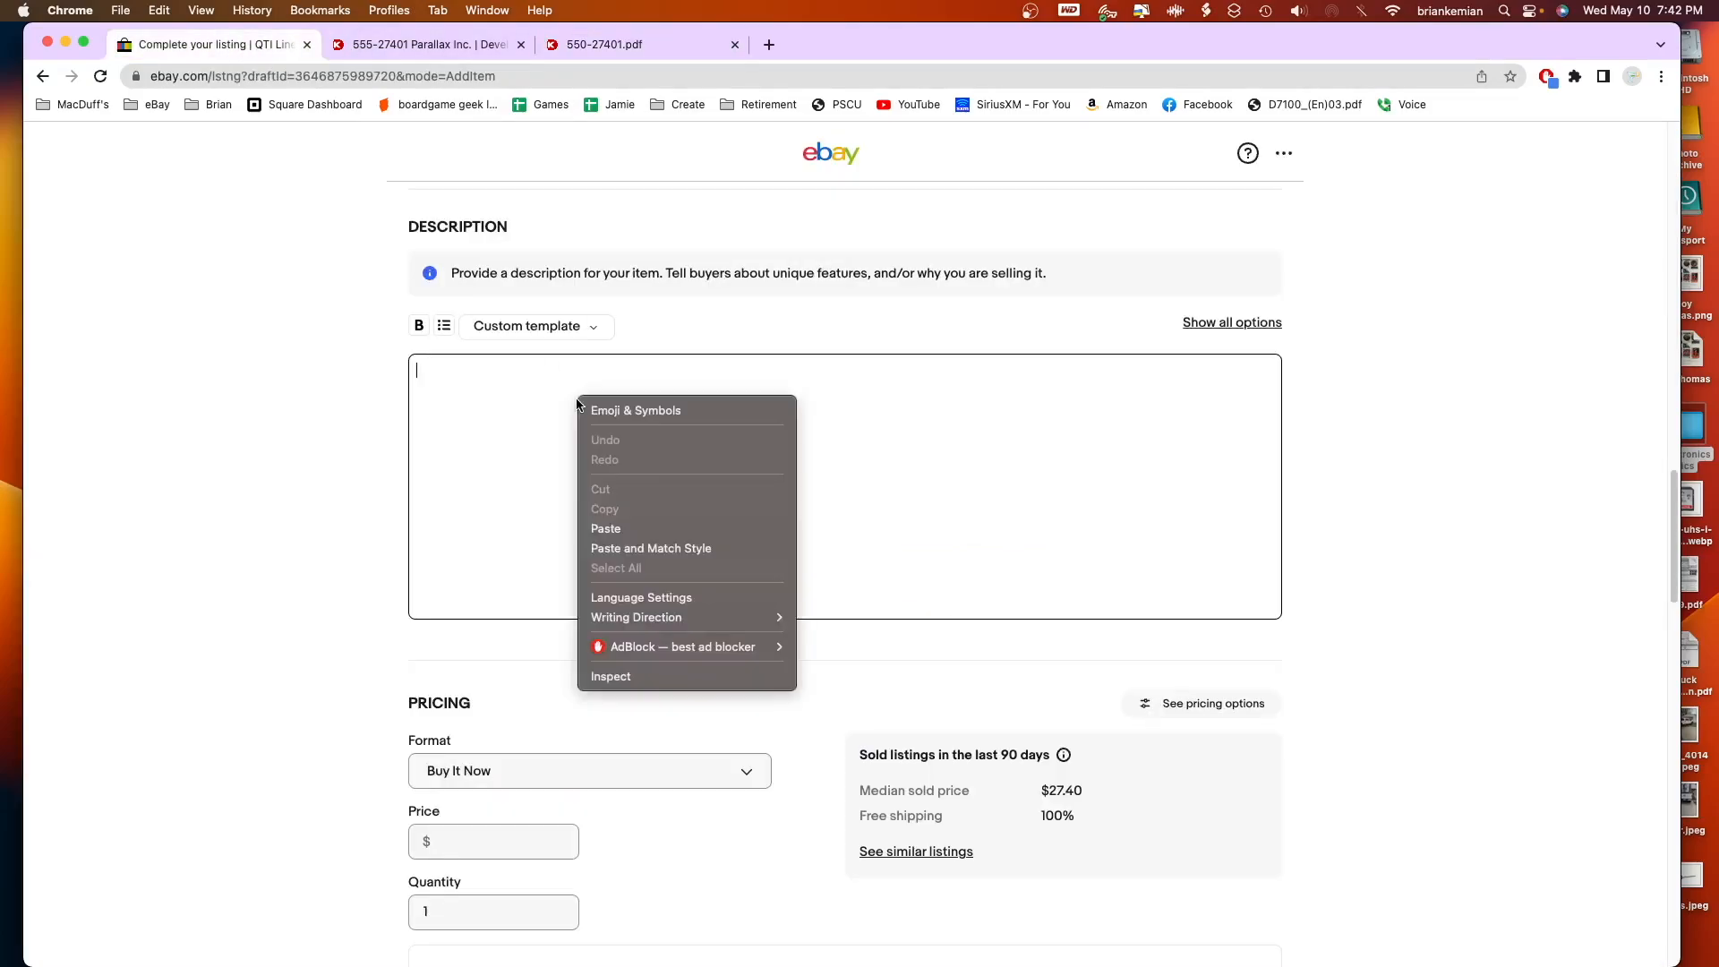
pyautogui.click(607, 529)
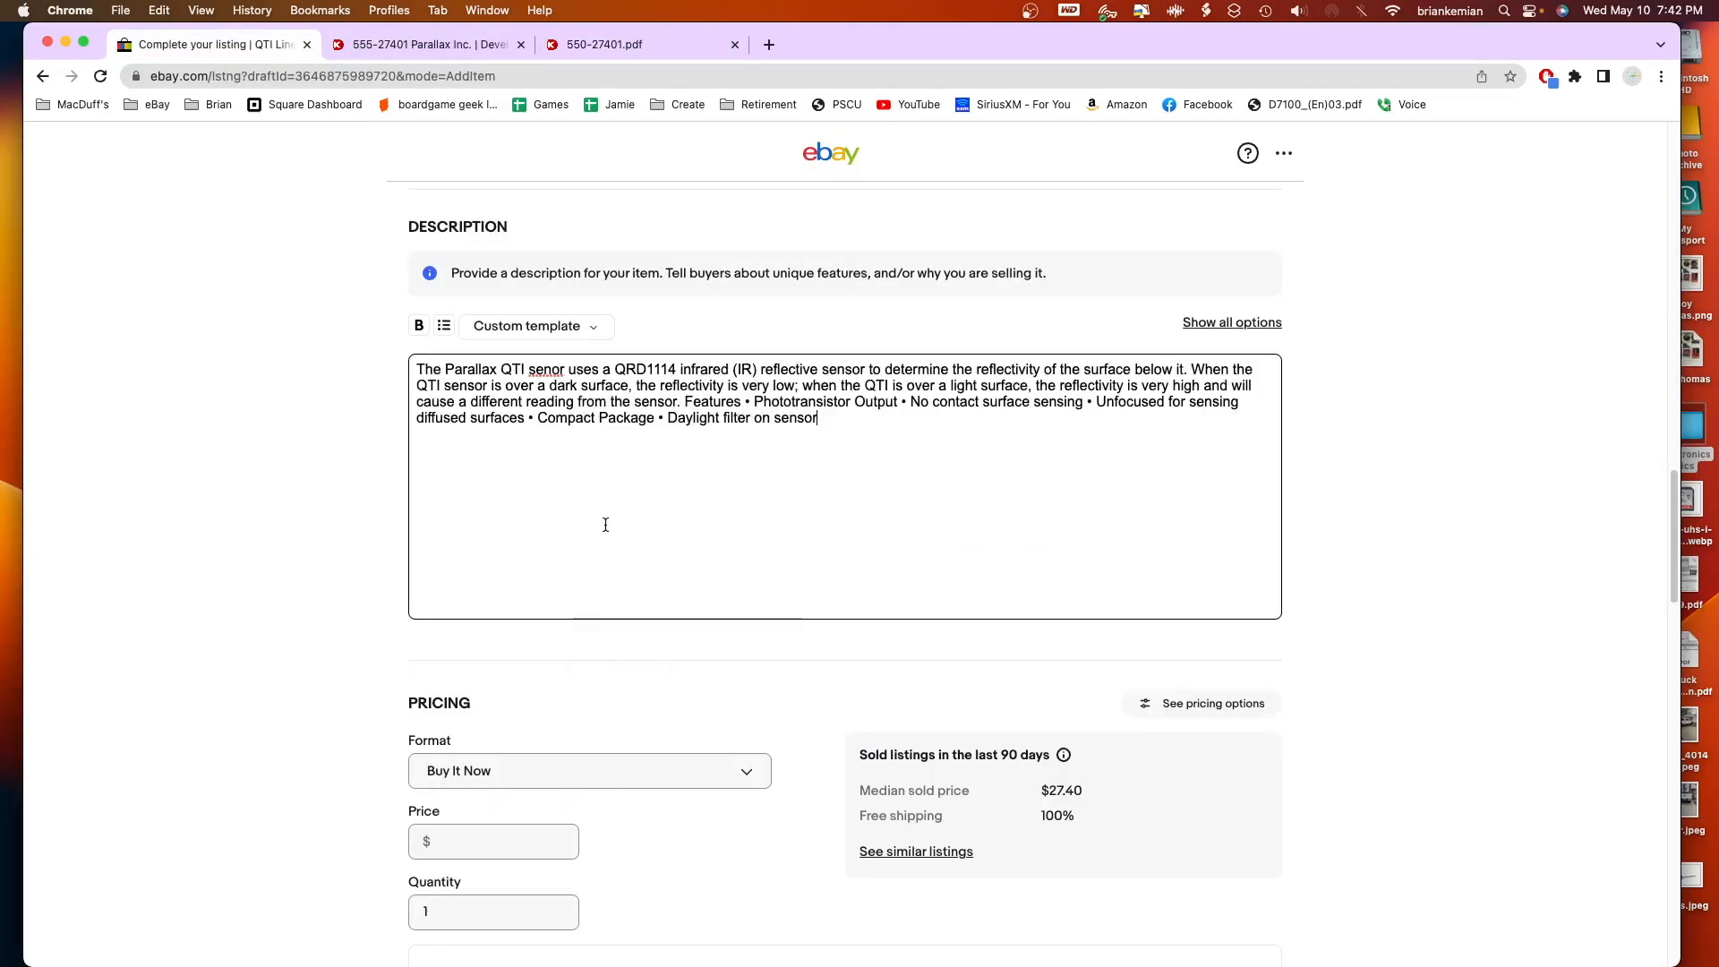
# Compare the price on the Digi-Key product page, and set the listing's price to $7.00 and its quantity to 11.
pyautogui.scroll(-5, 1420, 591)
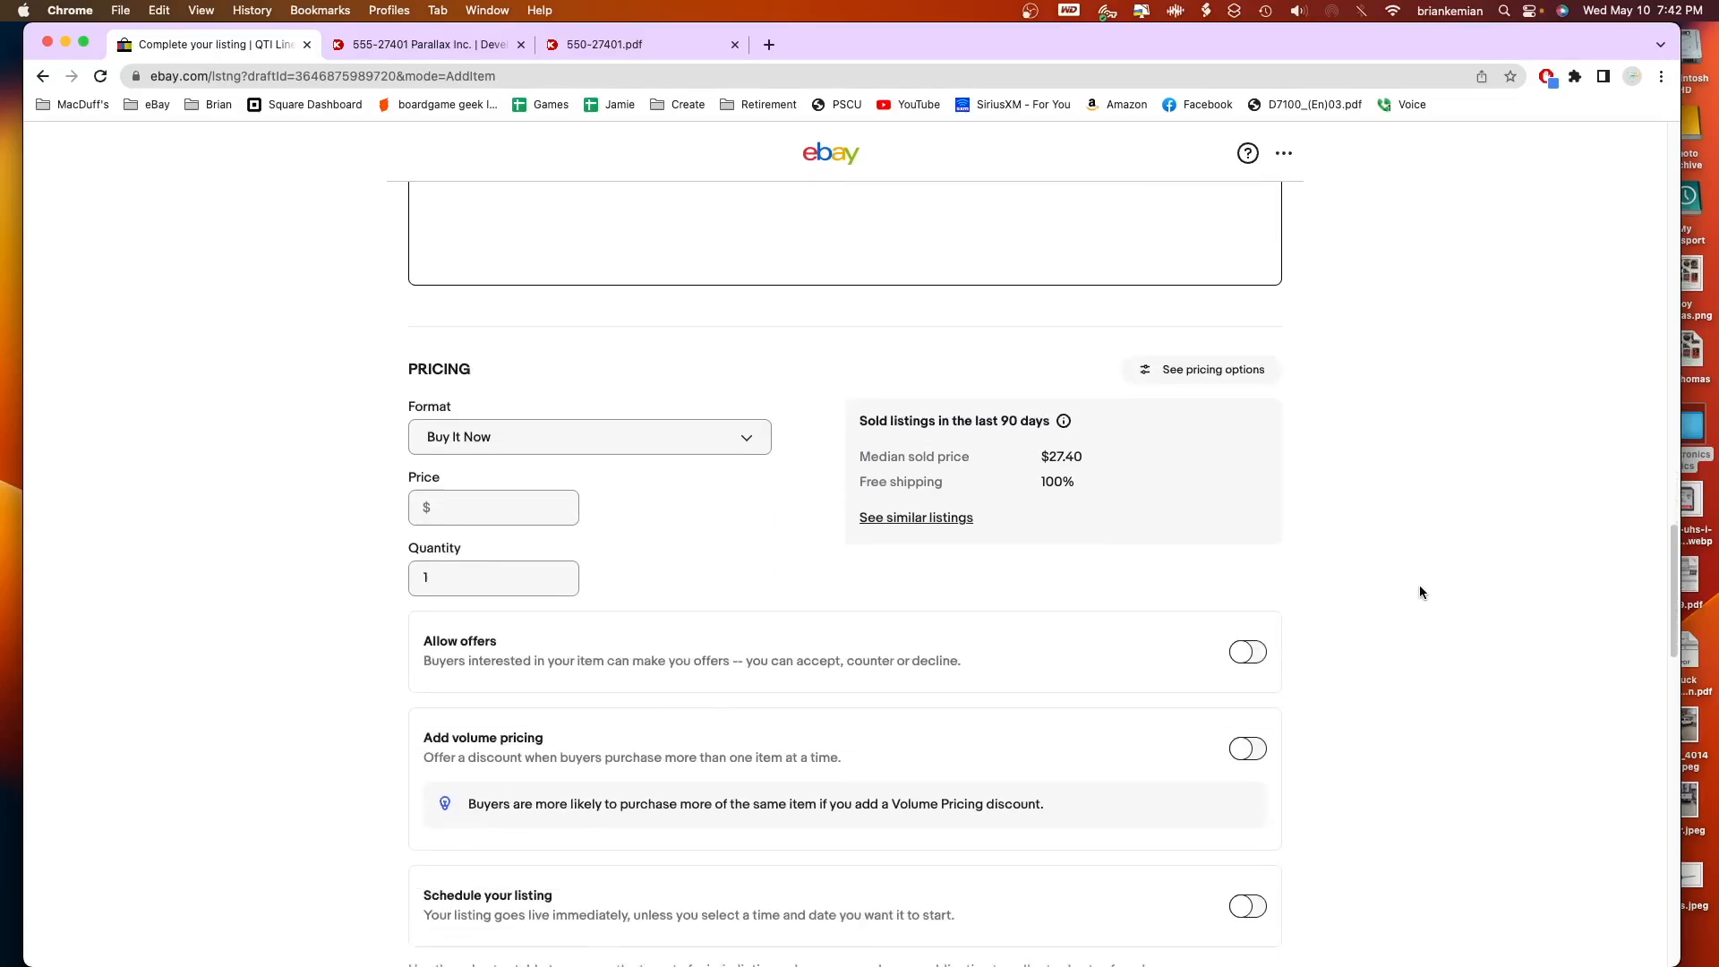
pyautogui.click(511, 382)
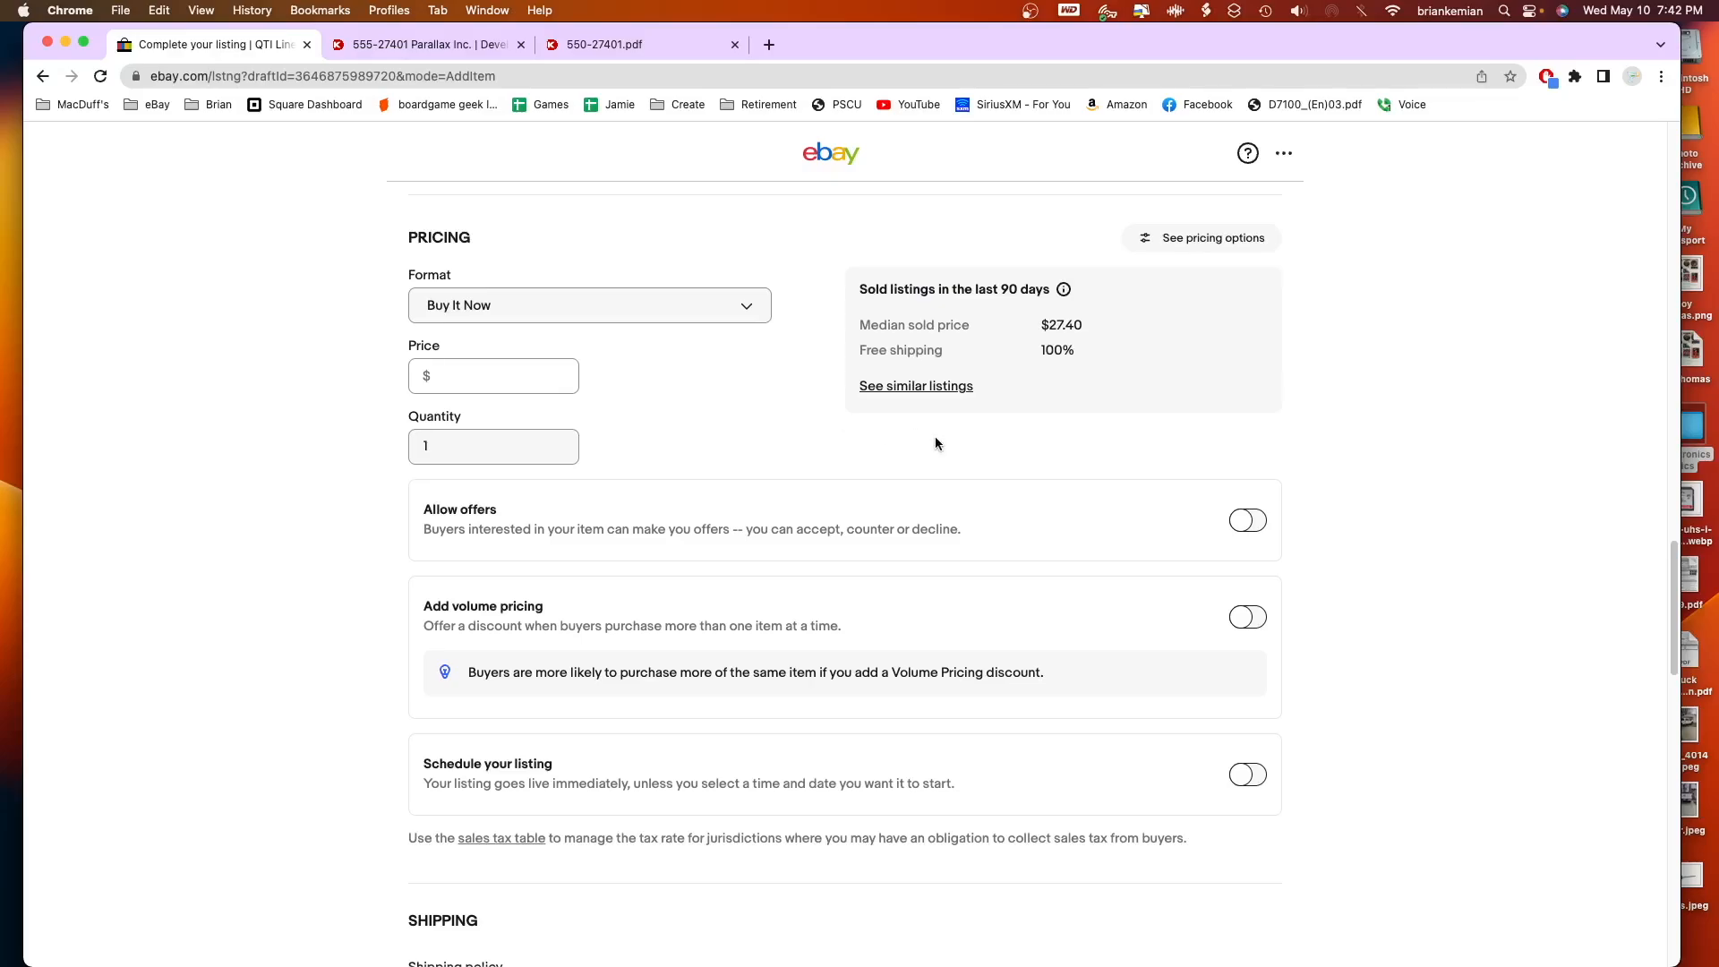
pyautogui.click(414, 44)
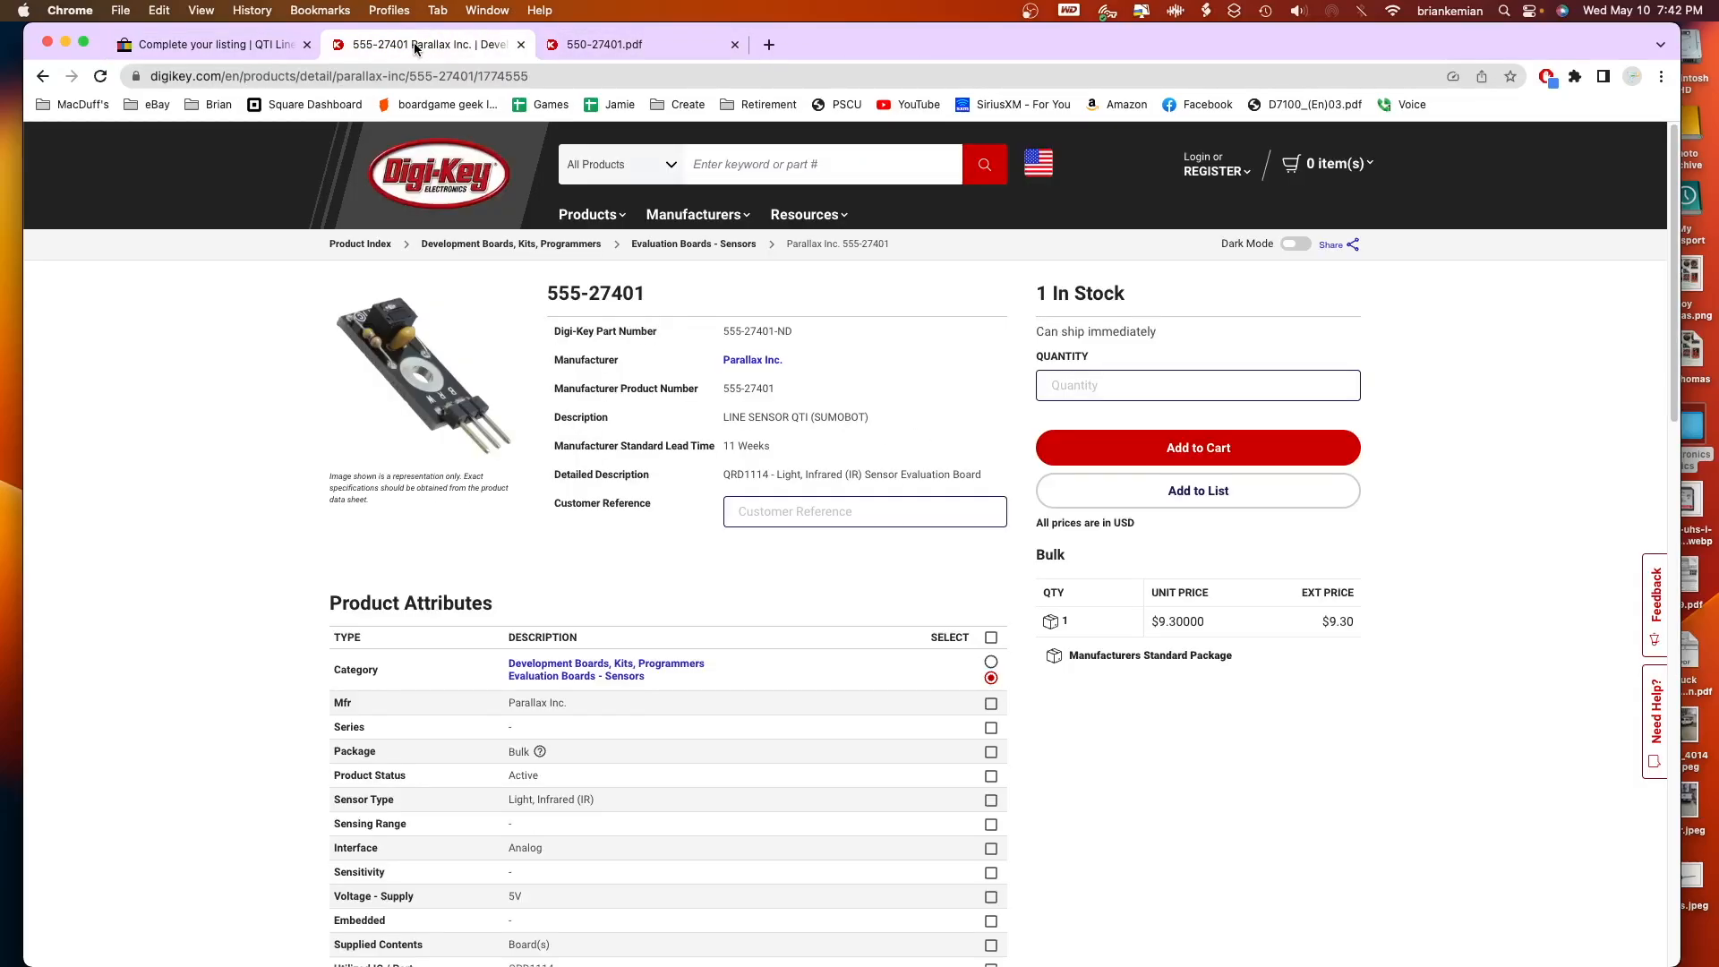
pyautogui.click(193, 50)
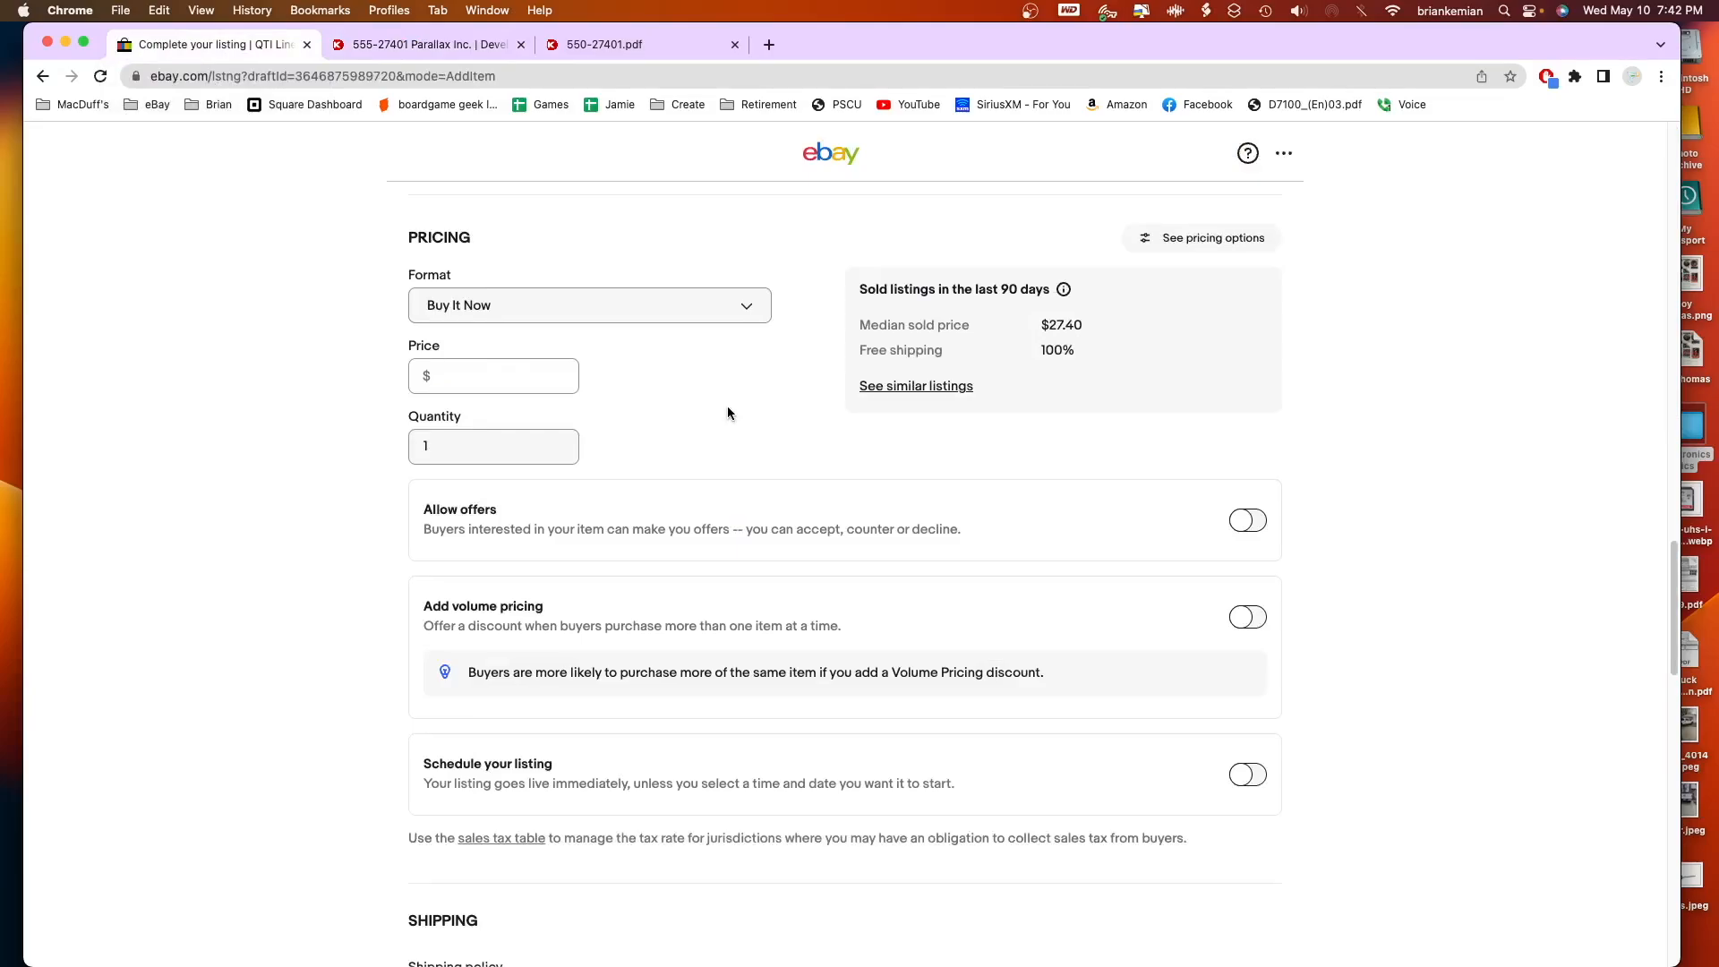
pyautogui.write('7')
pyautogui.click(468, 445)
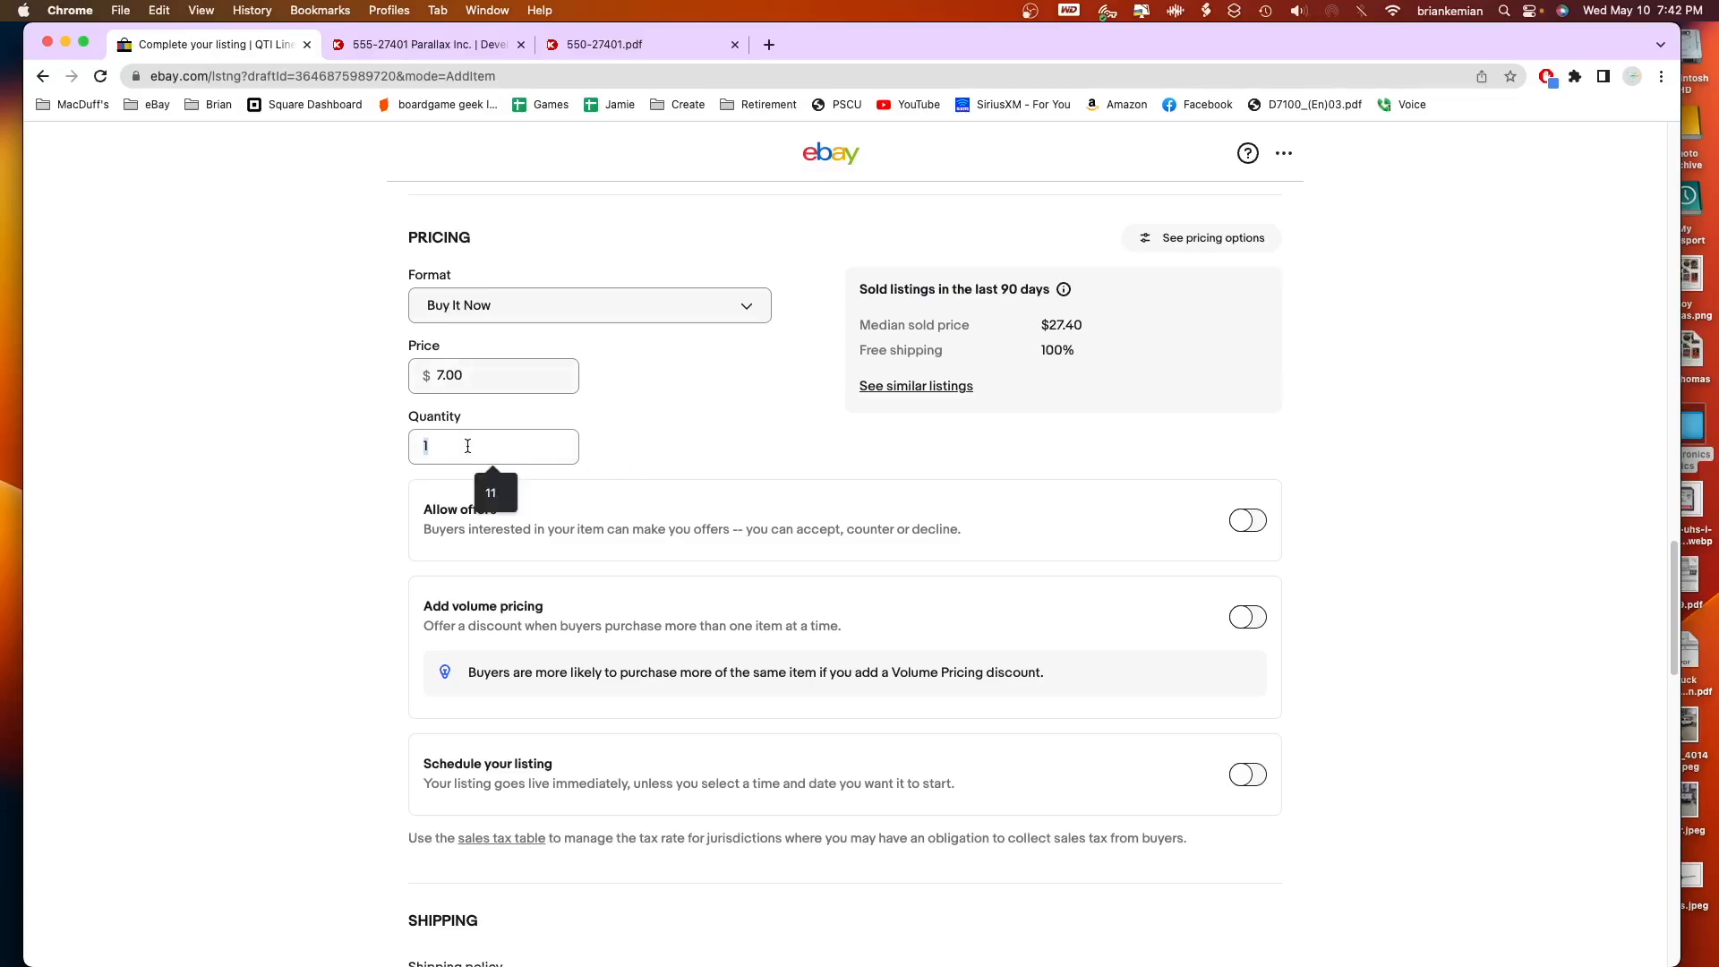
pyautogui.click(493, 491)
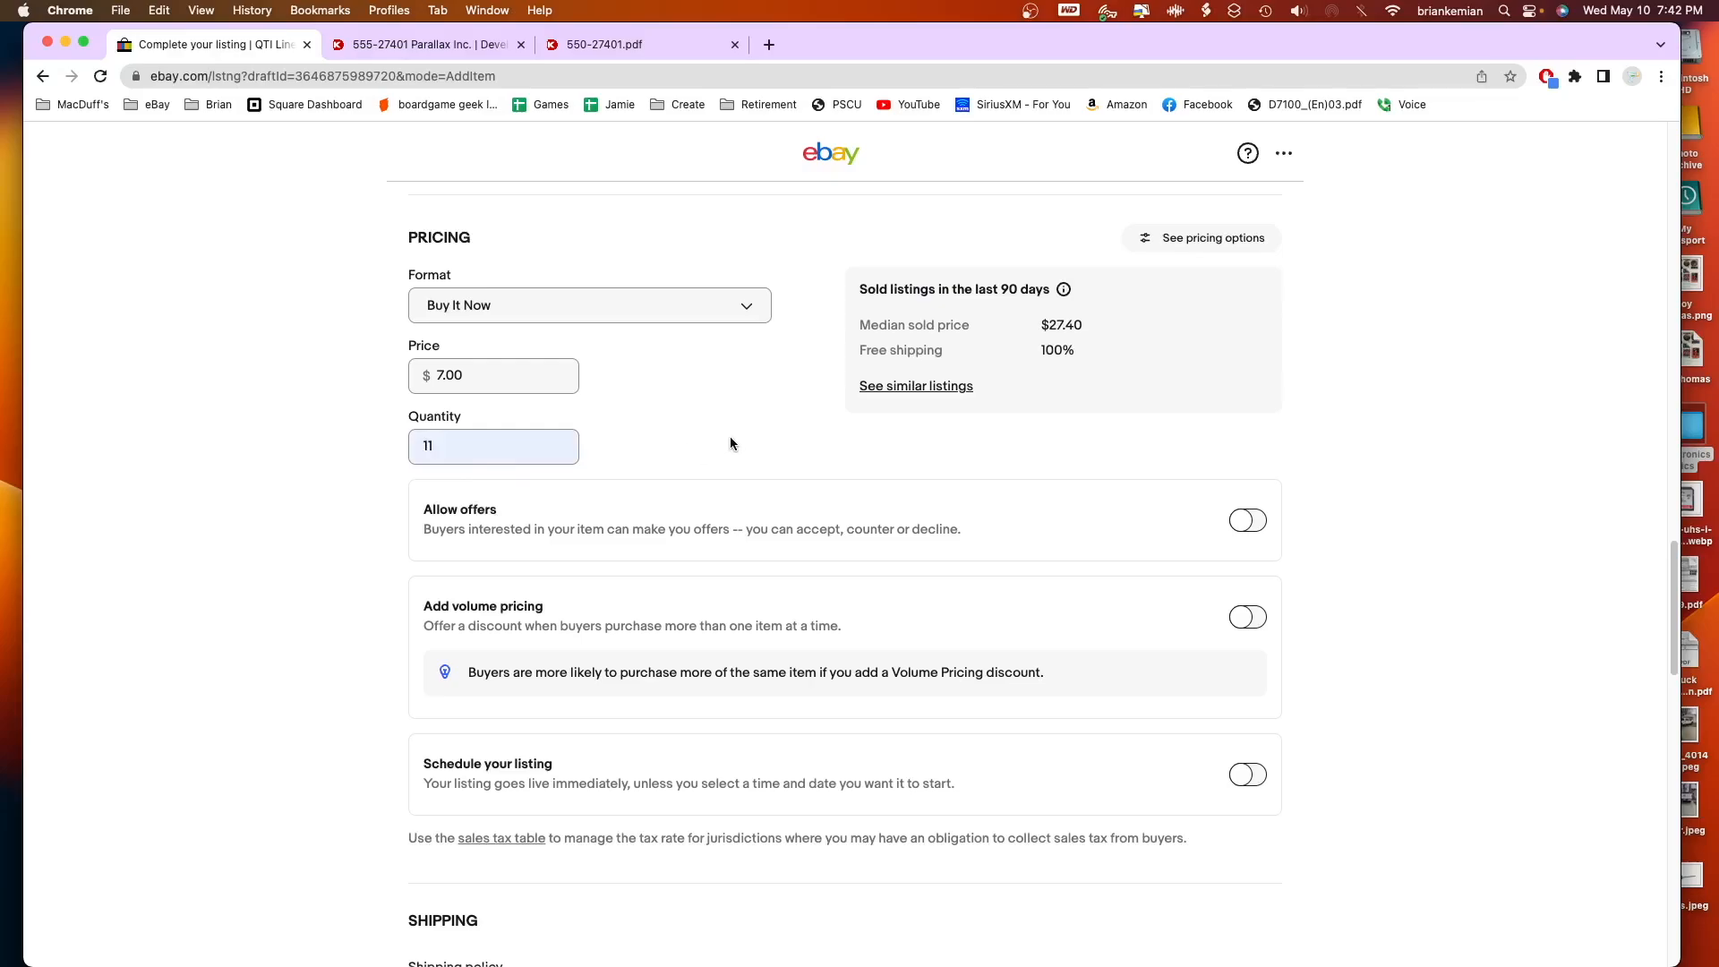
# Turn on volume pricing with discounts of 10% for two items, 15% for three and 20% for four.
pyautogui.scroll(-3, 729, 443)
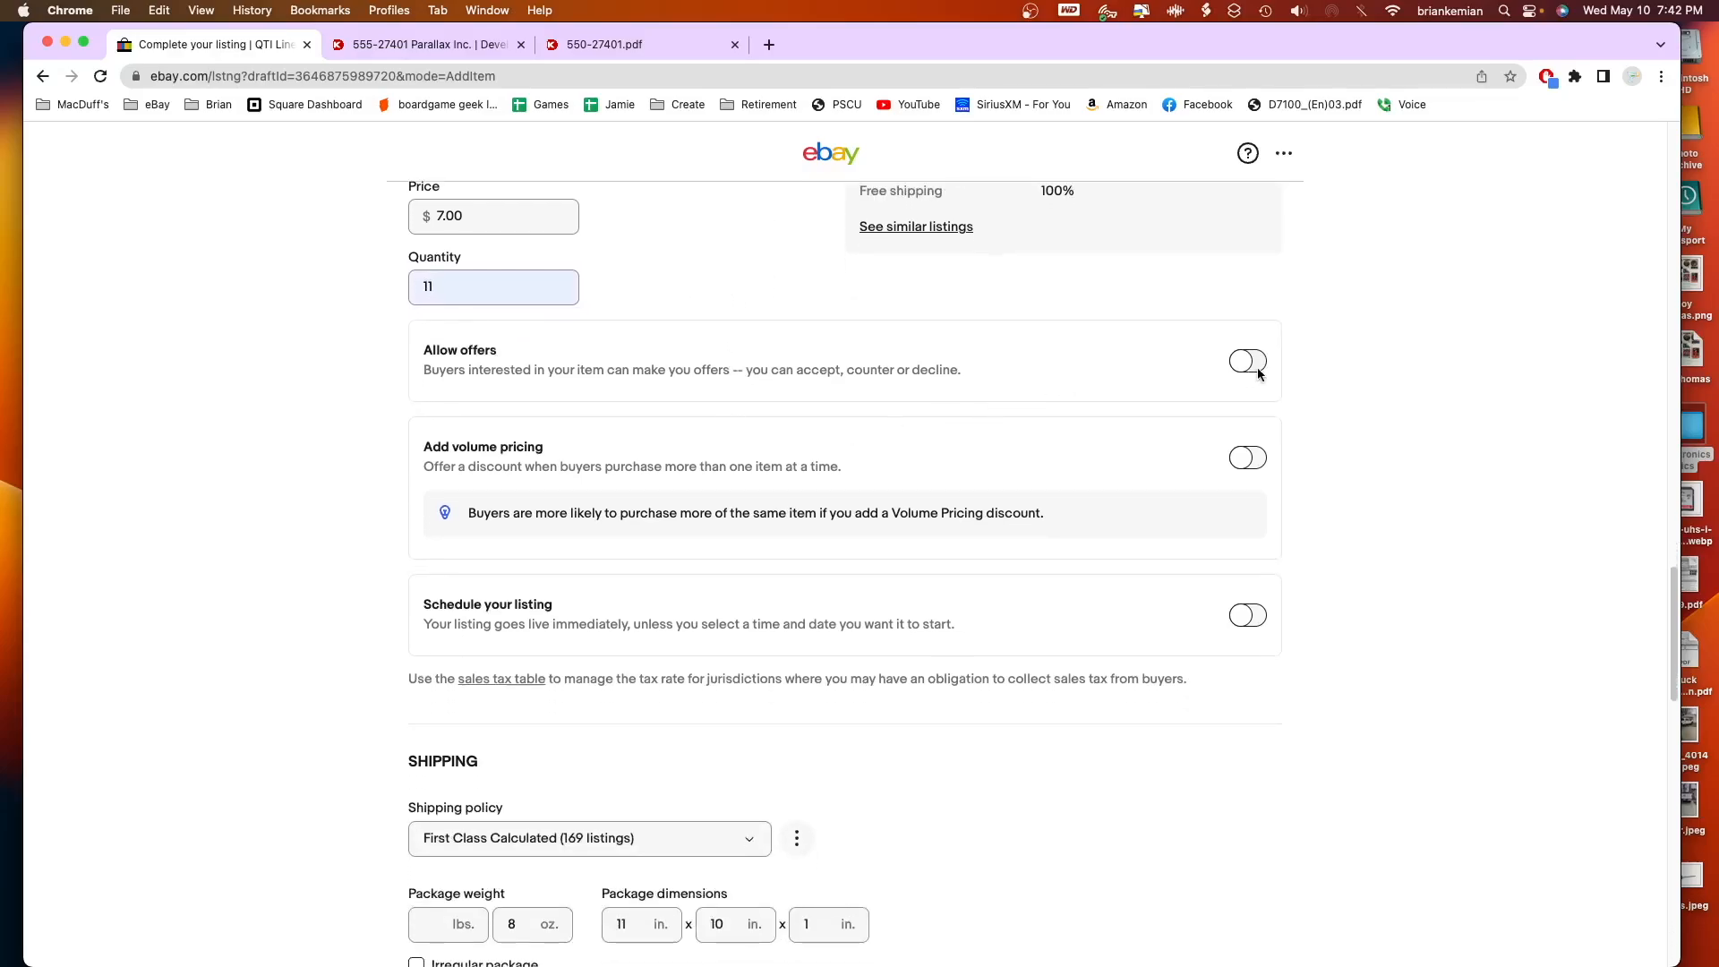
pyautogui.click(1247, 459)
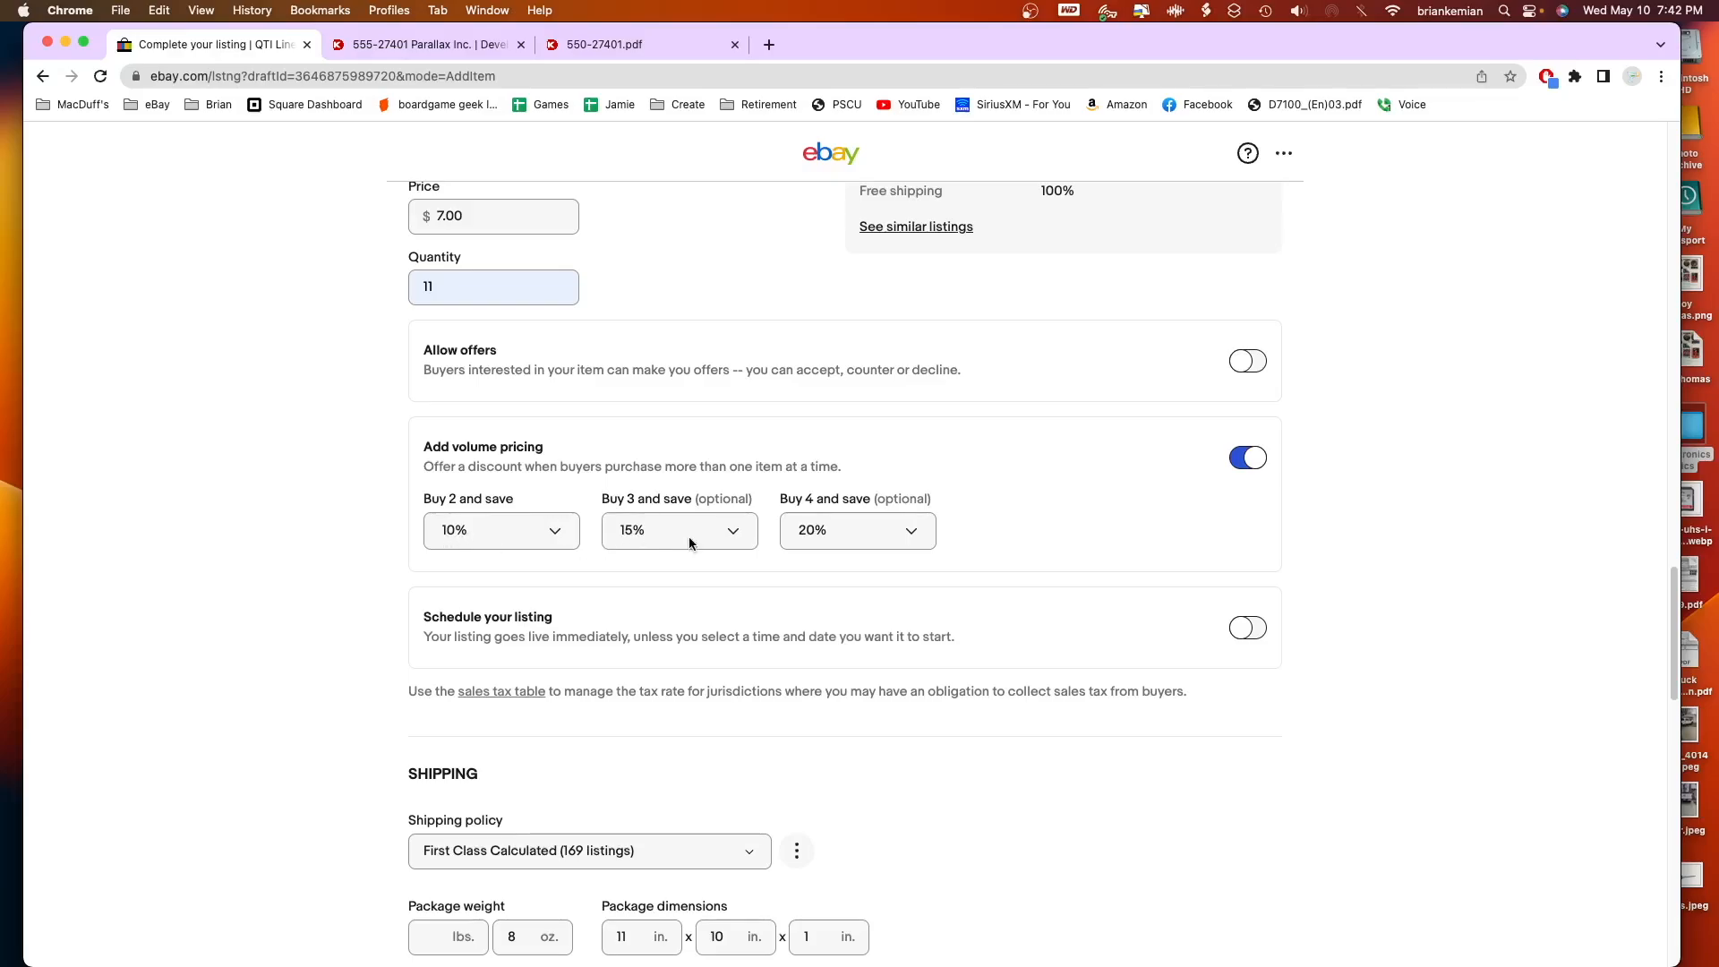
pyautogui.scroll(-5, 1061, 529)
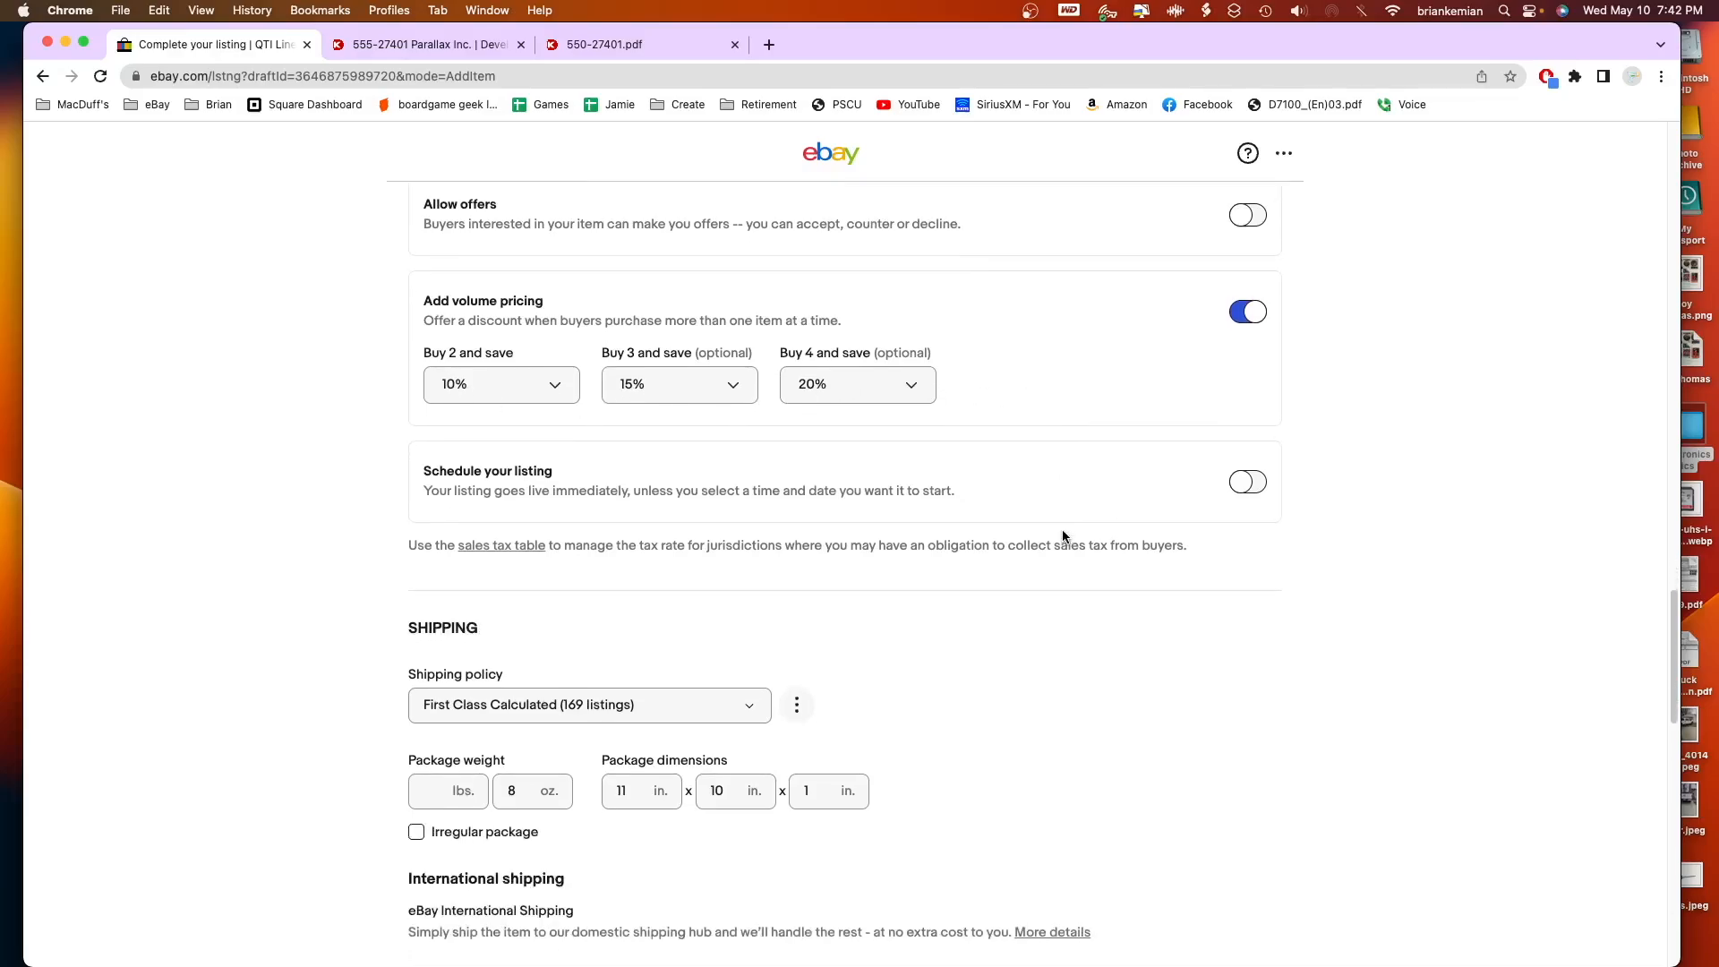
pyautogui.scroll(-5, 961, 469)
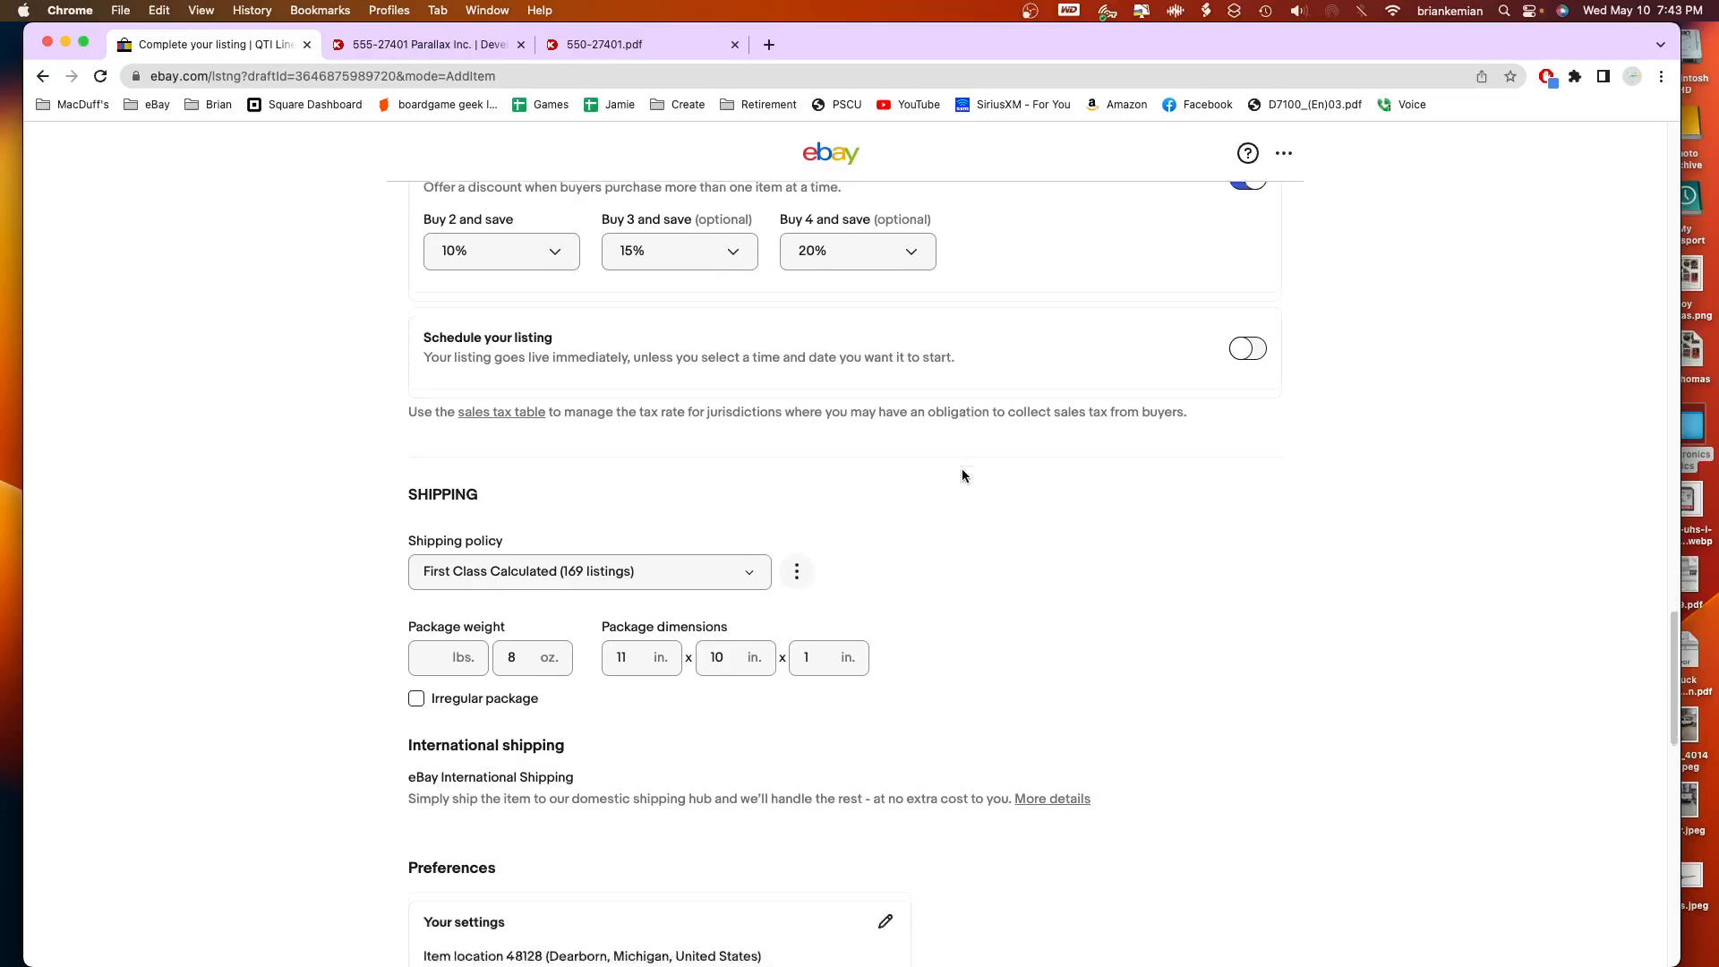
pyautogui.scroll(5, 1199, 303)
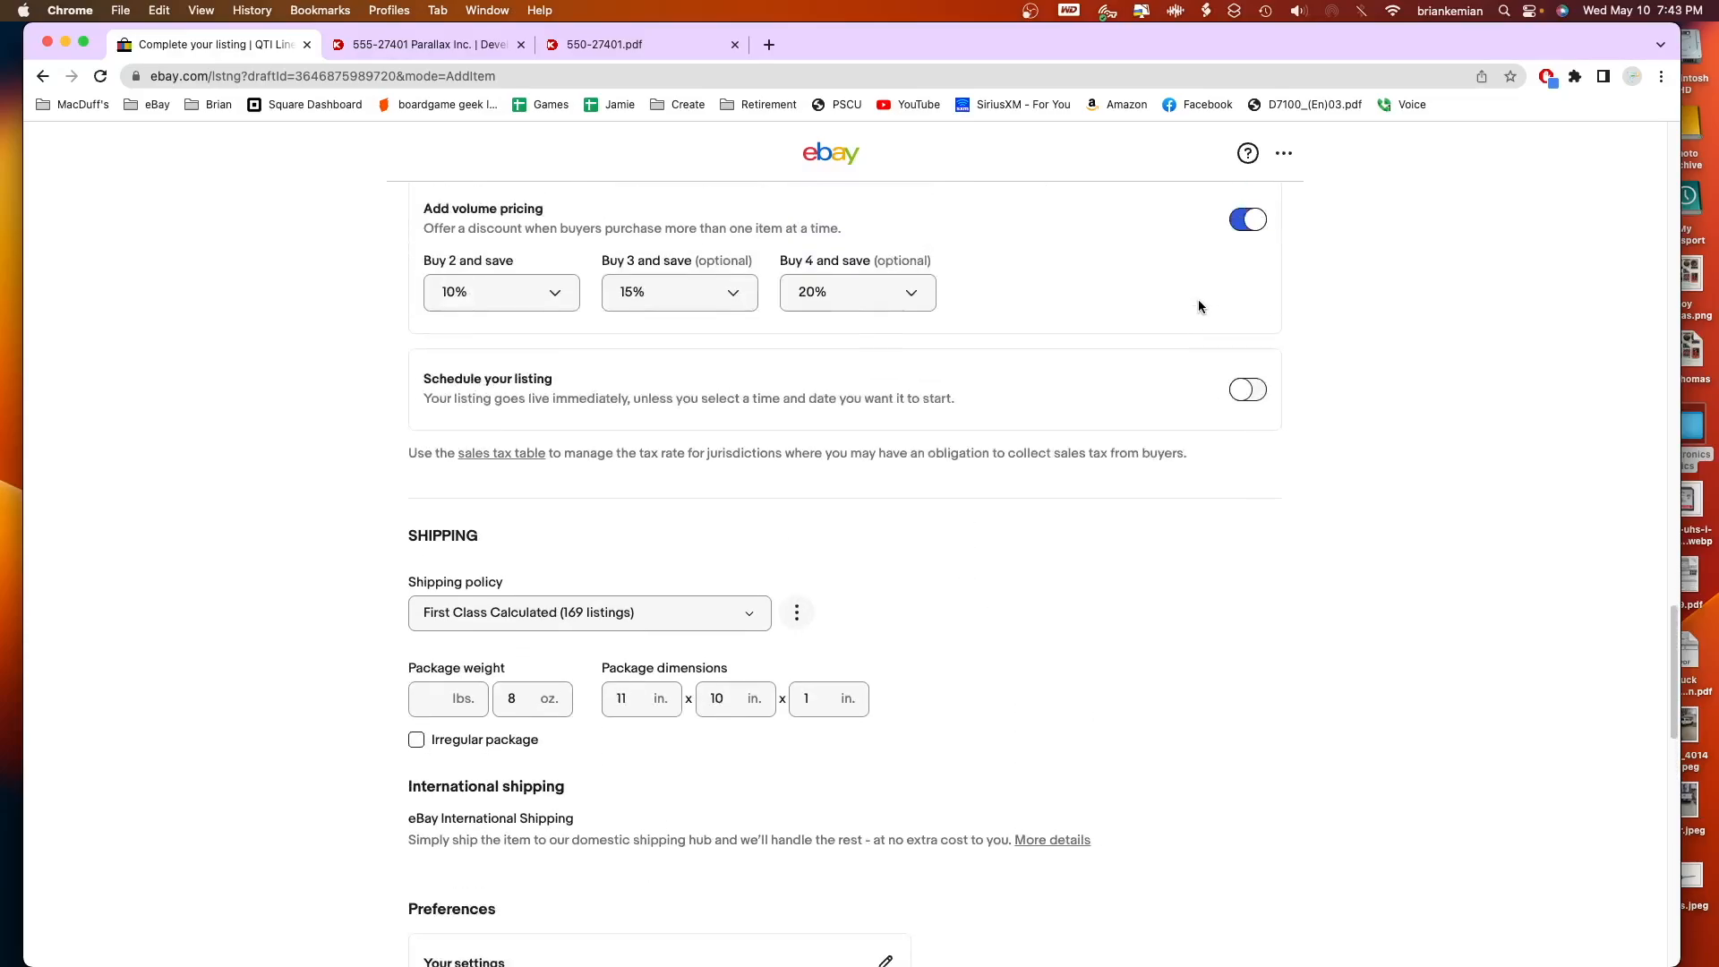
# Set the package weight in the shipping section to 4 oz.
pyautogui.scroll(-7, 1161, 532)
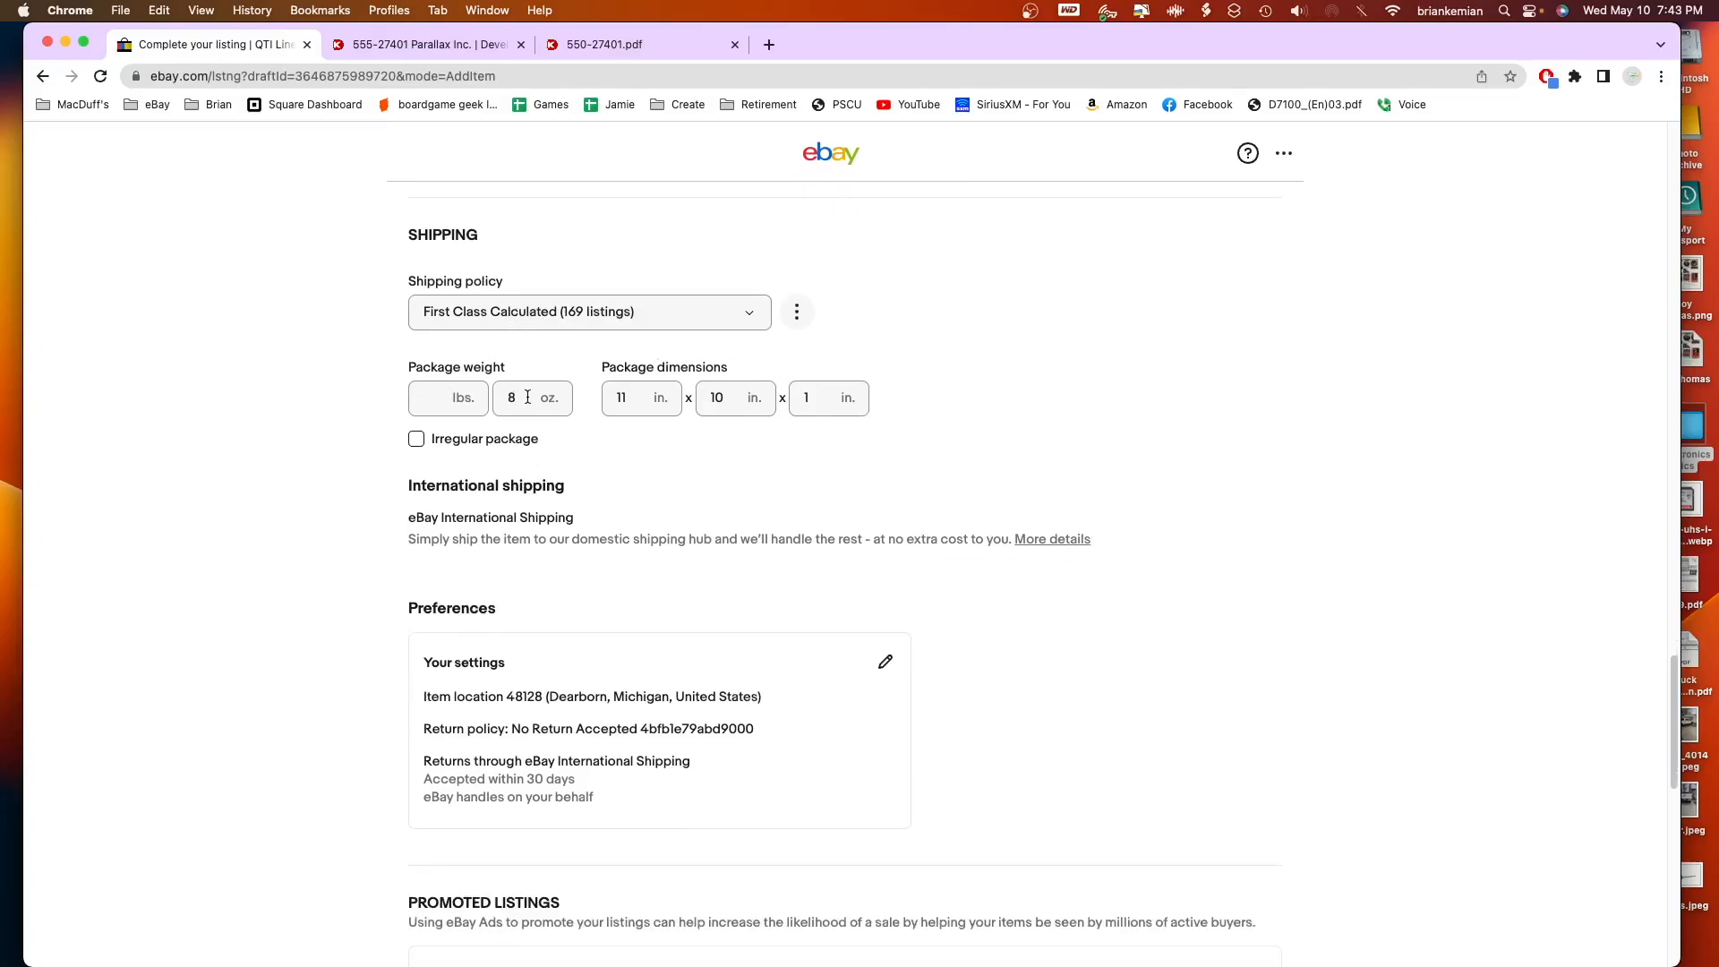
pyautogui.moveTo(514, 397); pyautogui.dragTo(503, 396)
pyautogui.write('4')
# Turn on Promoted Listings Advanced for the listing with the $1.00 campaign daily budget.
pyautogui.scroll(-5, 1012, 486)
pyautogui.scroll(-5, 1013, 488)
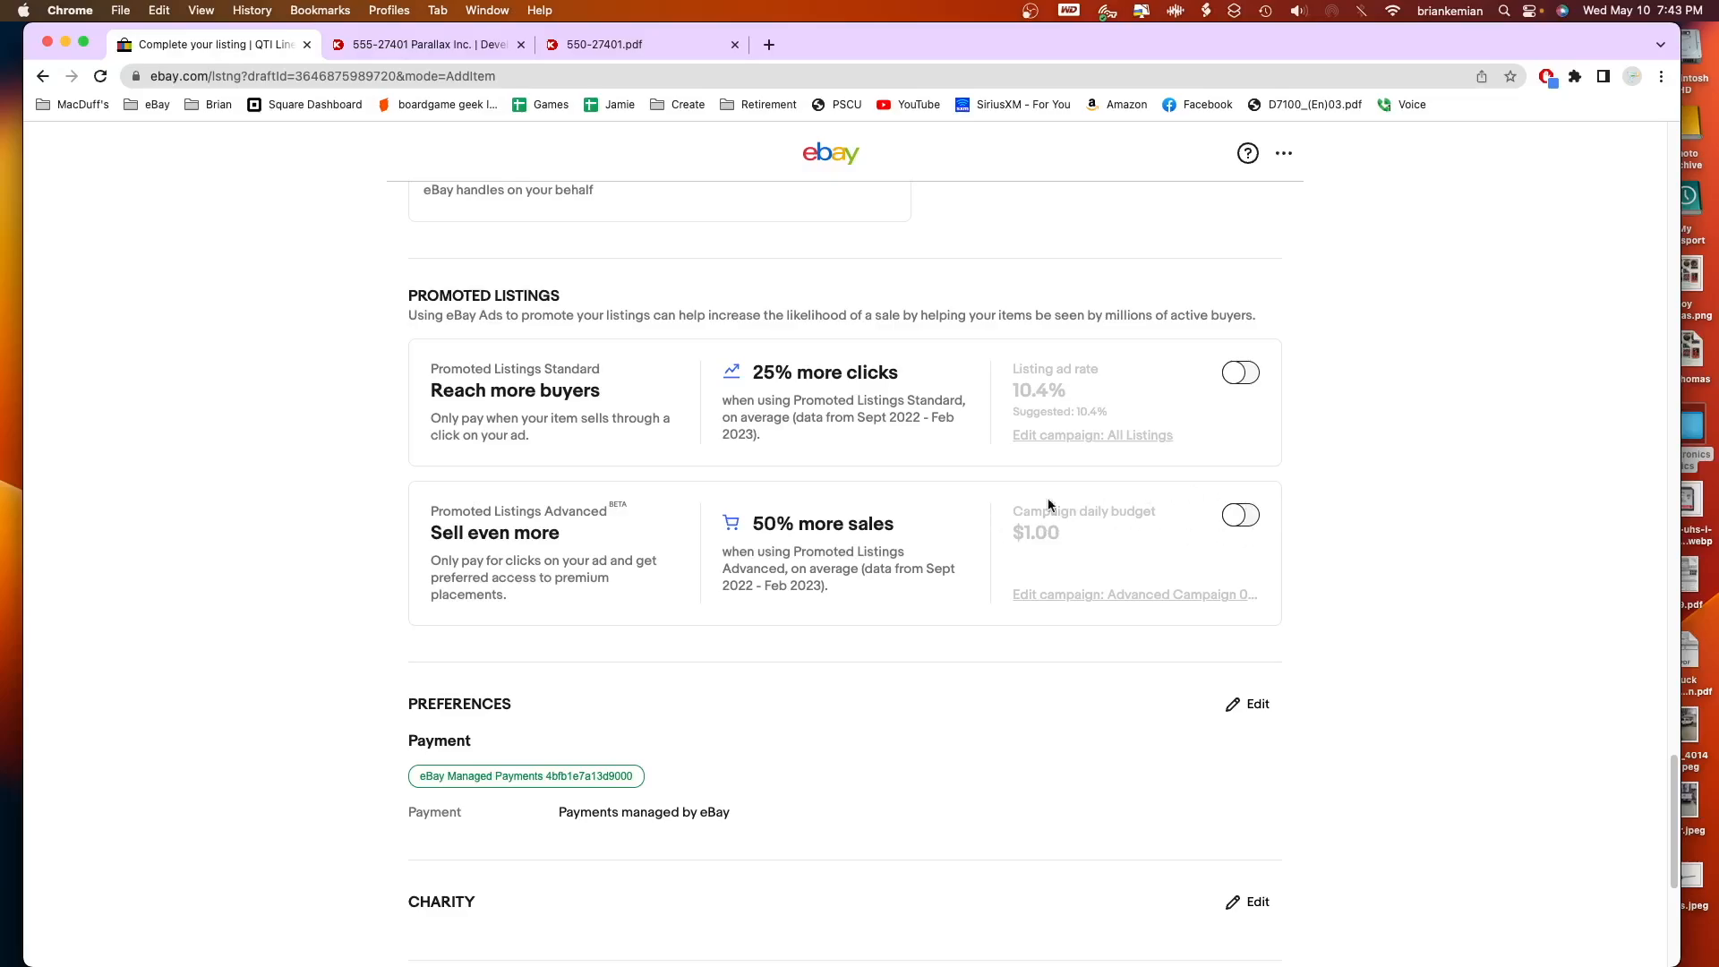
pyautogui.click(1252, 515)
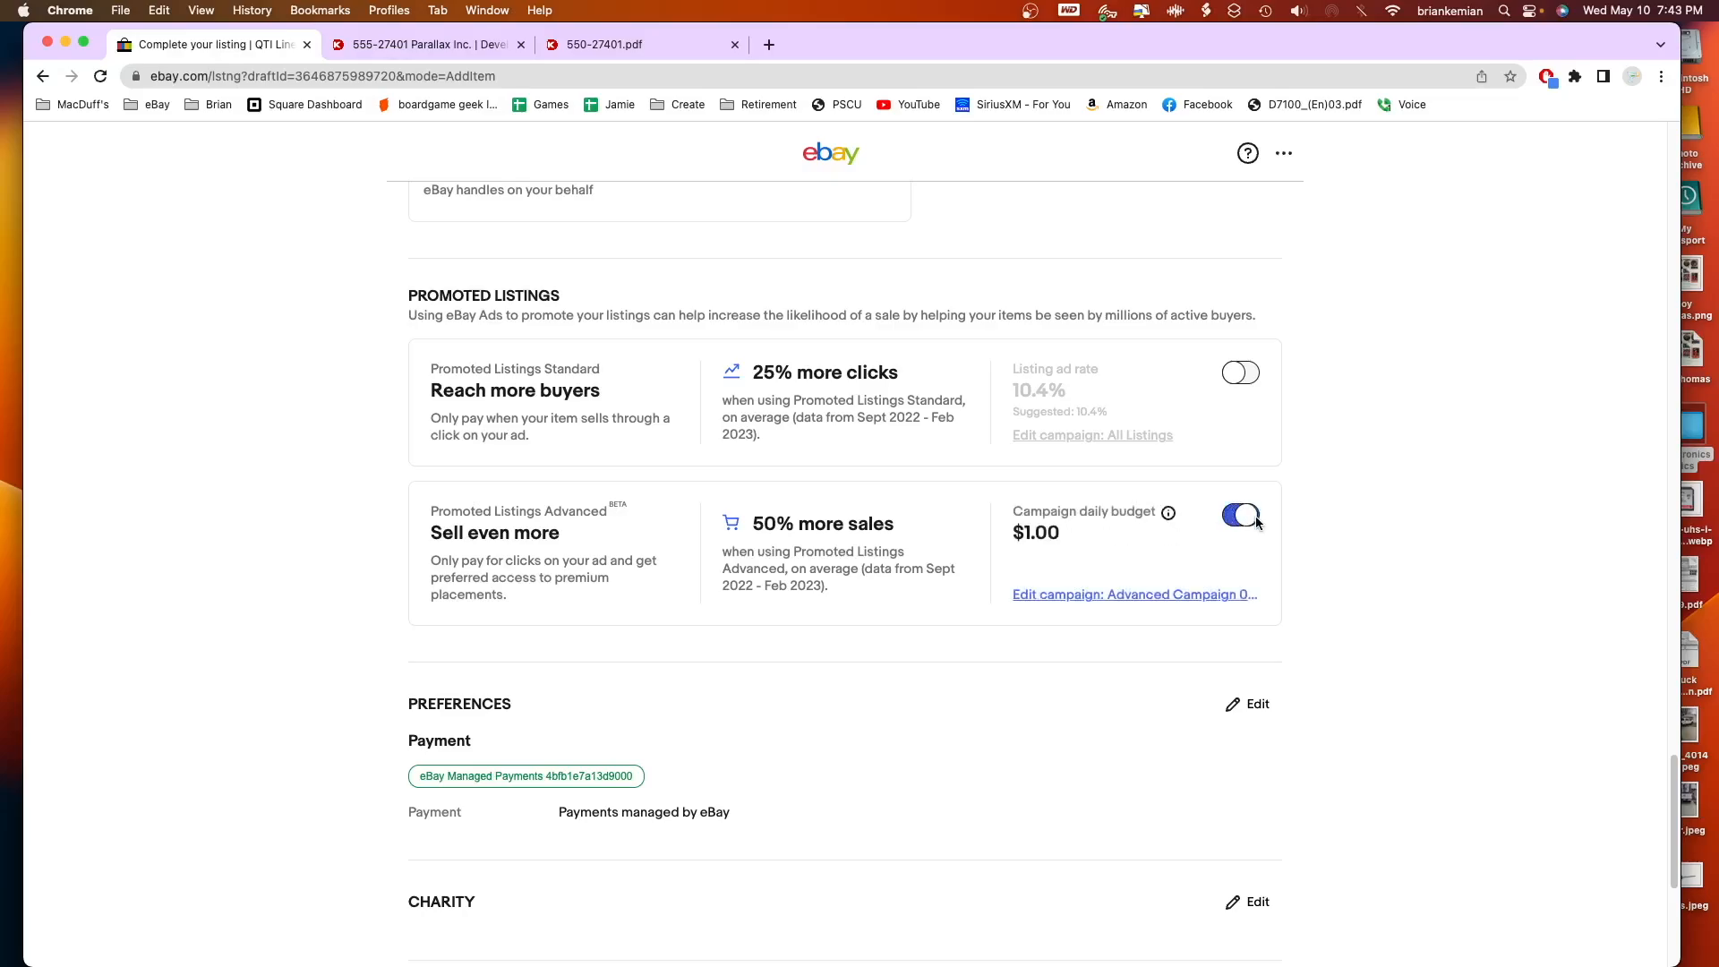
# Turn on Promoted Listings Standard for the listing at the suggested 10.4% ad rate, and publish the listing.
pyautogui.click(1253, 376)
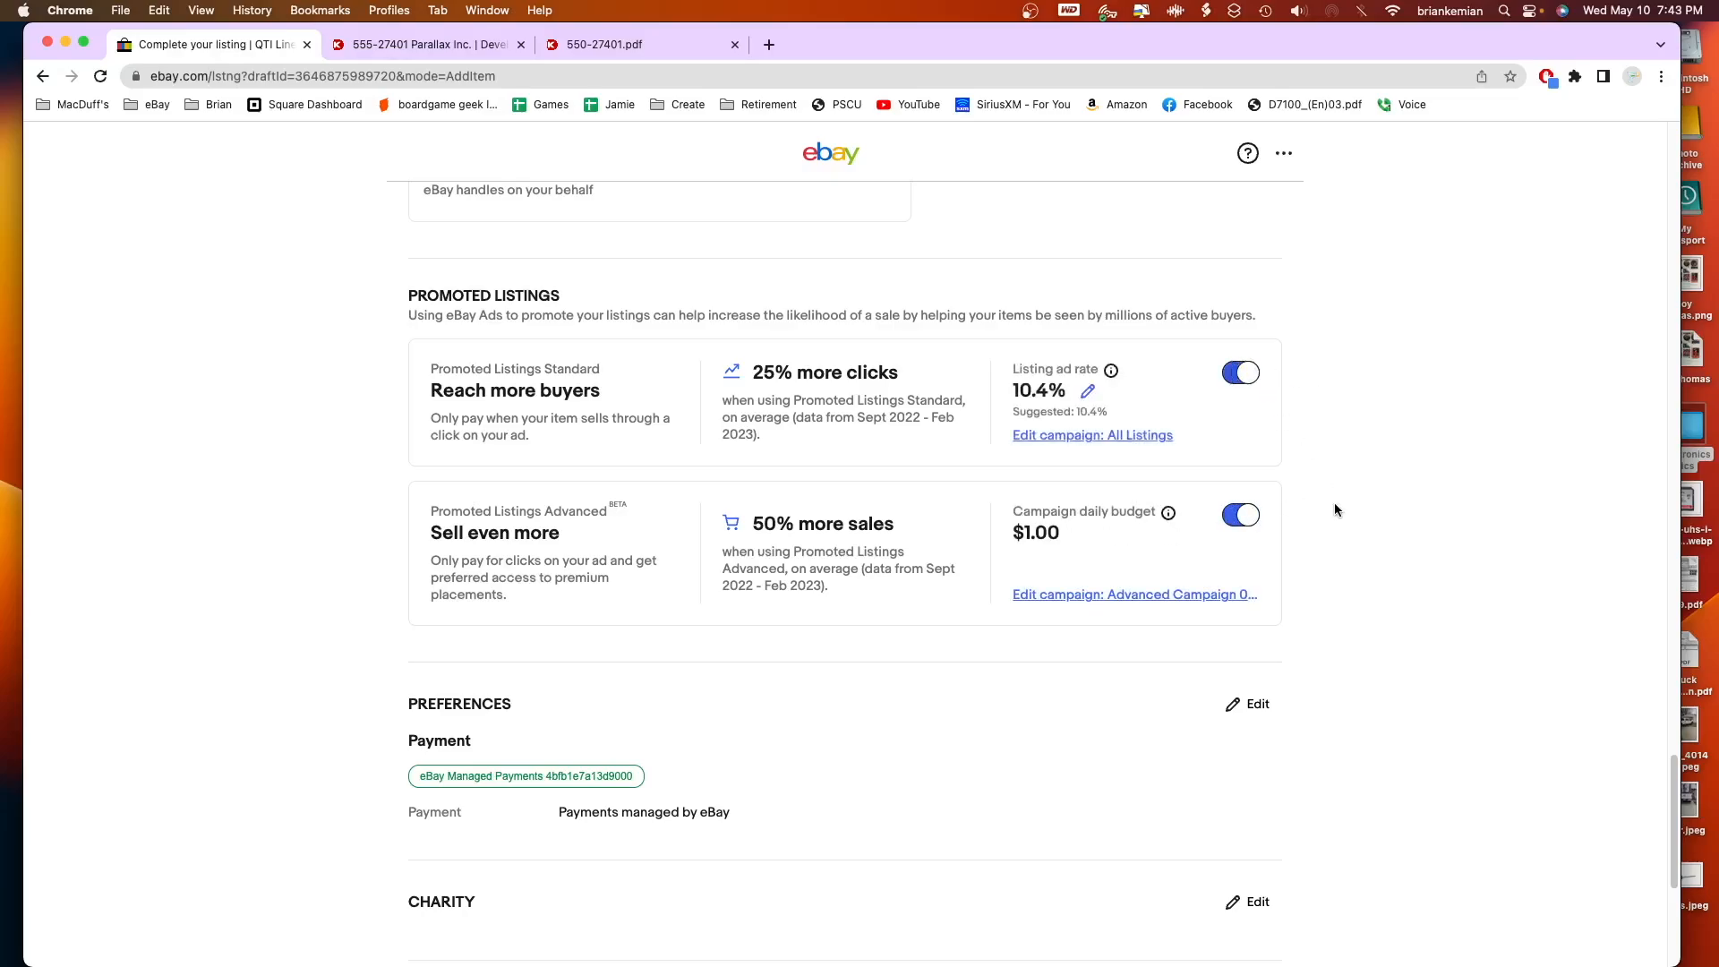
pyautogui.scroll(-1, 1334, 509)
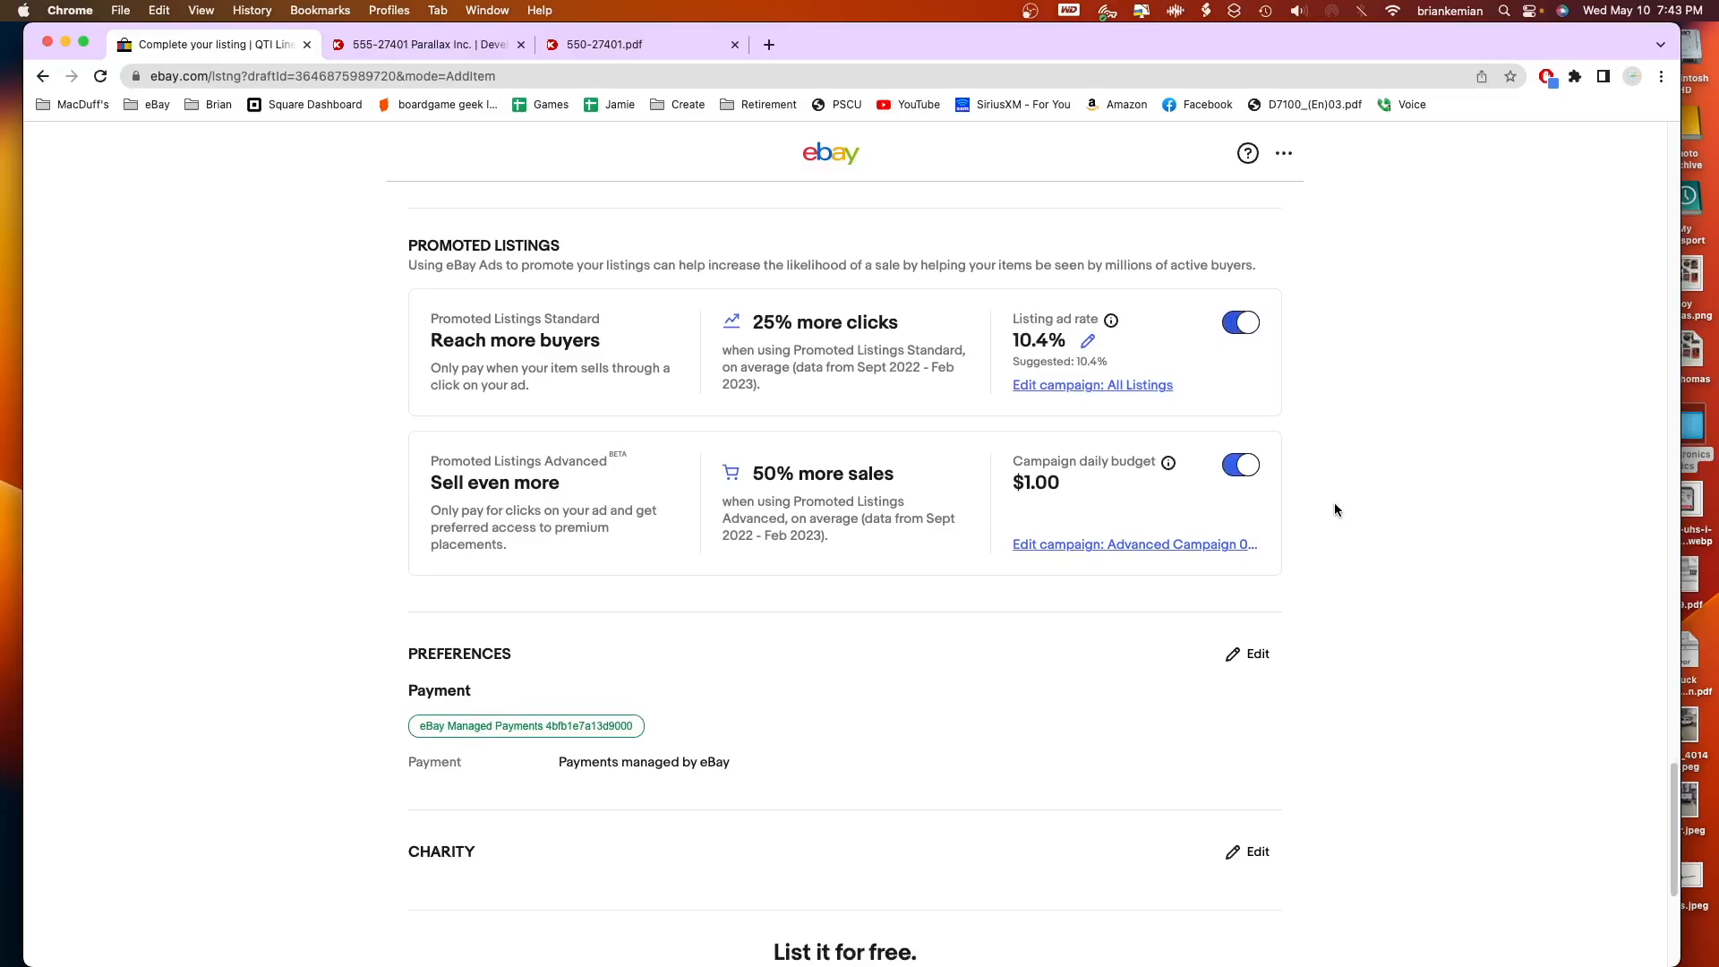
pyautogui.scroll(-5, 1334, 507)
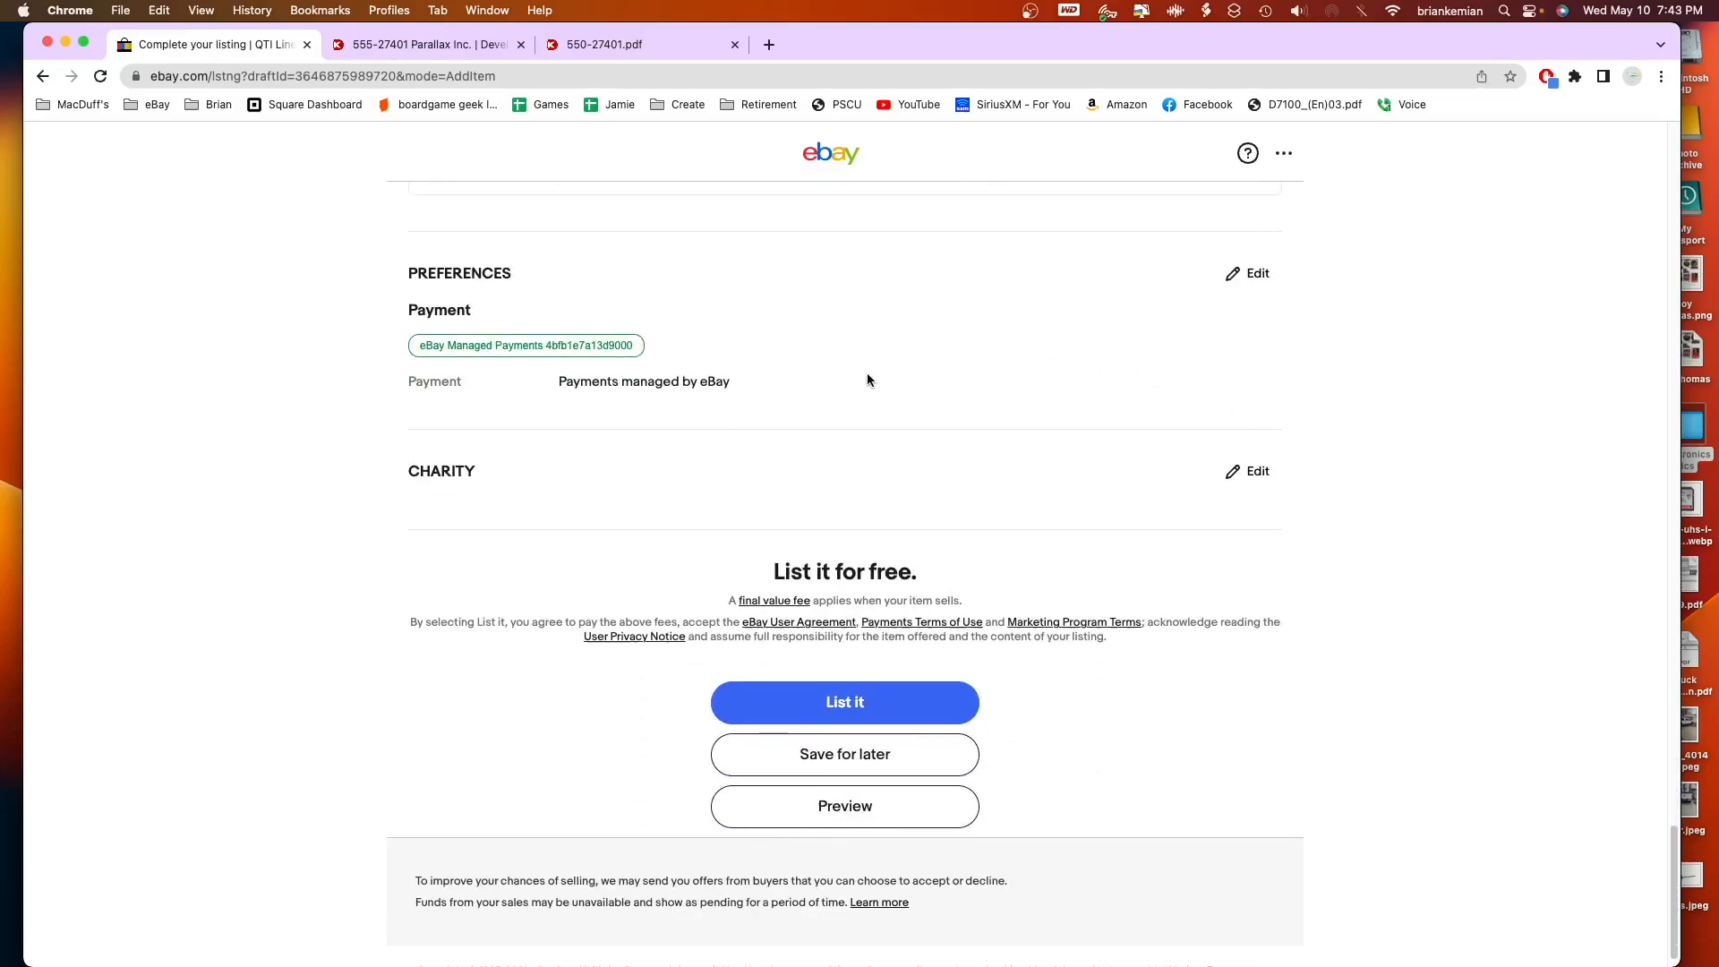
pyautogui.click(851, 702)
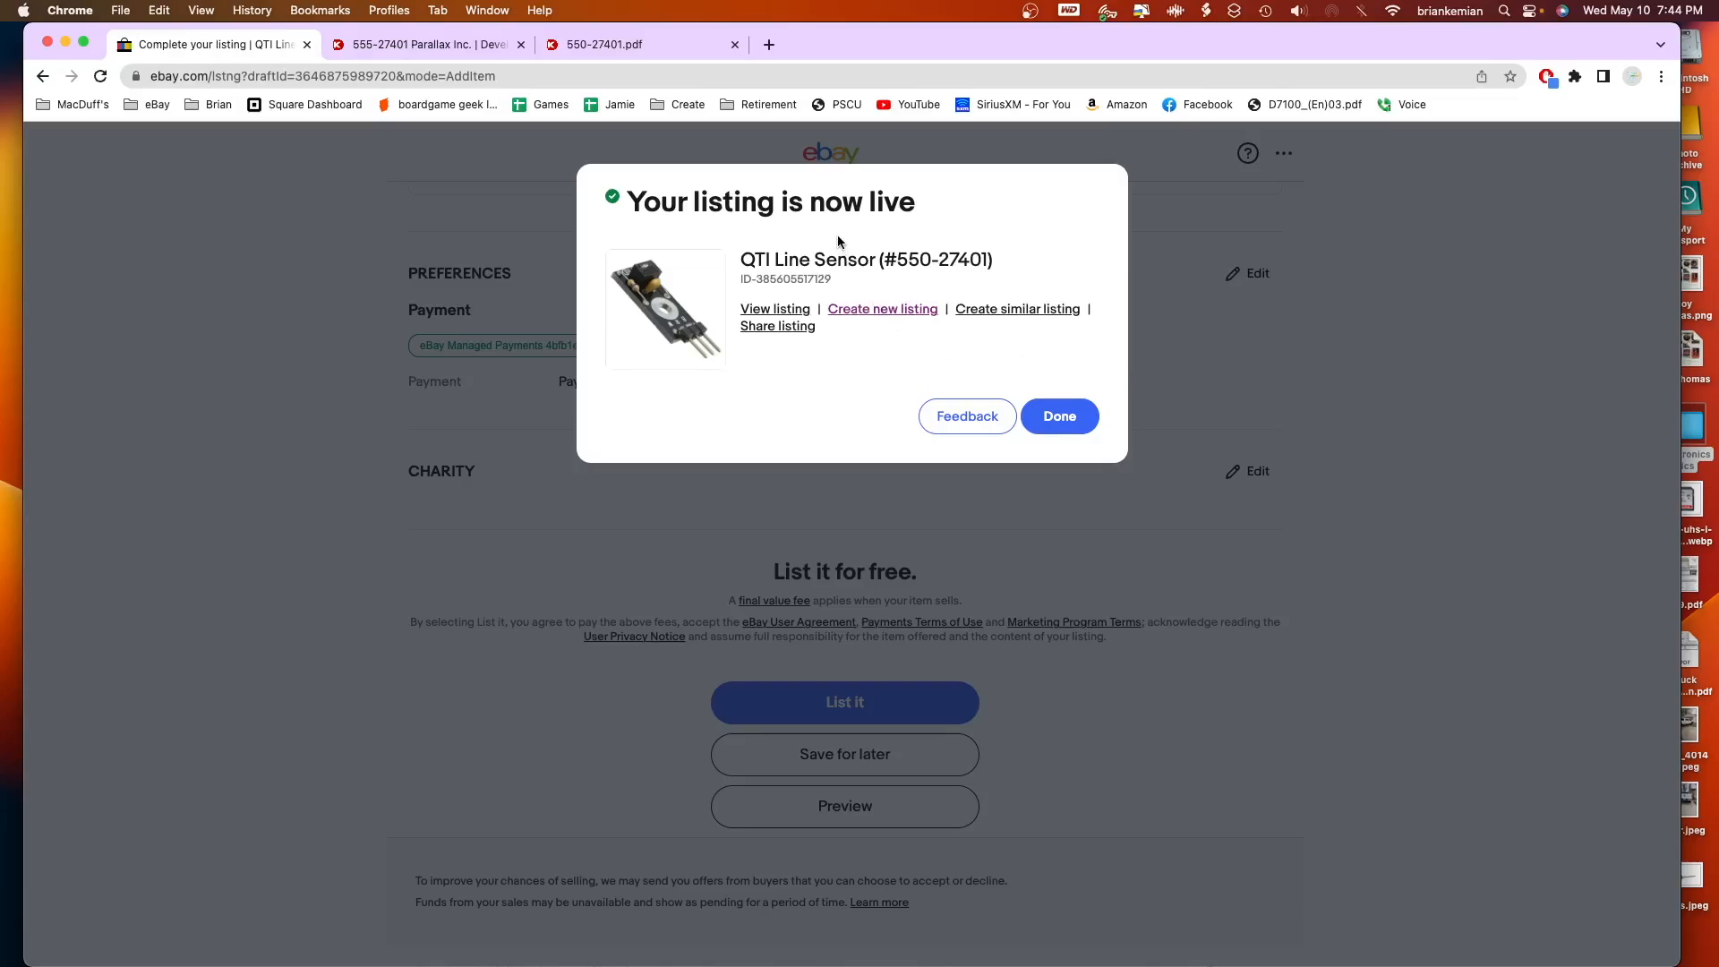
# Start a new listing from the published listing's confirmation and open the page for managing the saved listing templates.
pyautogui.click(862, 311)
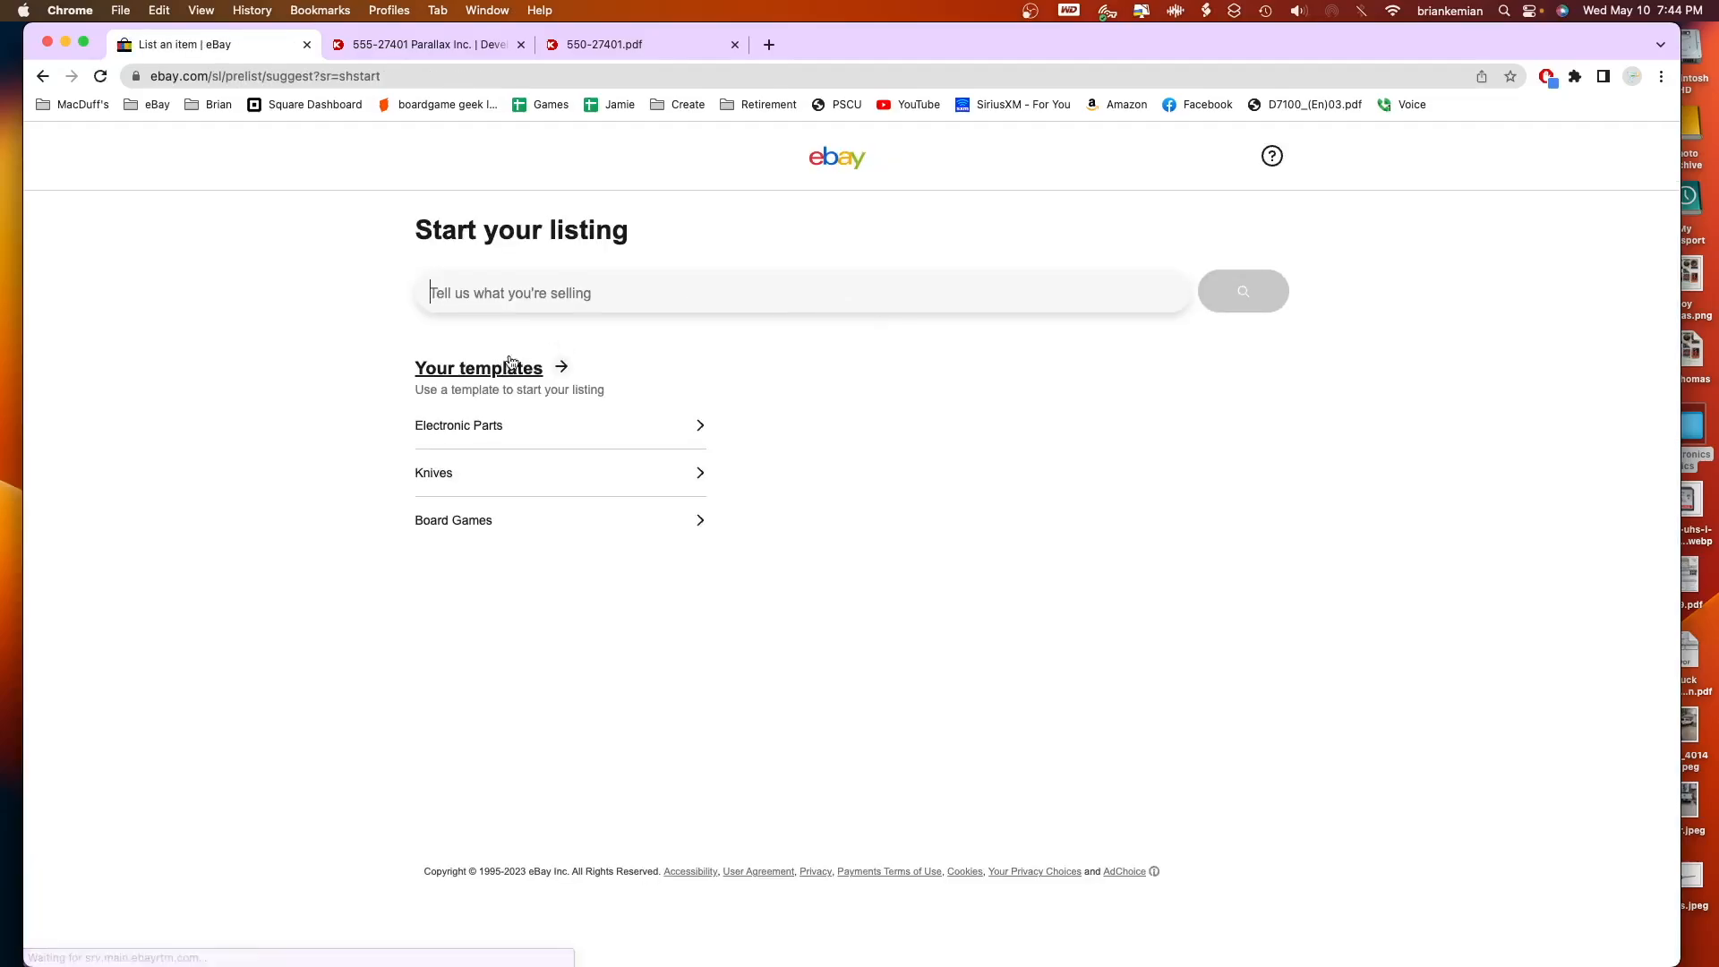
pyautogui.click(510, 362)
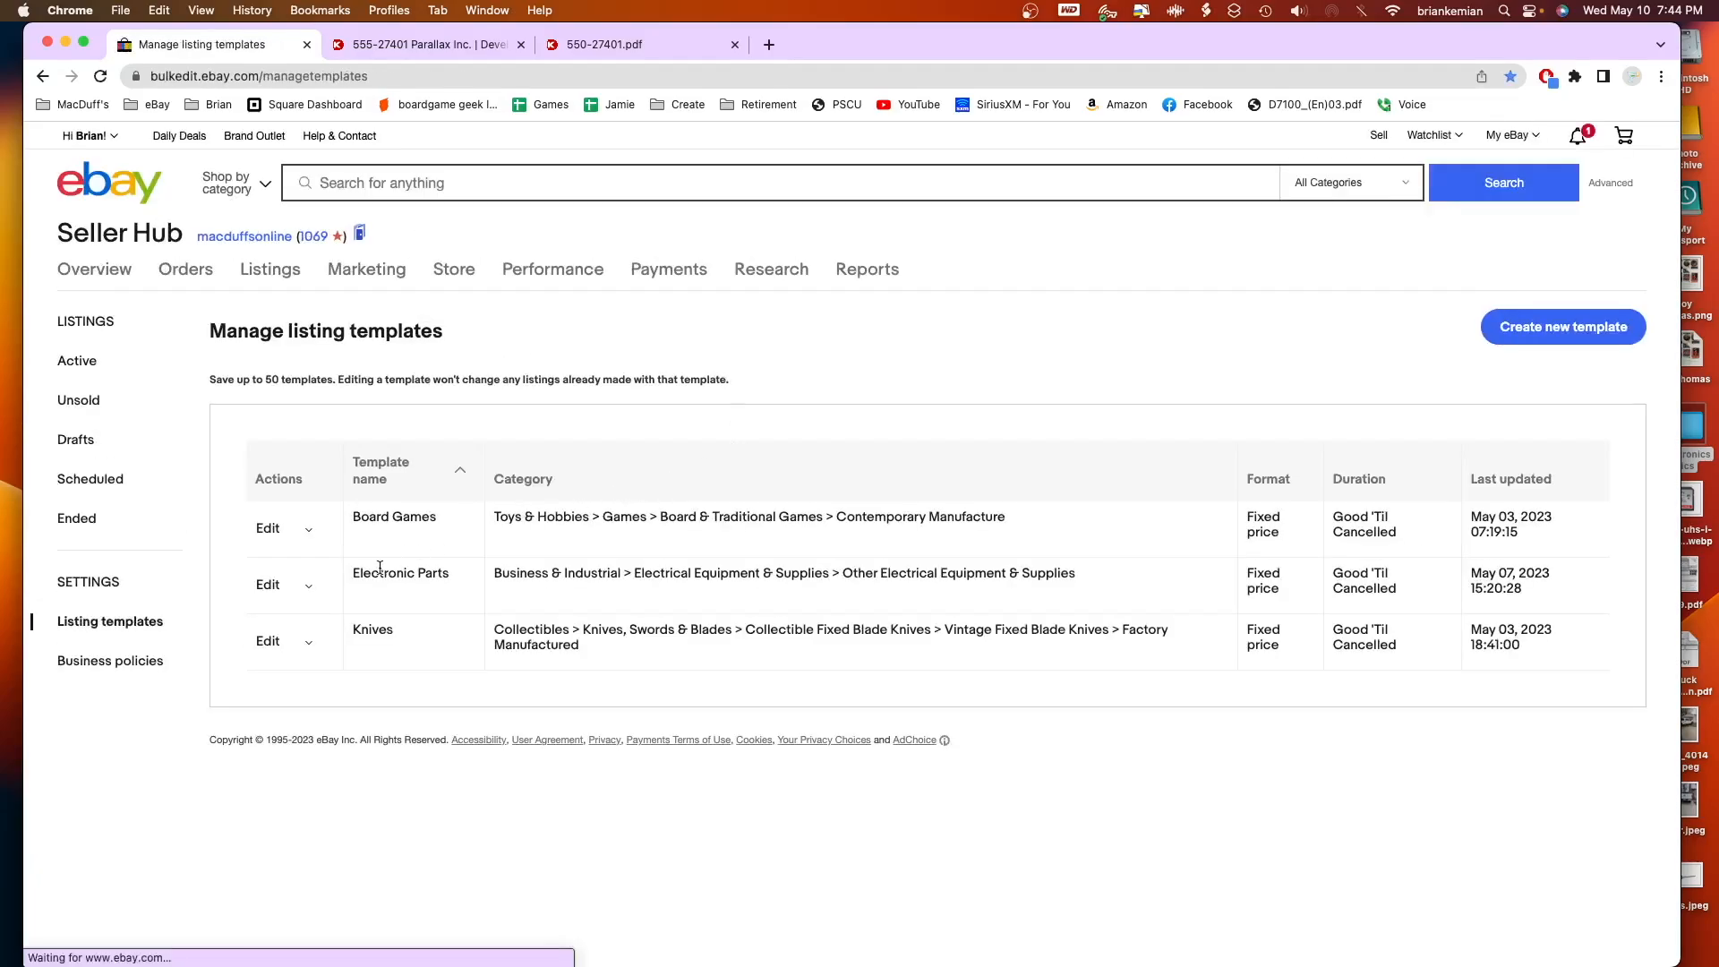